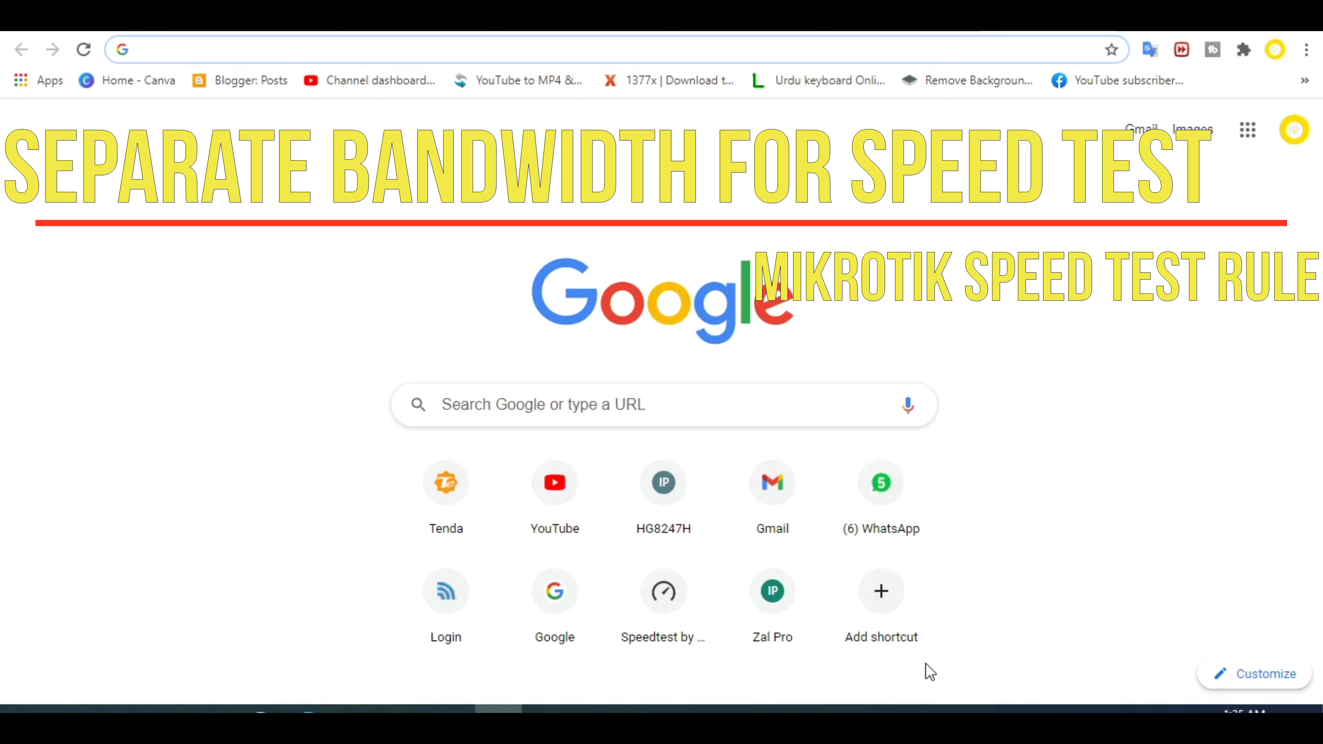
- Switch to WinBox and inspect the wlan1 interface in the interface list, closing the list when done
{"action": "left_click", "coordinate": [689, 708]}
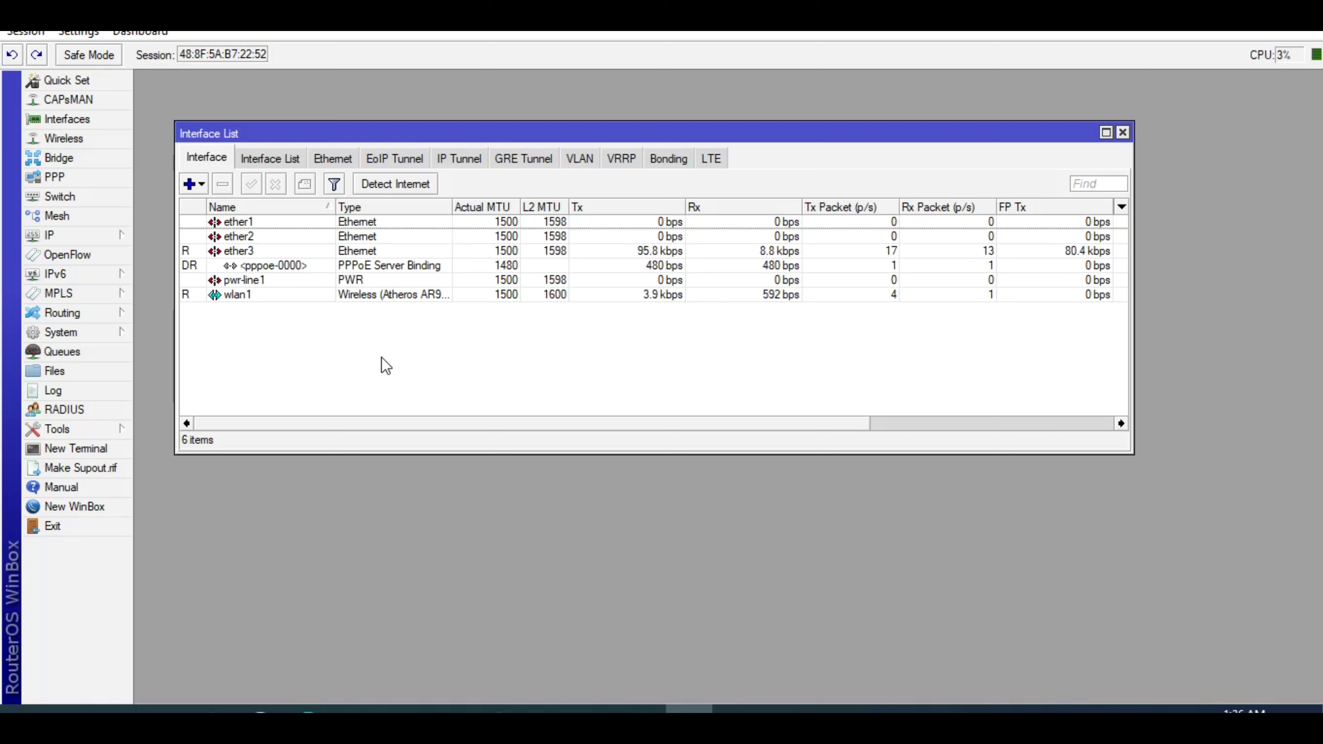
{"action": "left_click", "coordinate": [252, 295]}
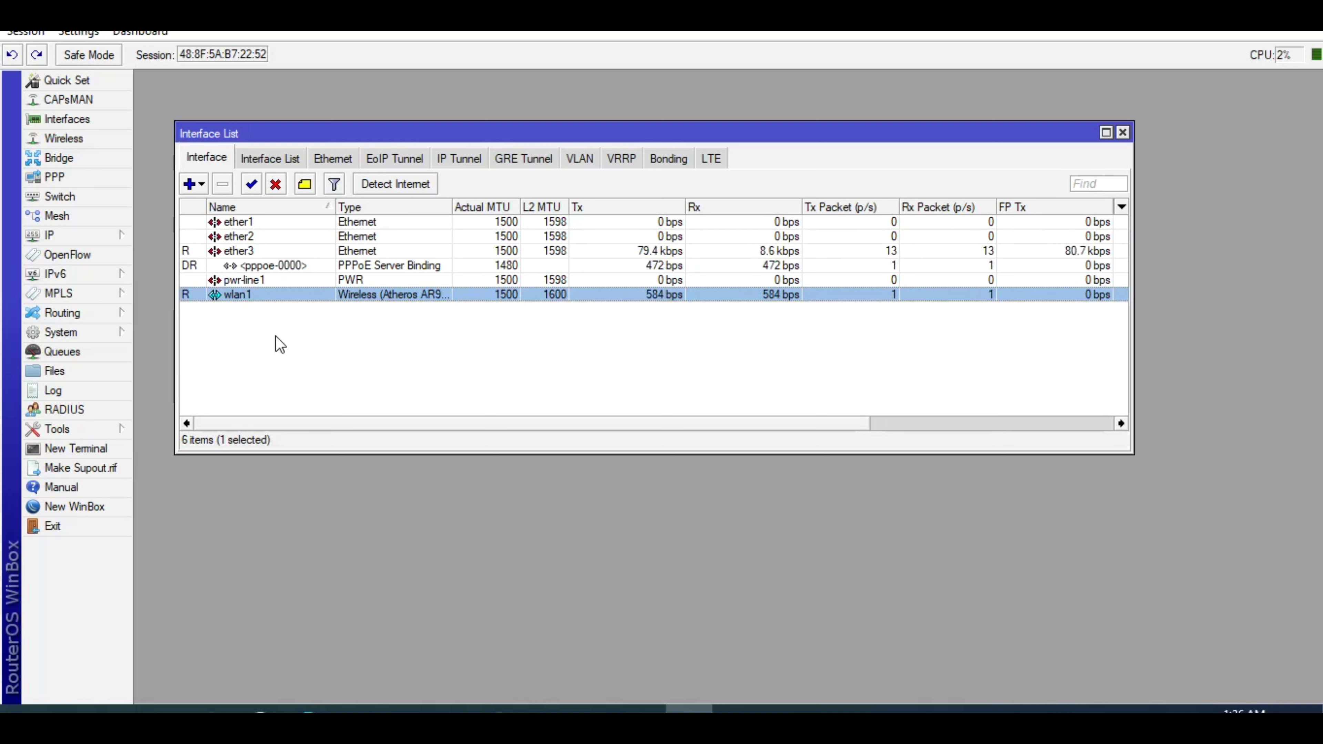
{"action": "key", "text": "Escape"}
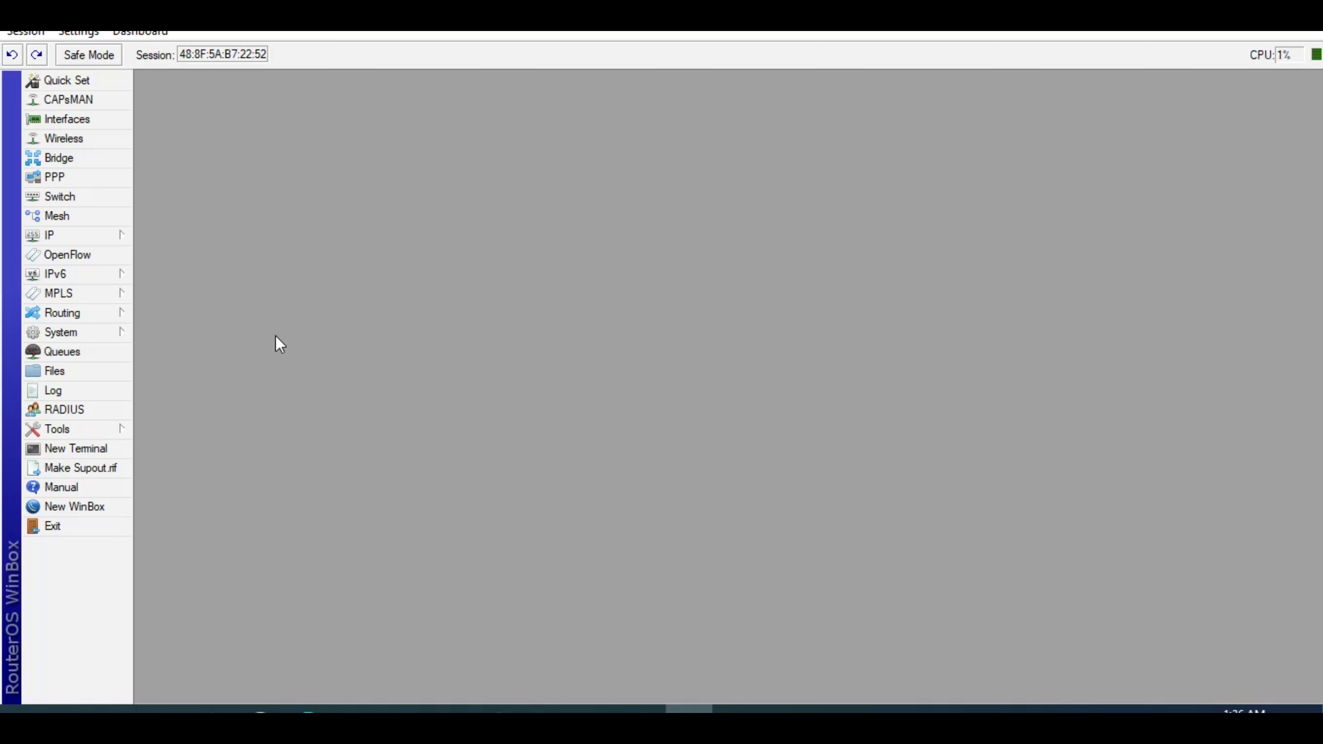
- Examine the name and regular expression of the speedtestOOKLA entry in the IP firewall's Layer7 protocols, closing the entry when done
{"action": "left_click", "coordinate": [97, 235]}
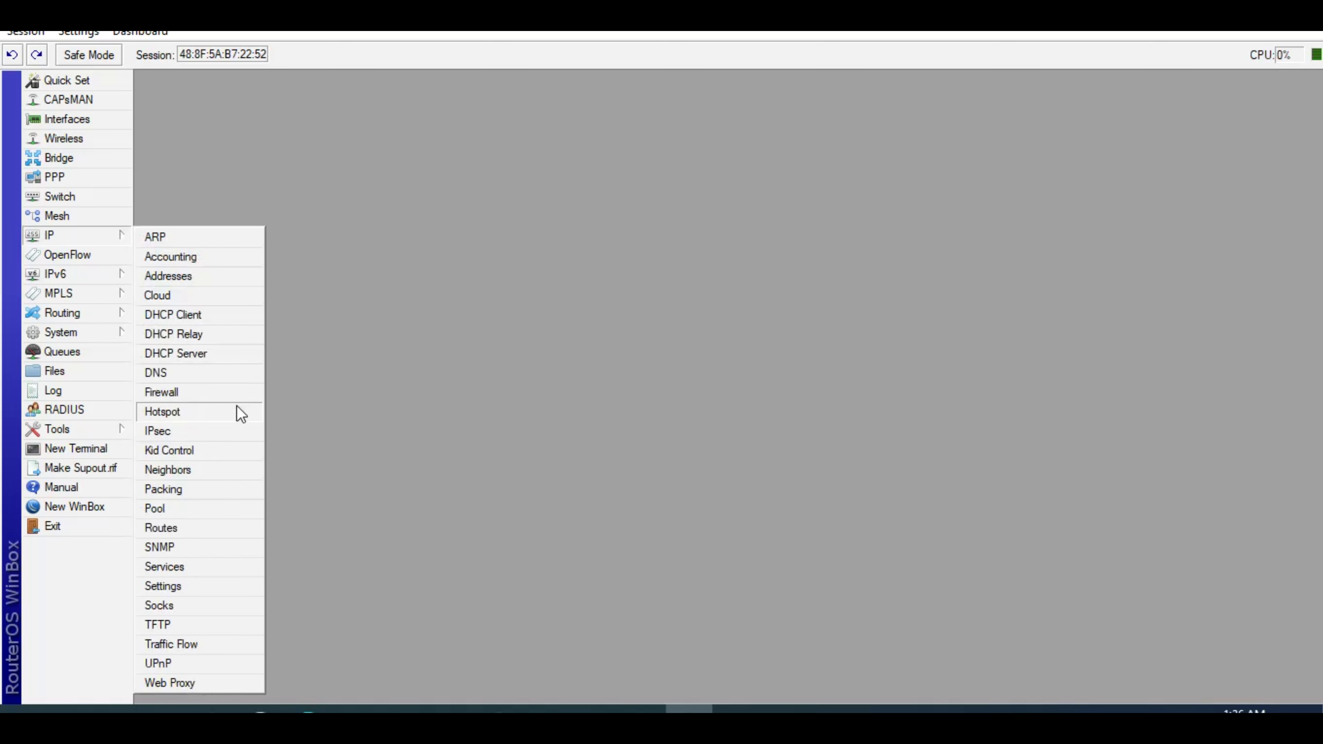
{"action": "left_click", "coordinate": [234, 394]}
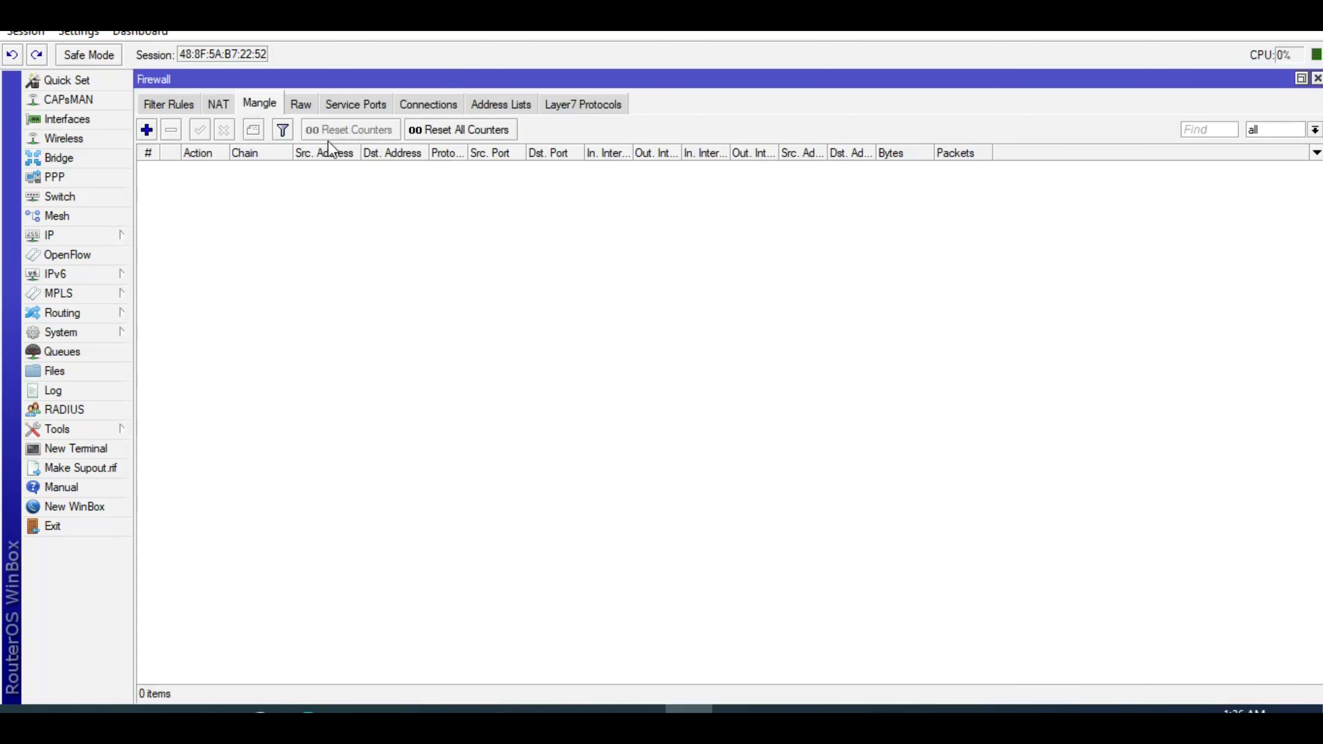
{"action": "left_click", "coordinate": [595, 110]}
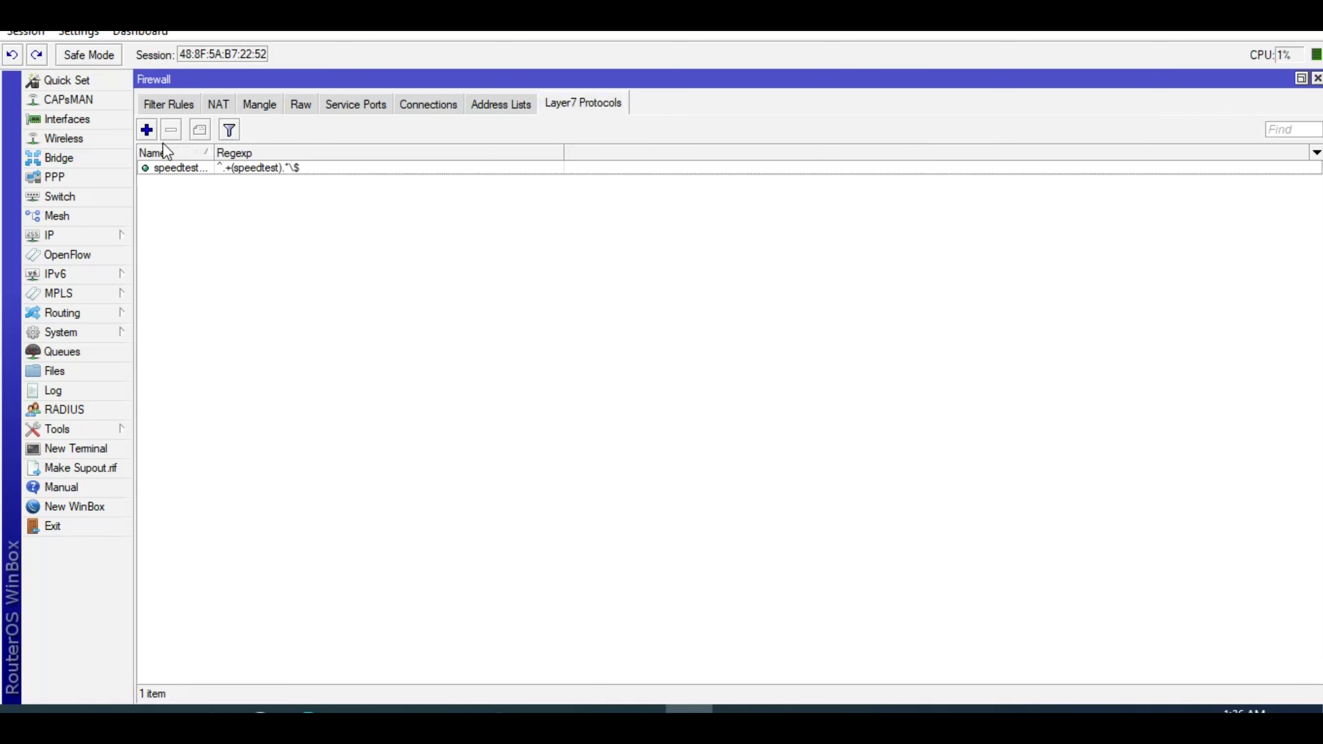
{"action": "double_click", "coordinate": [174, 167]}
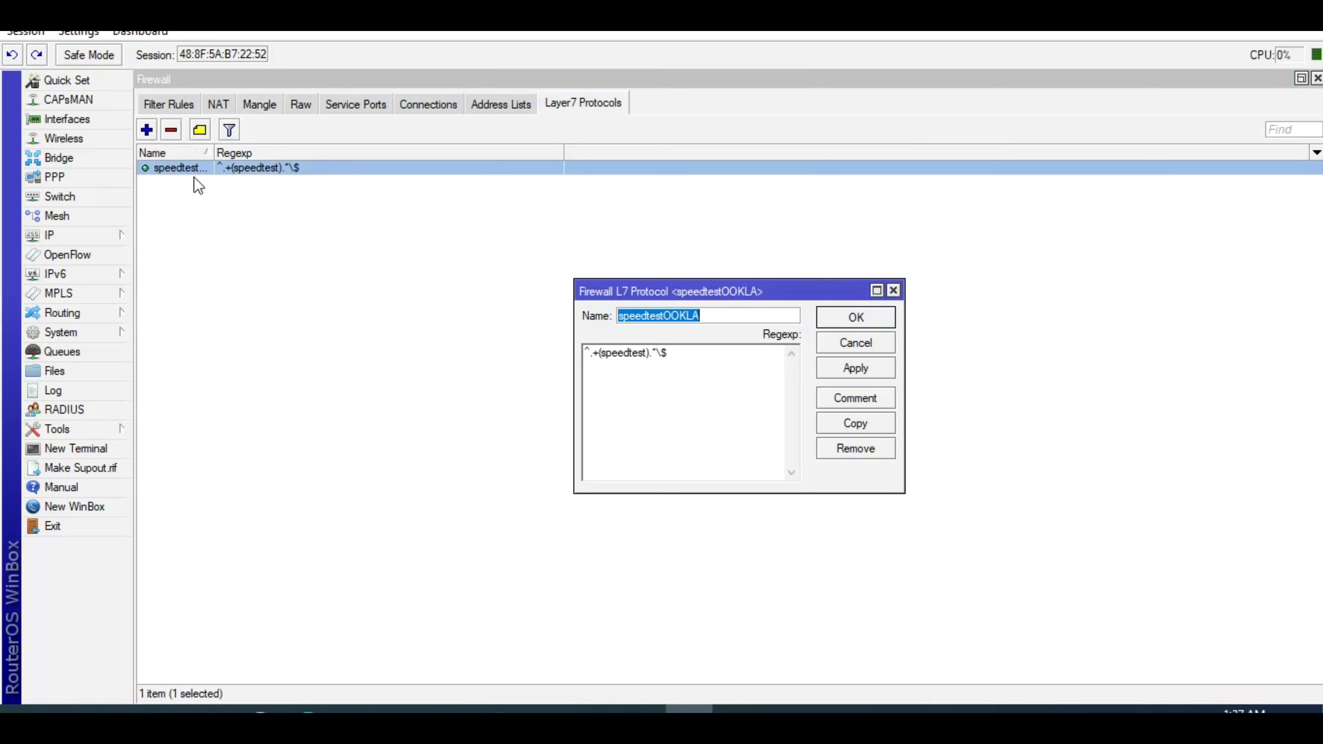
{"action": "left_click", "coordinate": [622, 357]}
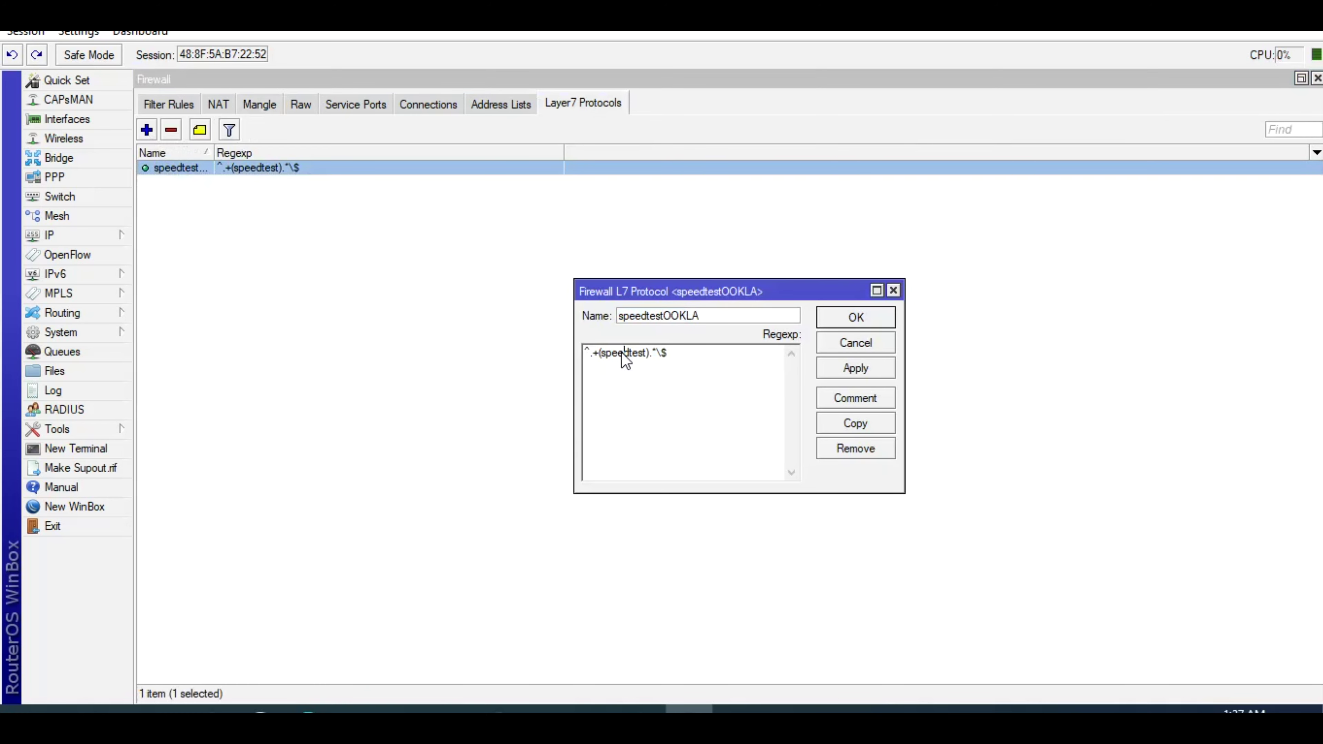
{"action": "key", "text": "ctrl+a"}
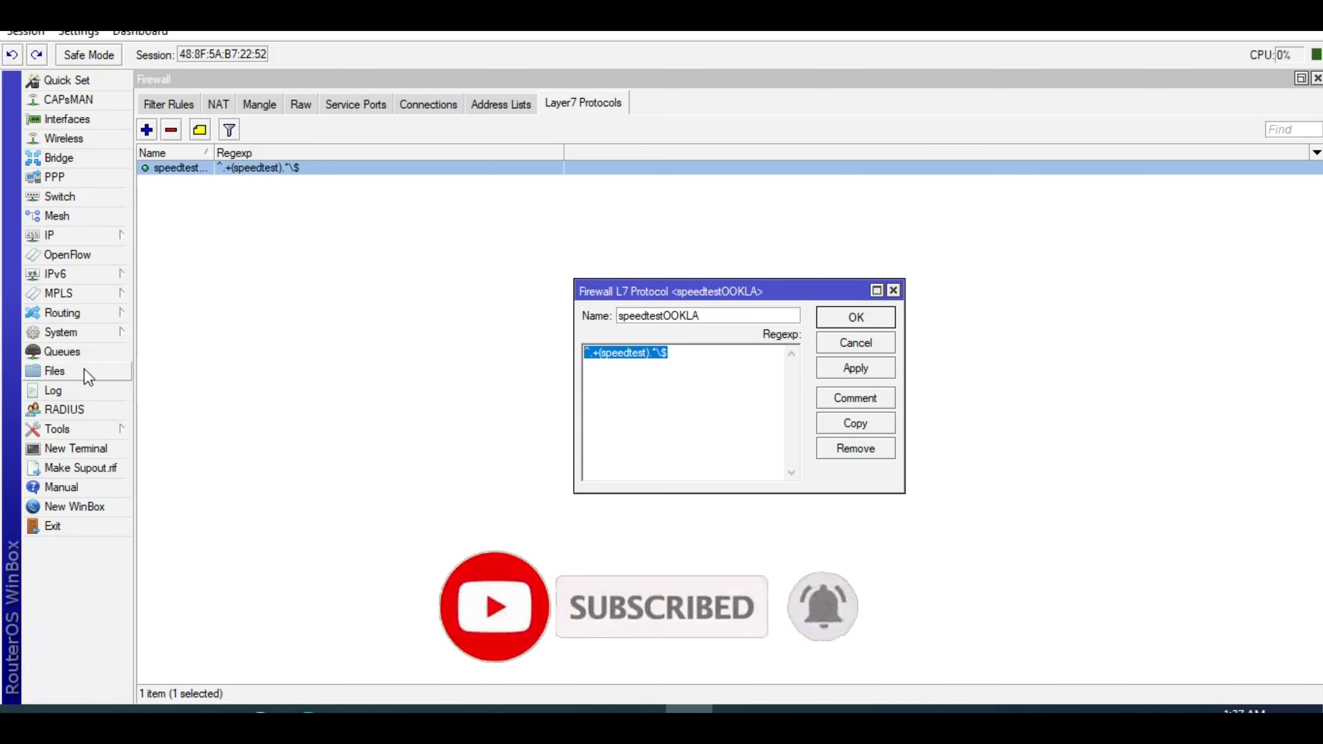
{"action": "left_click", "coordinate": [87, 443]}
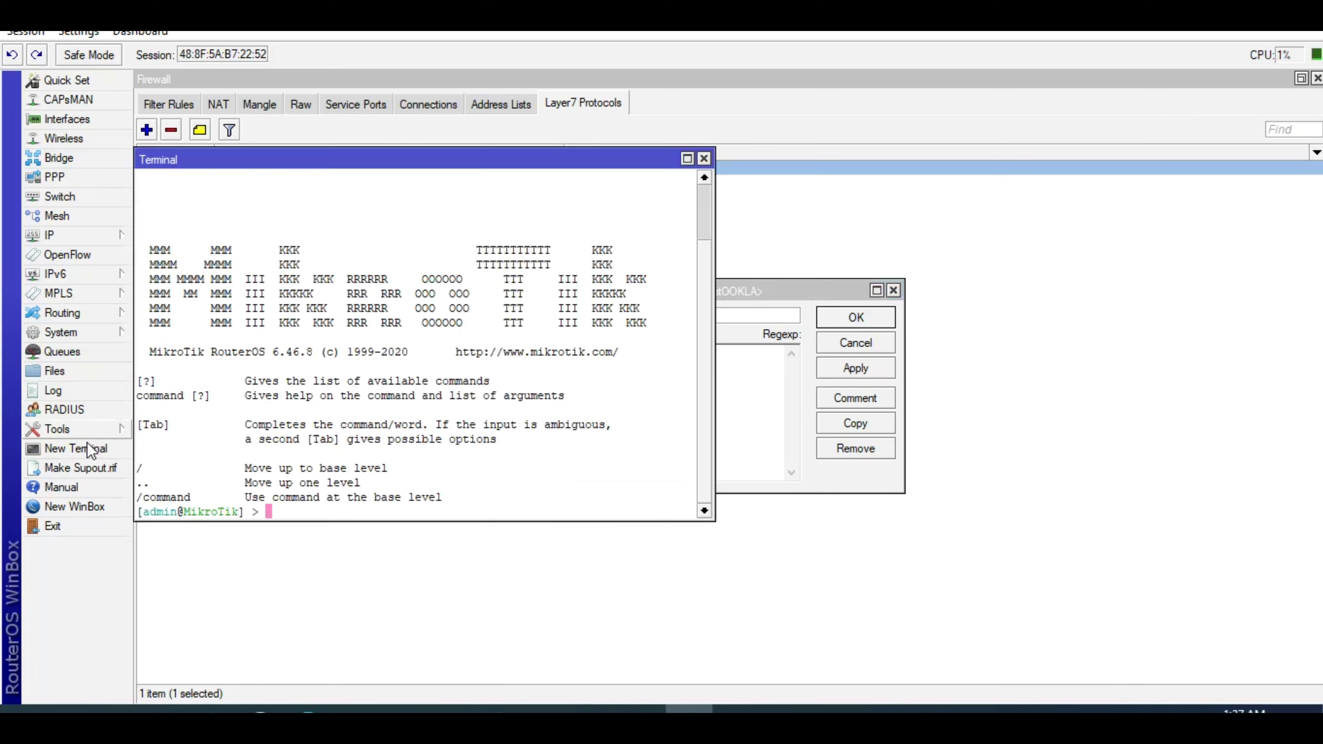
{"action": "left_click", "coordinate": [703, 158]}
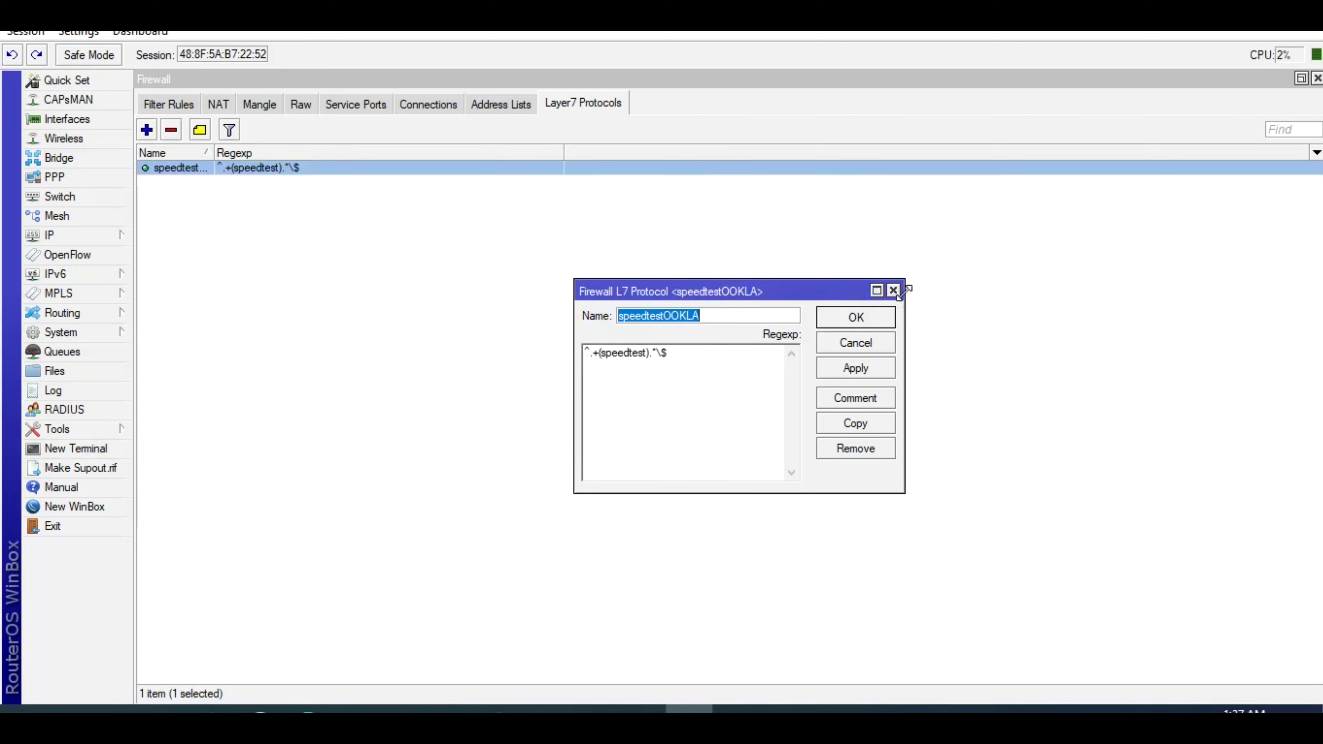
{"action": "left_click", "coordinate": [892, 291]}
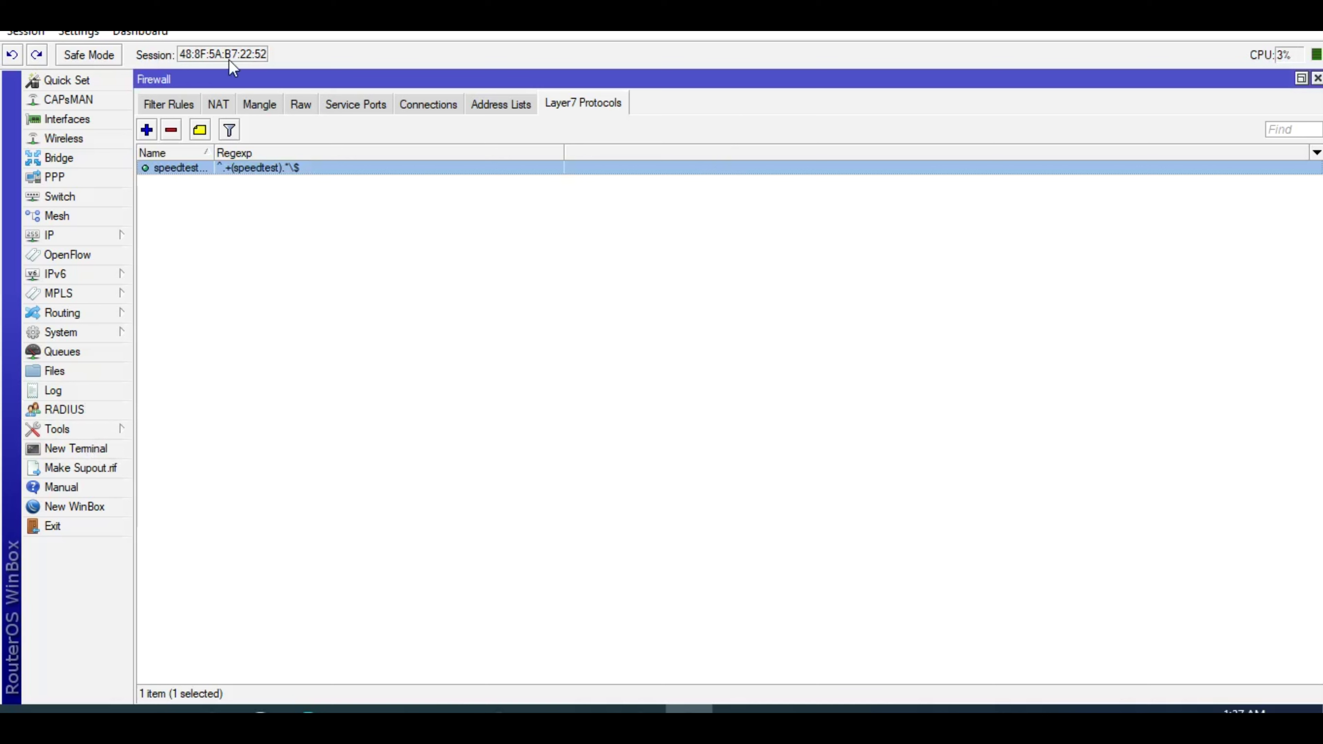
- Create a new firewall mangle rule on the prerouting chain that matches the Layer7 protocol speedtestOOKLA
{"action": "left_click", "coordinate": [260, 105]}
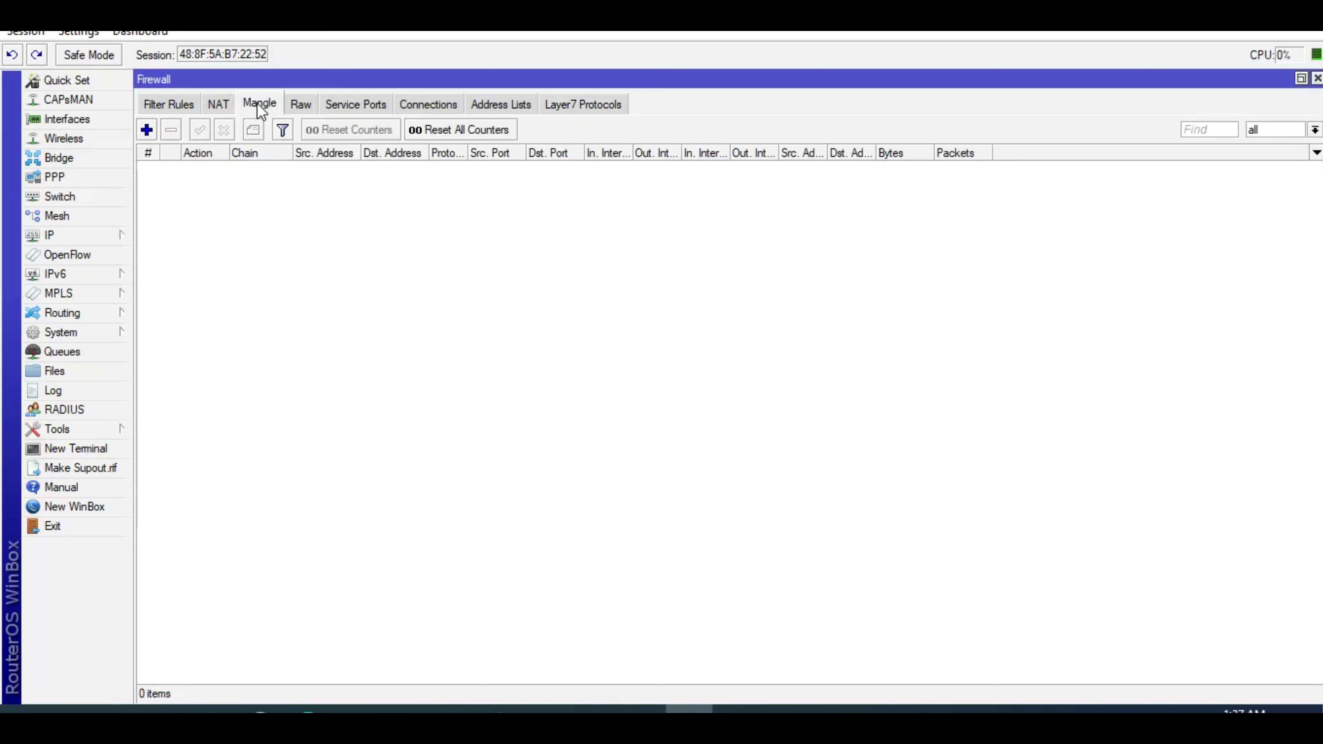
{"action": "left_click", "coordinate": [147, 130]}
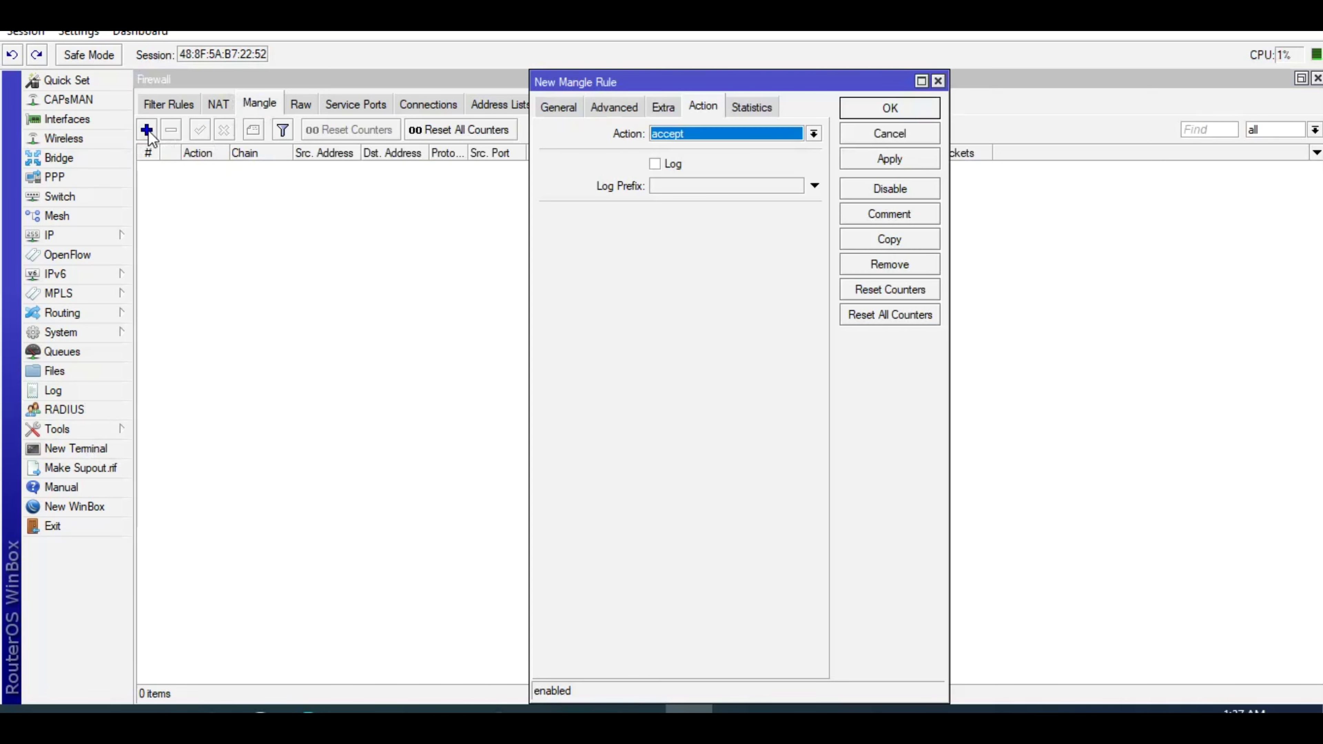
{"action": "left_click", "coordinate": [563, 110]}
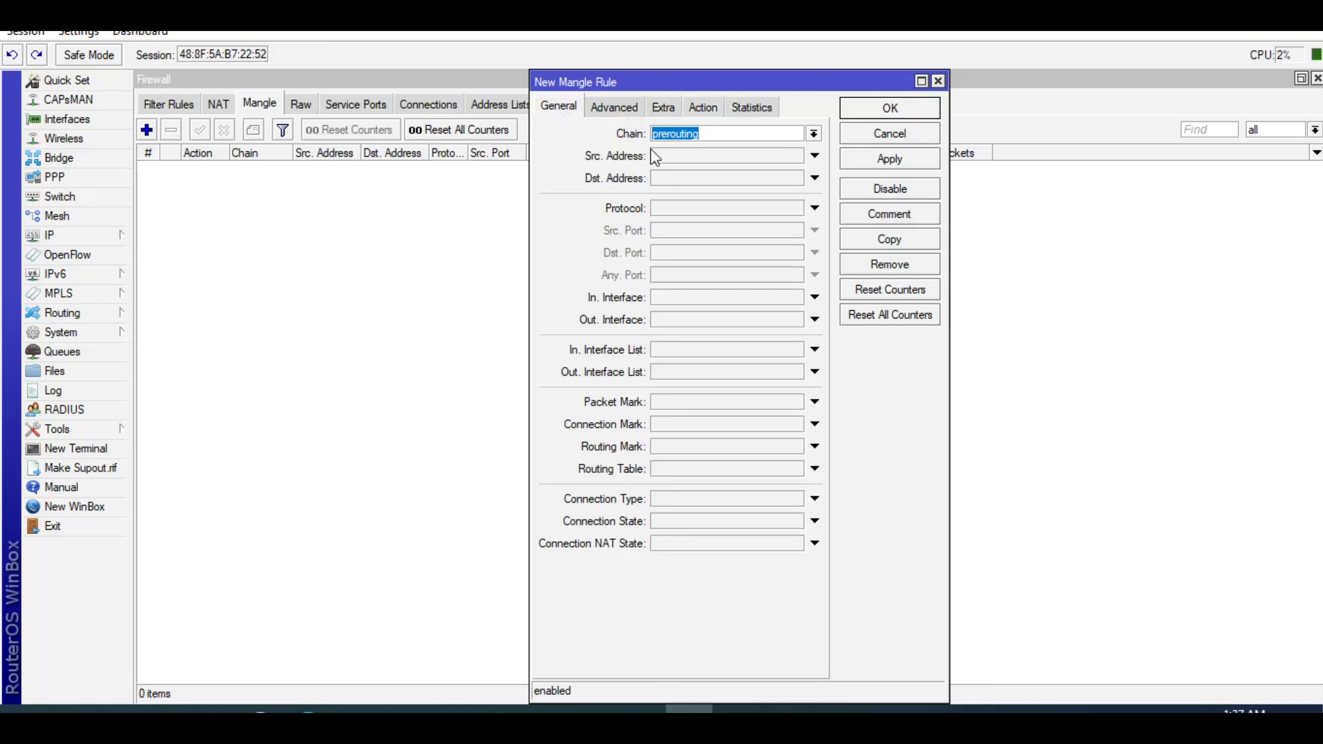
{"action": "left_click", "coordinate": [632, 116]}
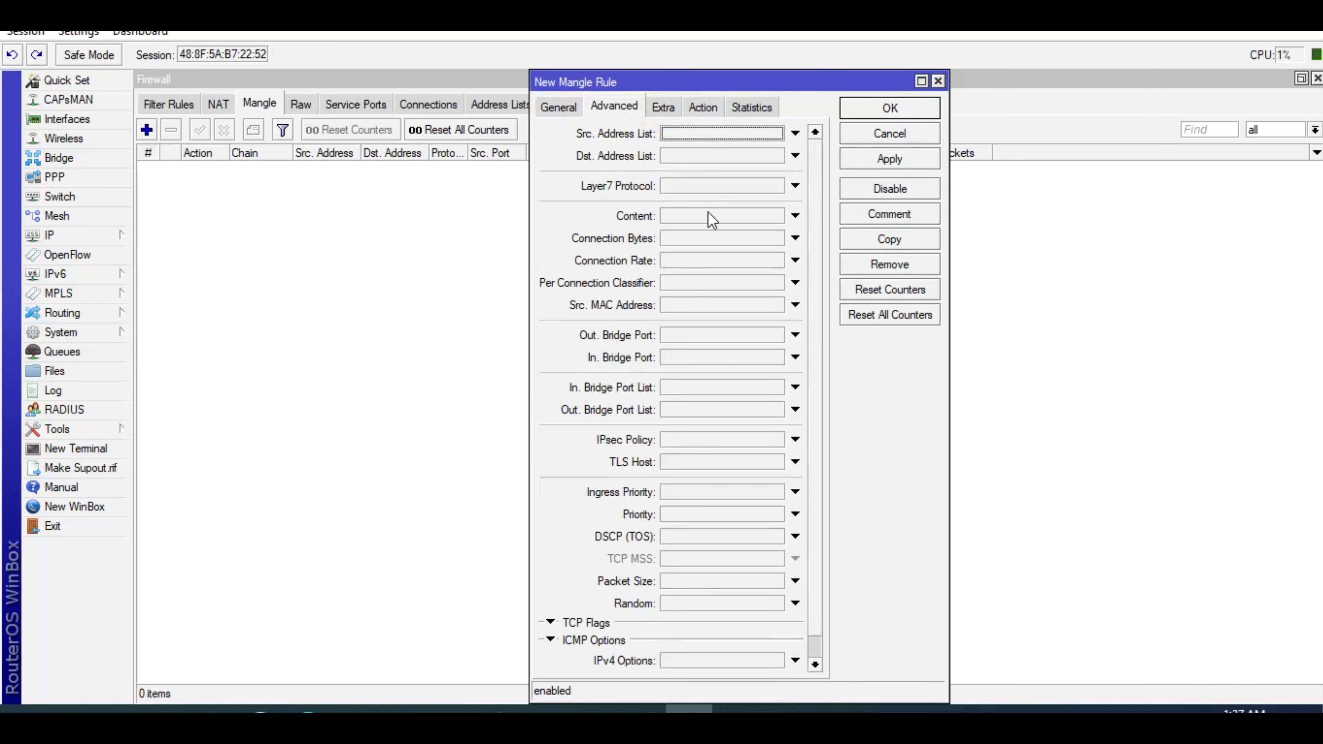
{"action": "left_click", "coordinate": [714, 187]}
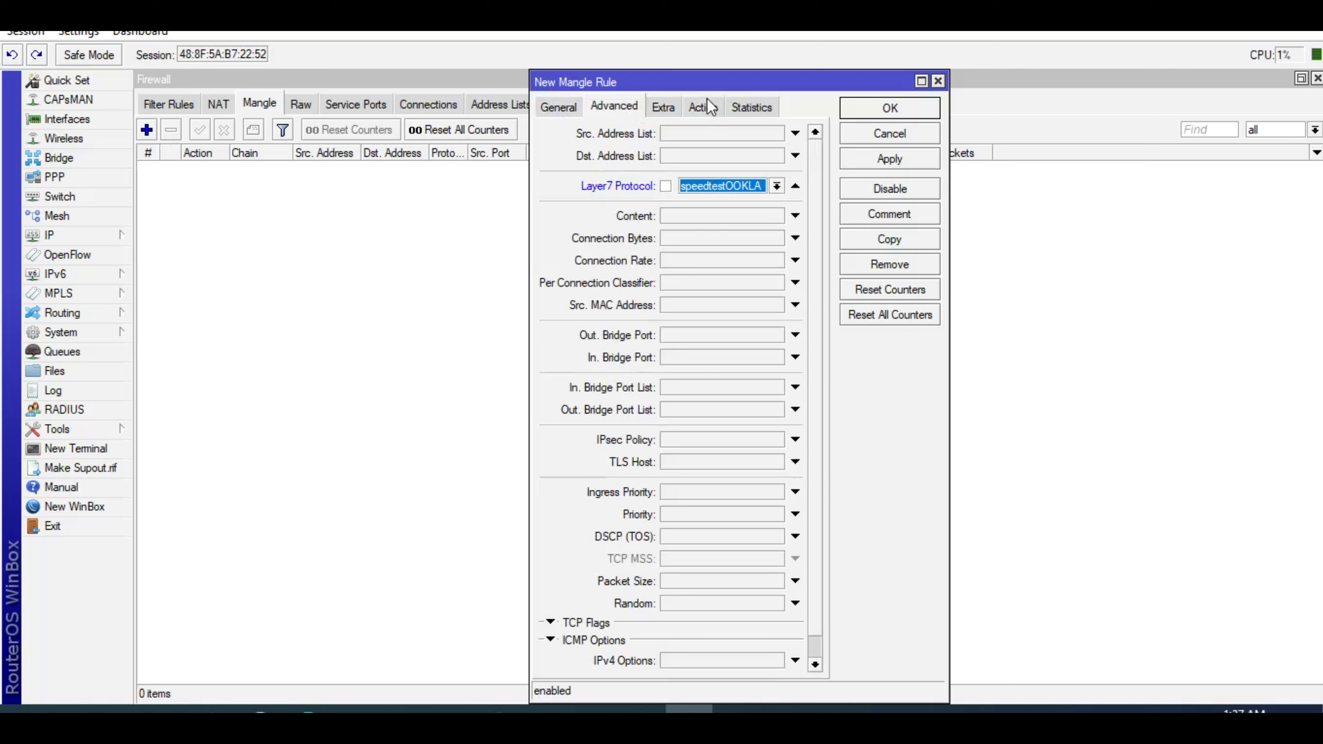
- Set the rule's action to mark connection with the new connection mark speedtest, and save the rule
{"action": "left_click", "coordinate": [703, 107]}
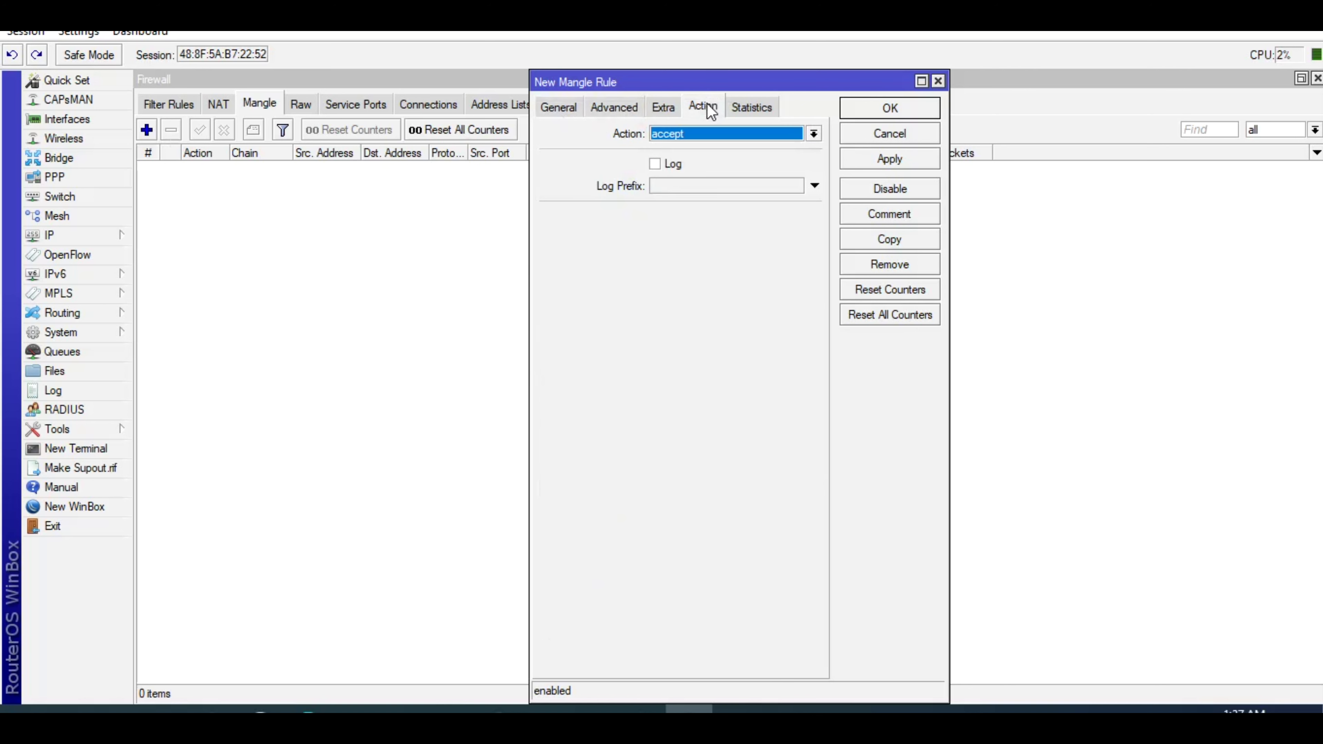
{"action": "left_click", "coordinate": [720, 136]}
{"action": "left_click", "coordinate": [720, 275]}
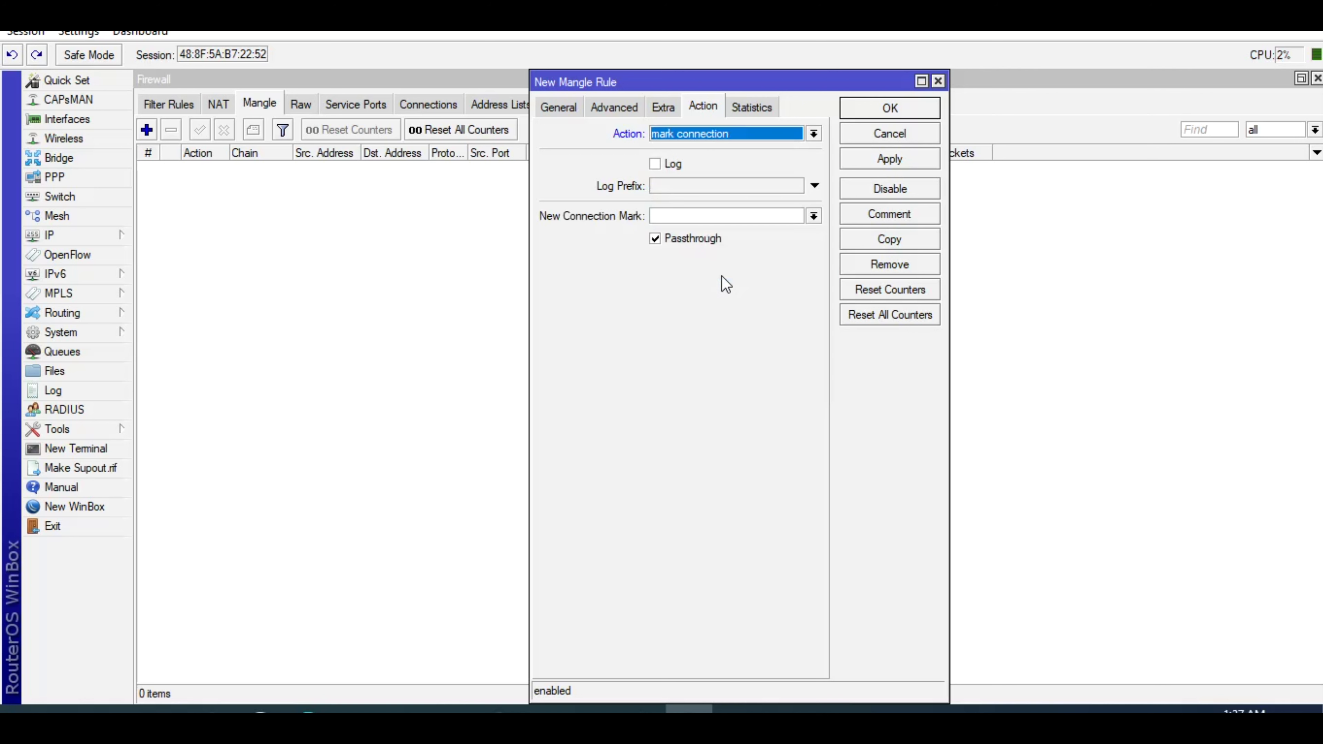
{"action": "left_click", "coordinate": [722, 216]}
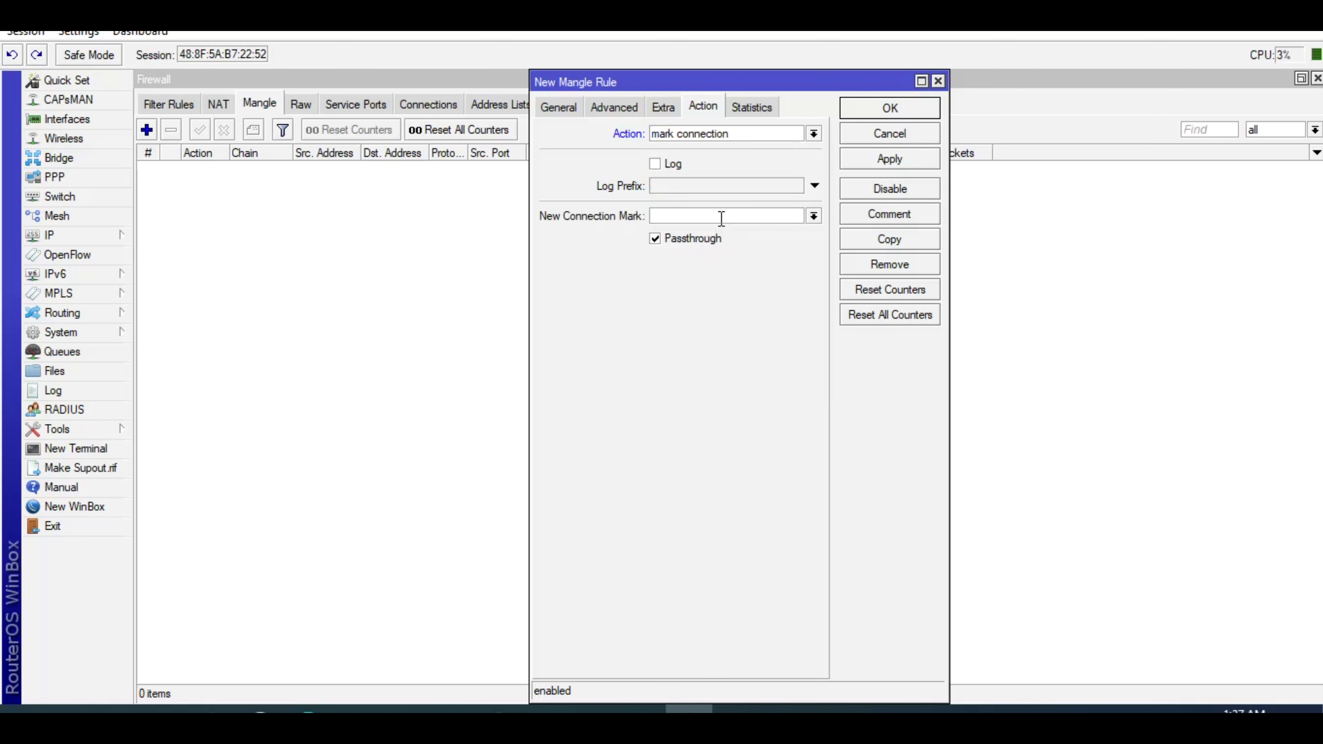
{"action": "type", "text": "speedtest"}
{"action": "left_click", "coordinate": [859, 166]}
{"action": "left_click", "coordinate": [879, 112]}
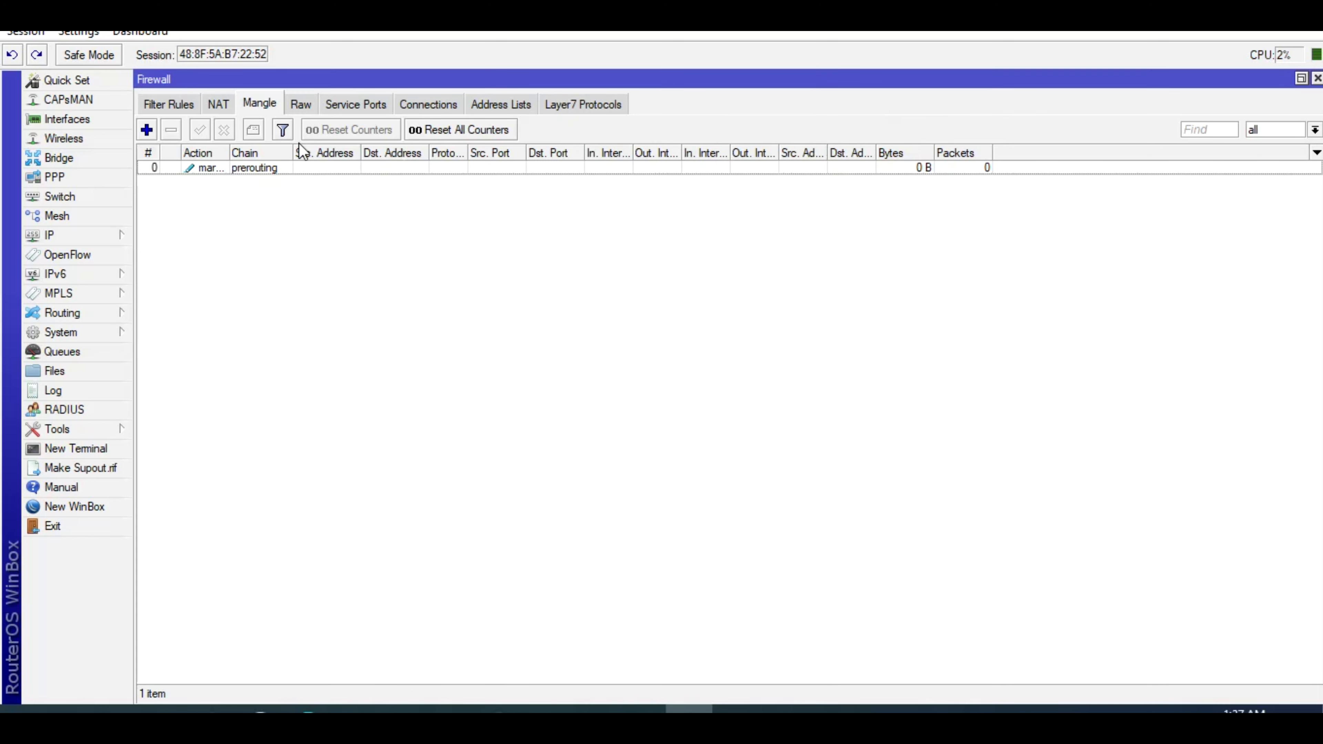
- Create a second mangle rule on the prerouting chain that matches the connection mark speedtest
{"action": "left_click", "coordinate": [142, 135]}
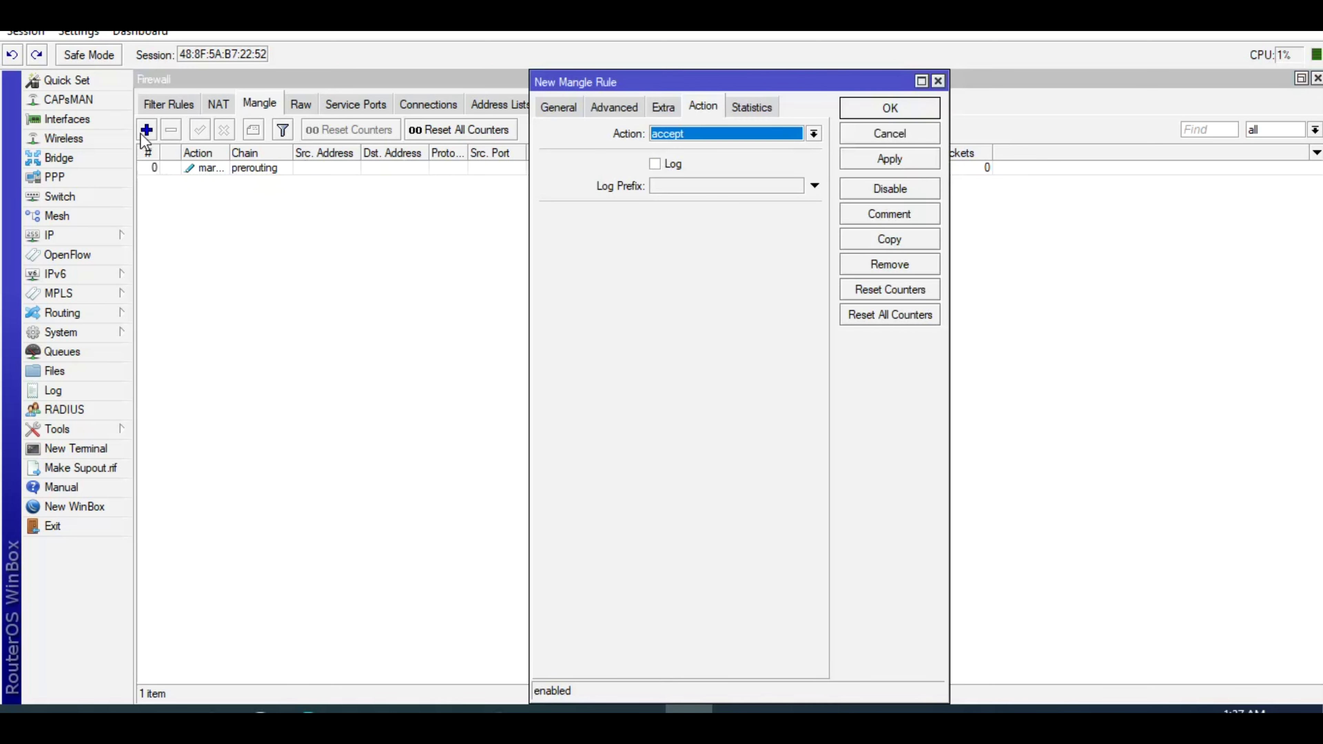
{"action": "left_click", "coordinate": [558, 108]}
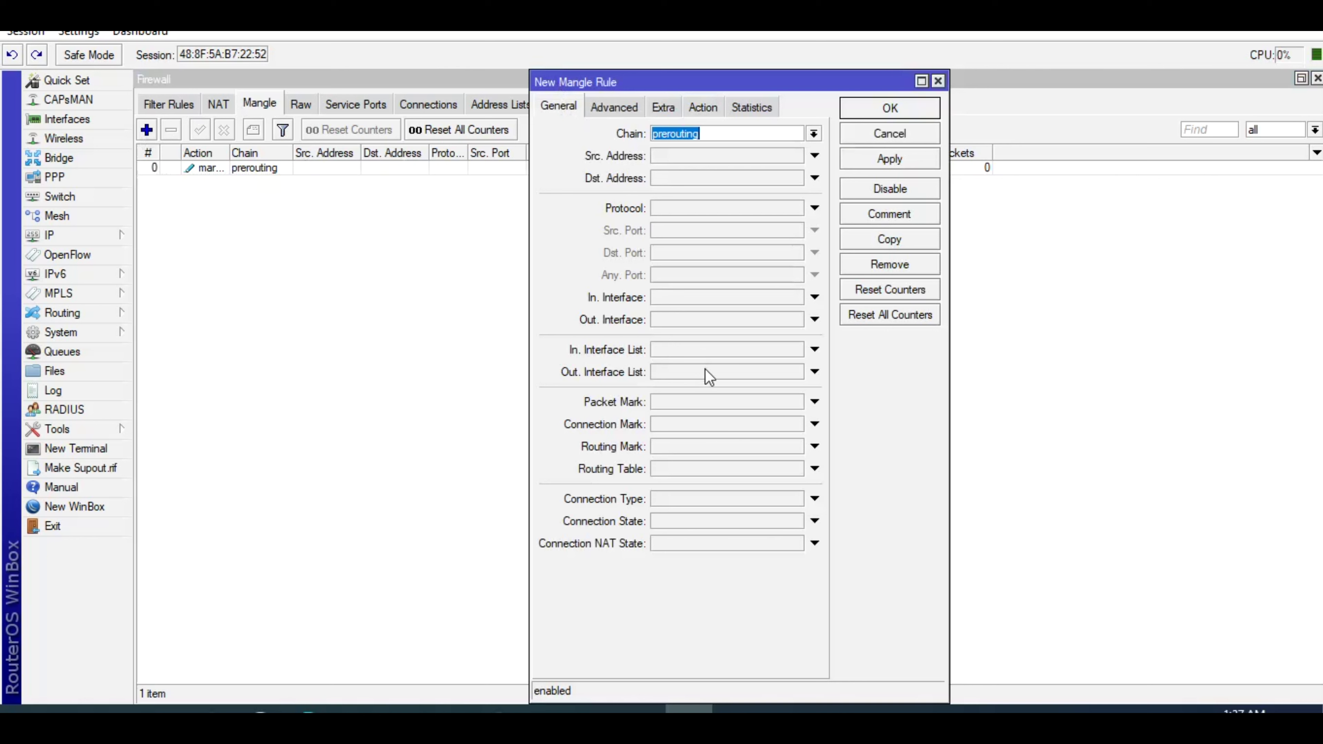
{"action": "left_click", "coordinate": [710, 424]}
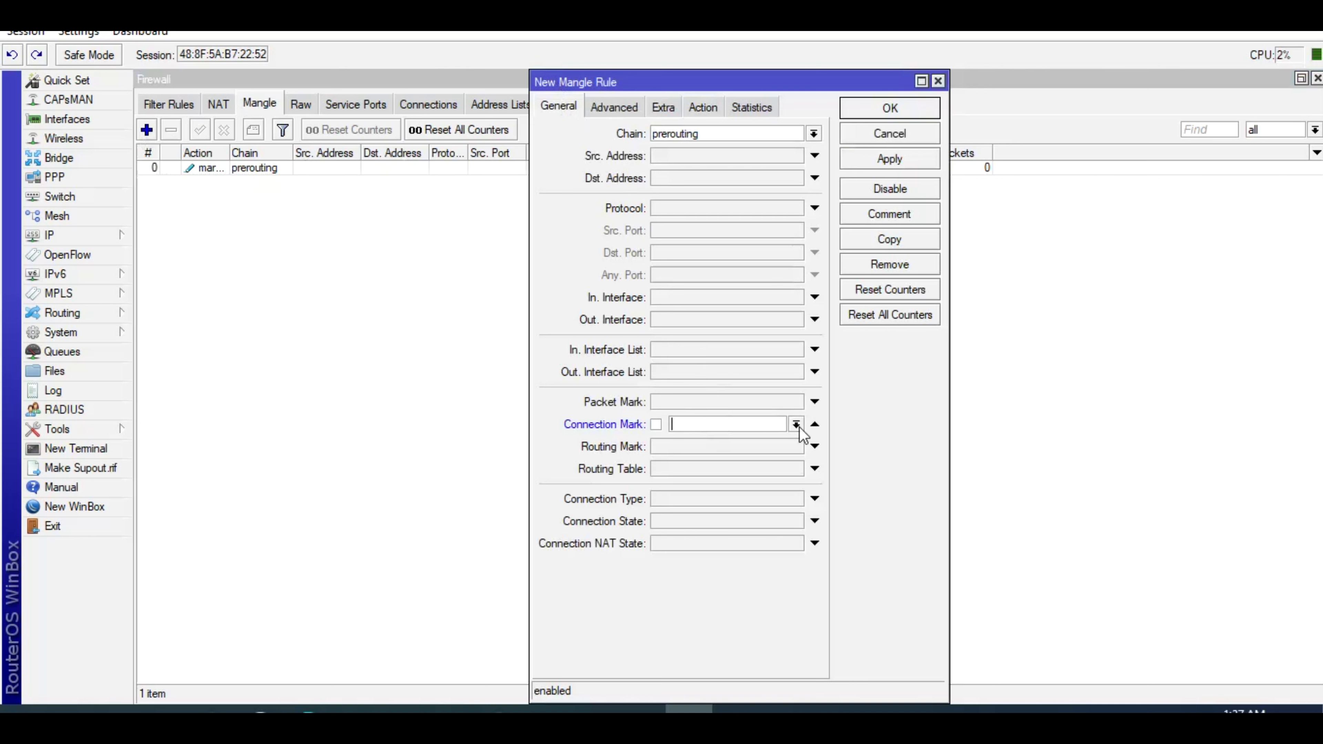
{"action": "left_click", "coordinate": [796, 425]}
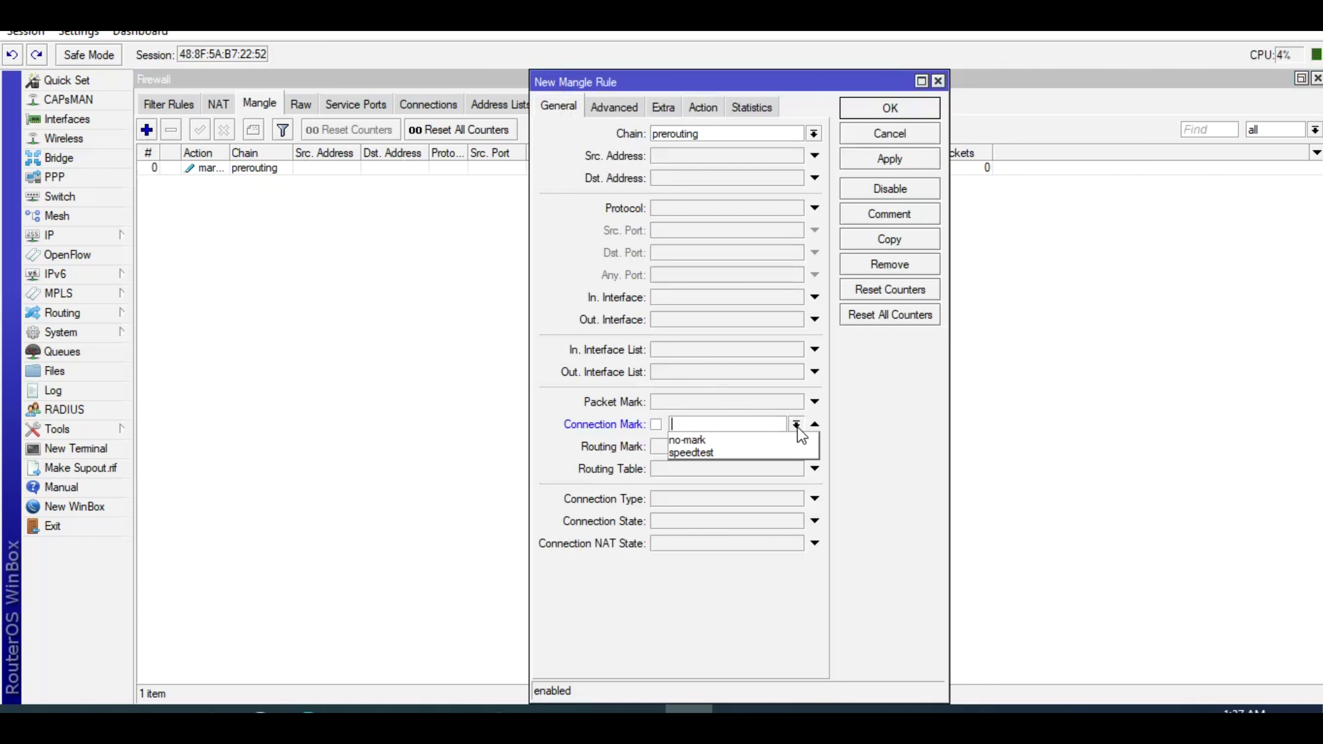
{"action": "left_click", "coordinate": [763, 453]}
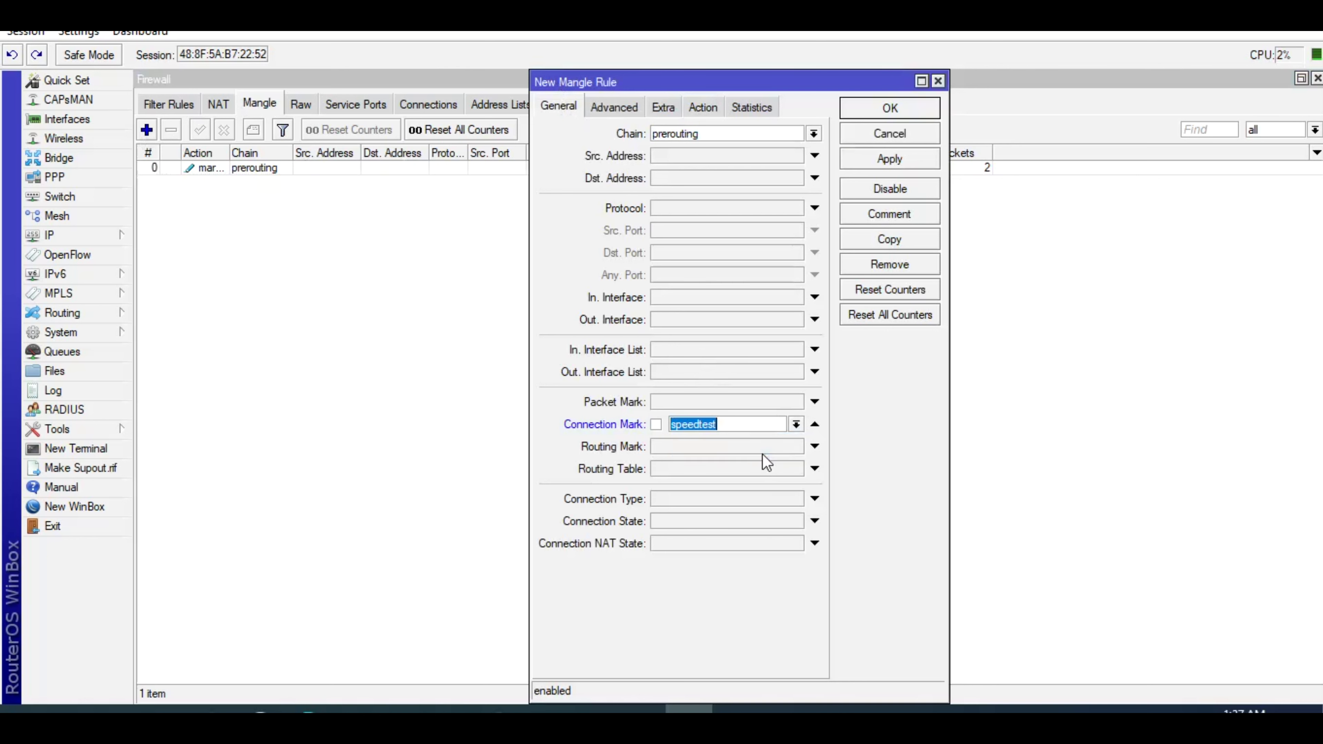
- Set the second rule's action to mark packet with the new packet mark SpeedtestPKT, turn off Passthrough, and save it
{"action": "left_click", "coordinate": [704, 110]}
{"action": "left_click", "coordinate": [712, 132]}
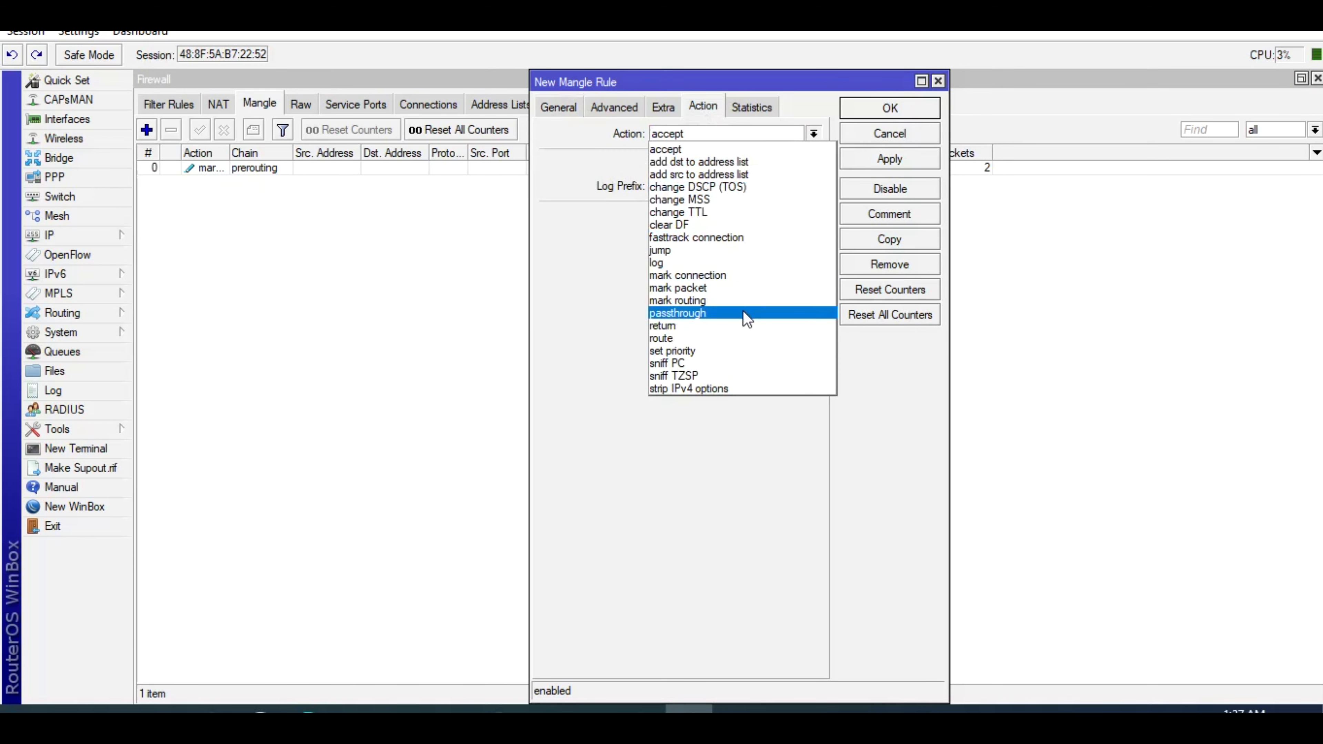
{"action": "left_click", "coordinate": [733, 286]}
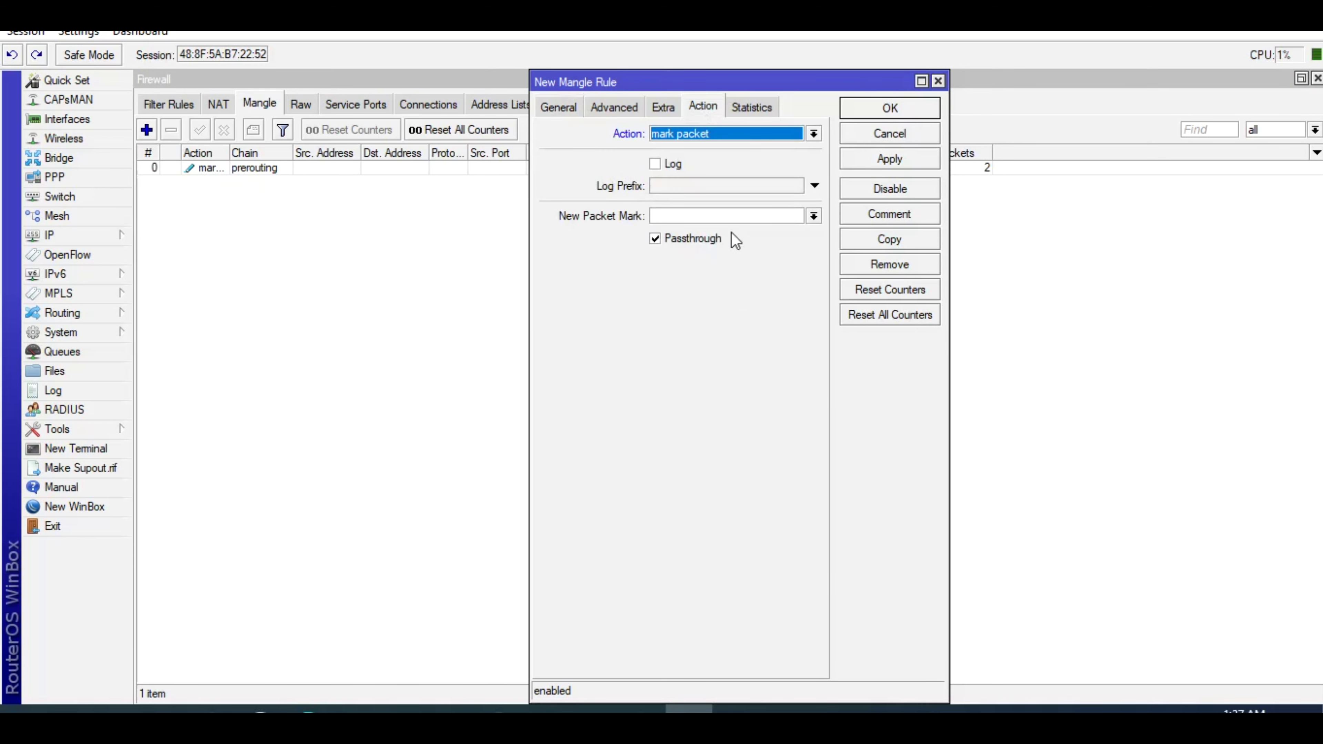
{"action": "left_click", "coordinate": [729, 216]}
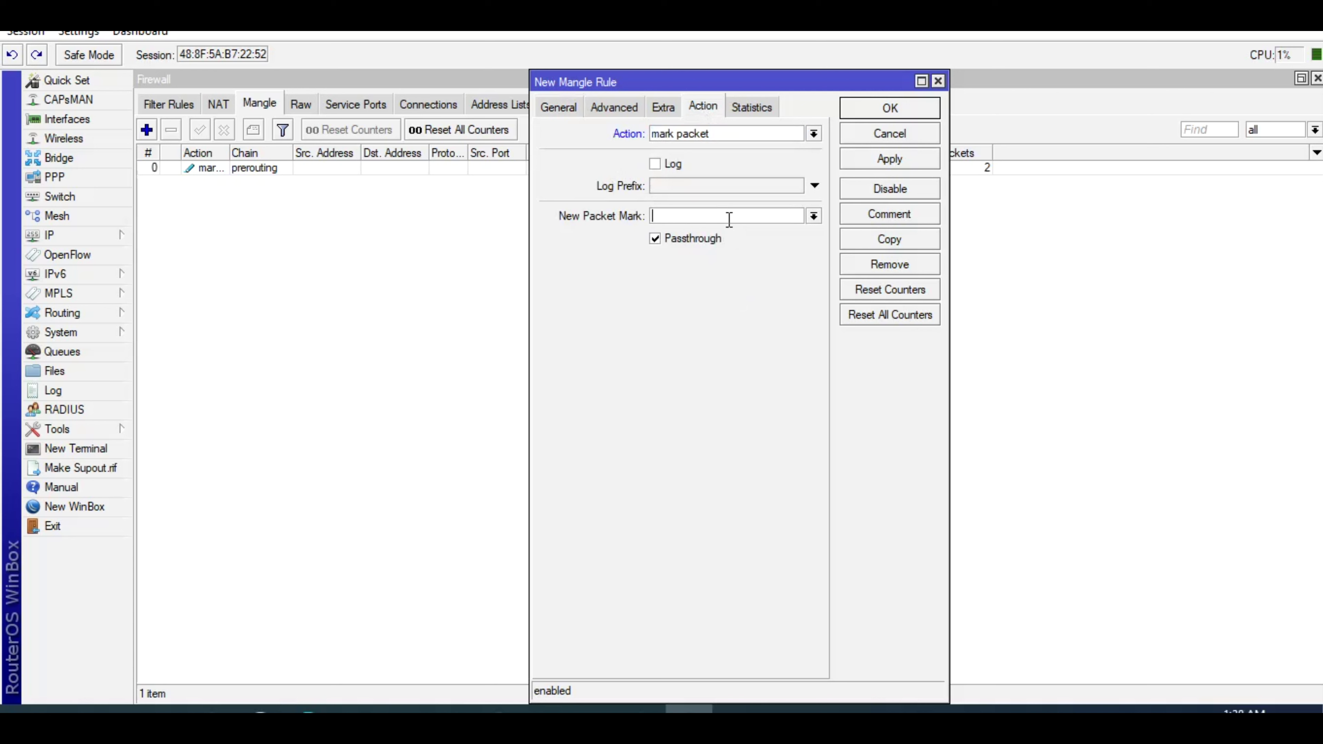
{"action": "type", "text": "SpeedtestPKT"}
{"action": "left_click", "coordinate": [698, 242]}
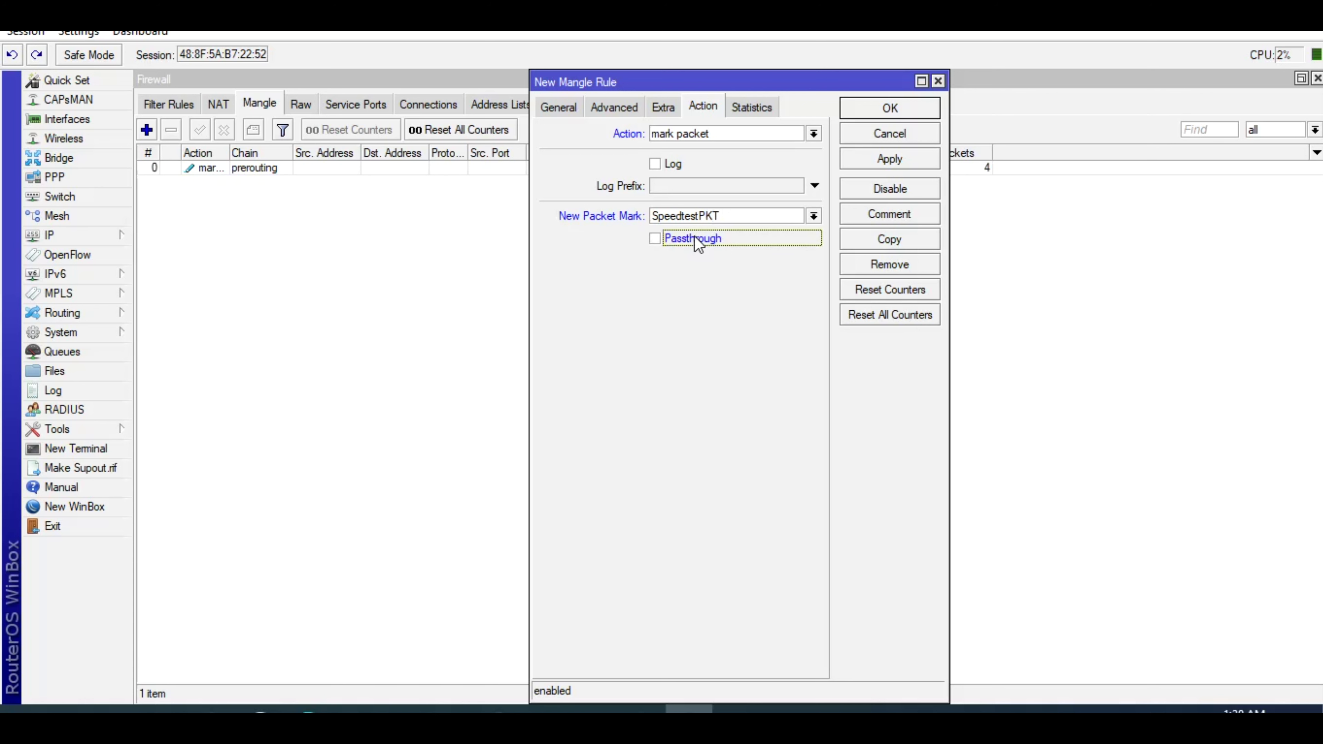
{"action": "left_click", "coordinate": [888, 156]}
{"action": "left_click", "coordinate": [883, 112]}
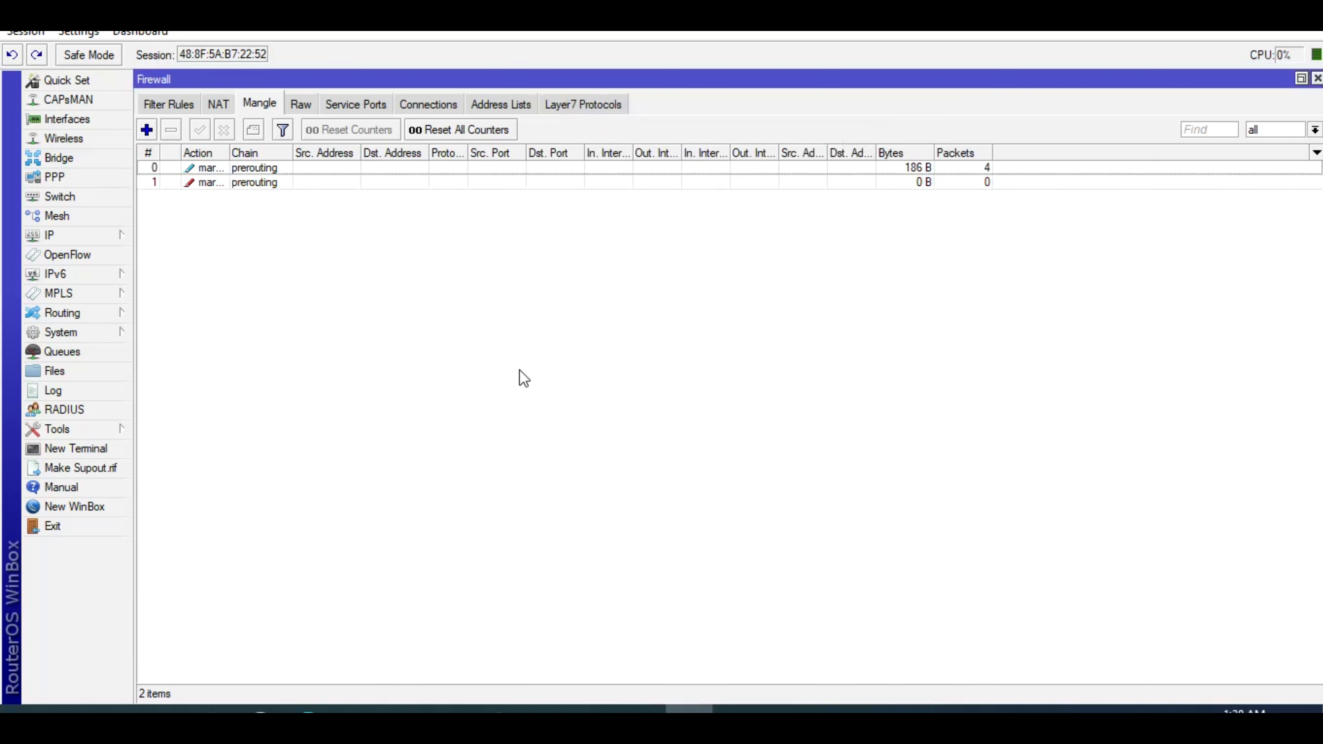
- Switch to Chrome, open speedtest.net, and start a speed test
{"action": "left_click", "coordinate": [499, 708]}
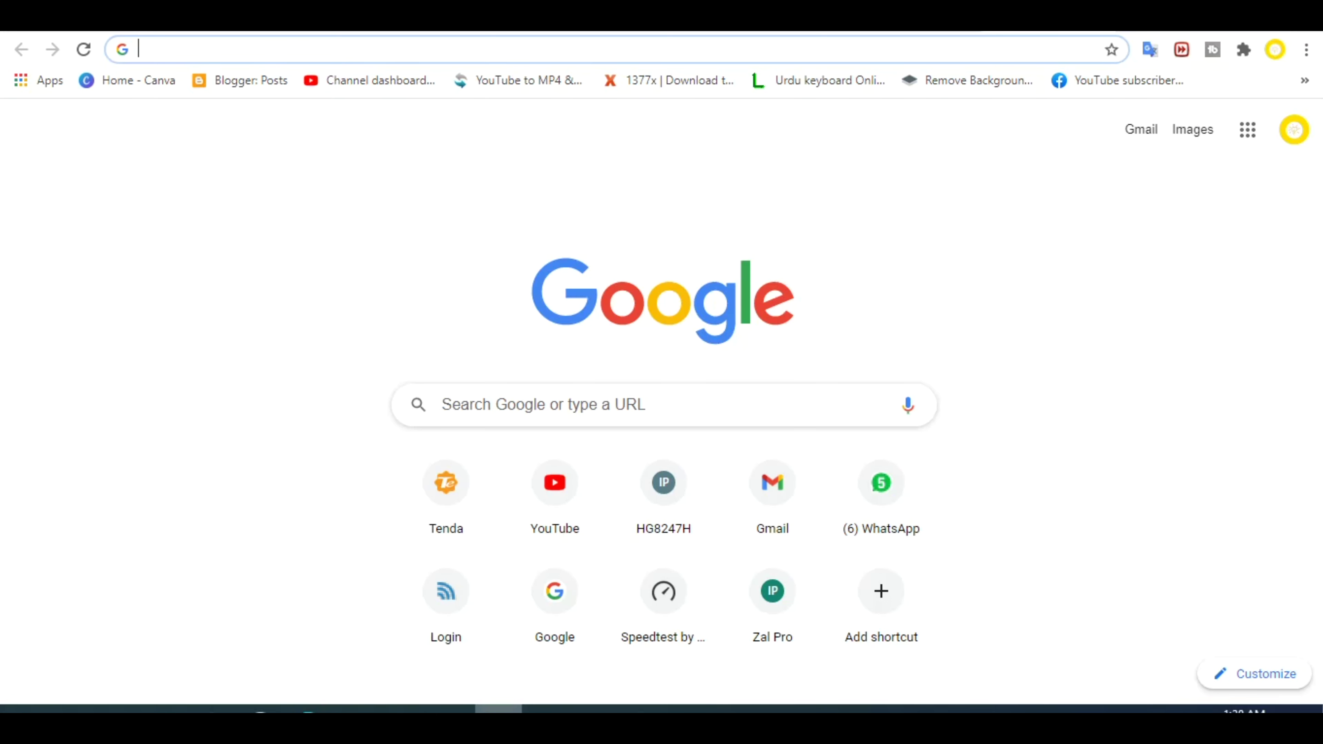
{"action": "left_click", "coordinate": [840, 52]}
{"action": "type", "text": "speedtest.net"}
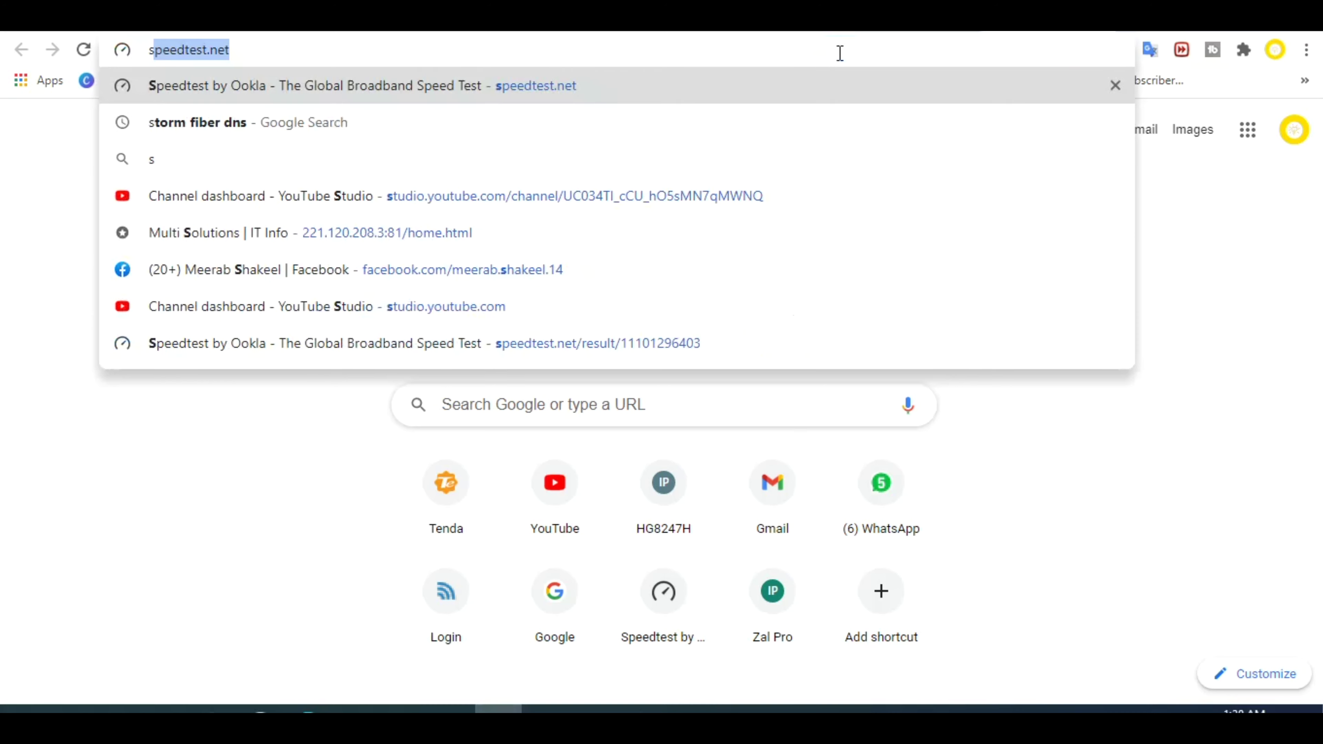
{"action": "type", "text": "p"}
{"action": "key", "text": "Return"}
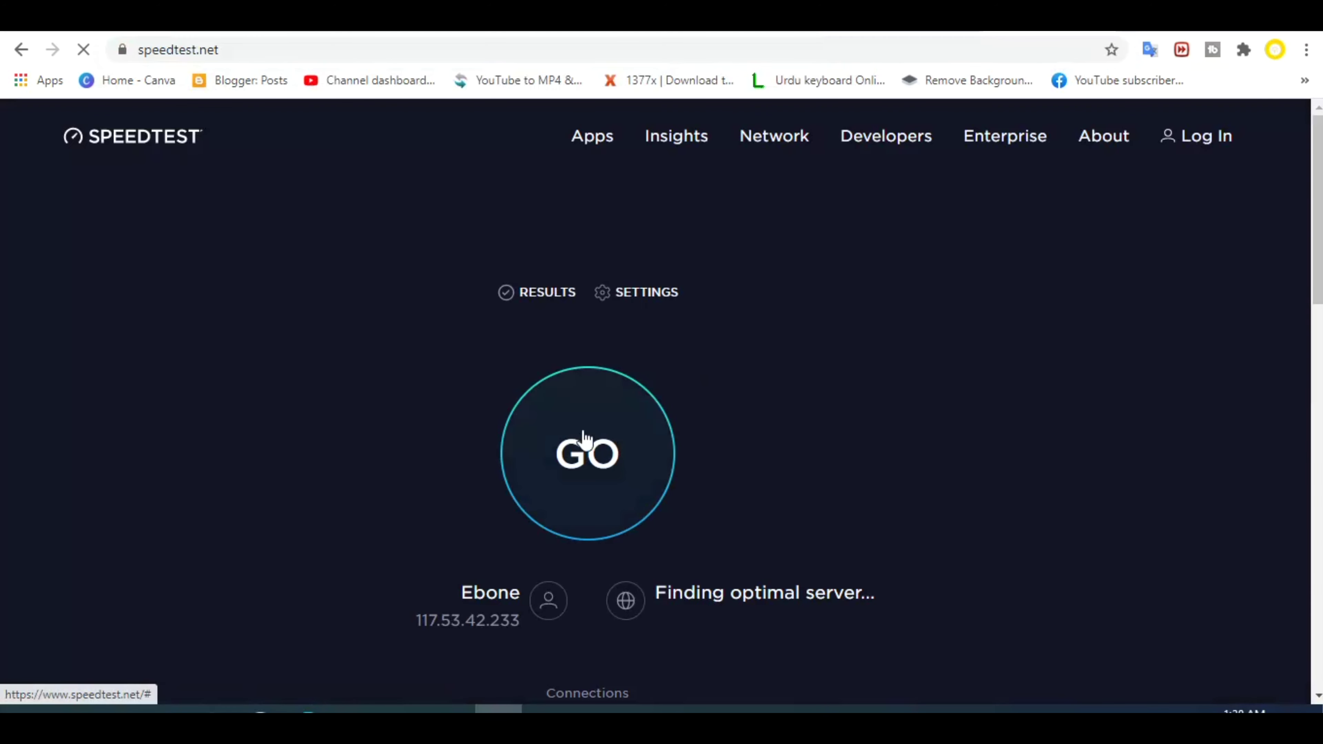
{"action": "left_click", "coordinate": [587, 448]}
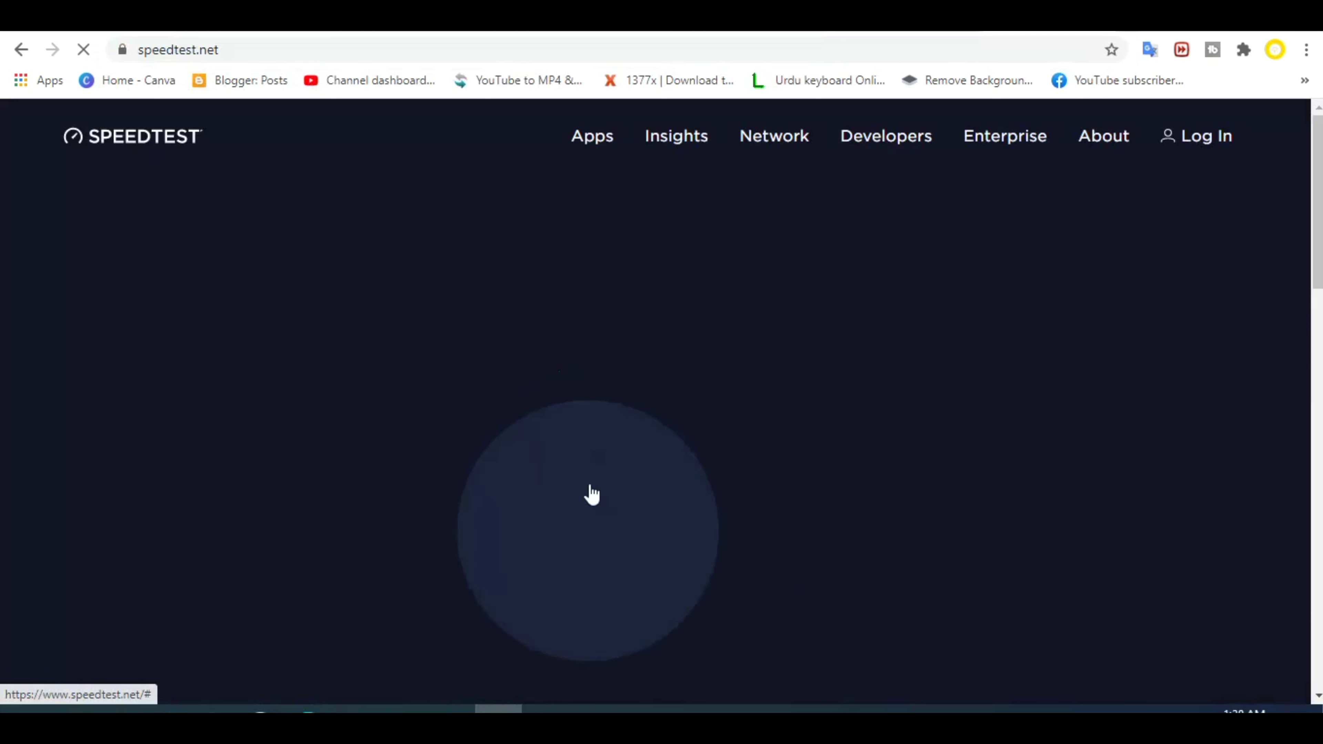
- Switch to WinBox and open the simple queue list to check the PPPoE user's upload and download limits
{"action": "key", "text": "alt+Tab"}
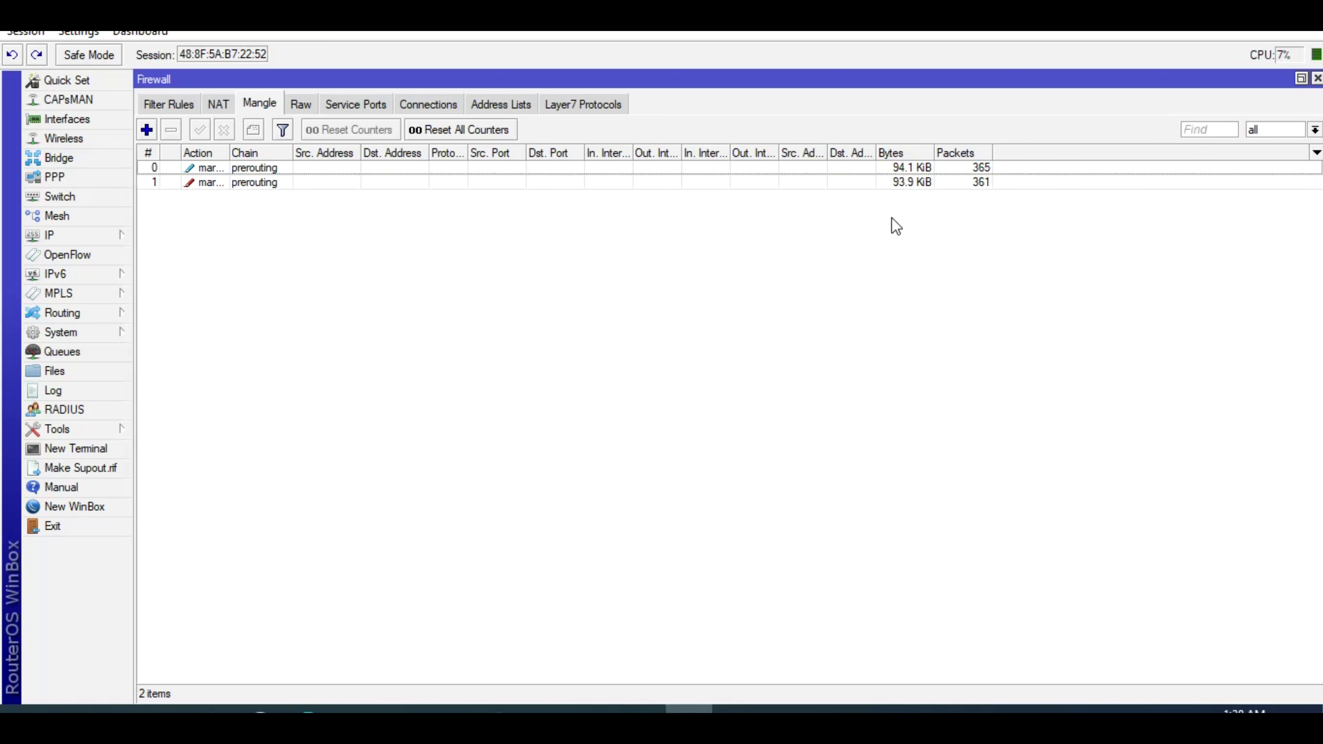
{"action": "left_click", "coordinate": [85, 352]}
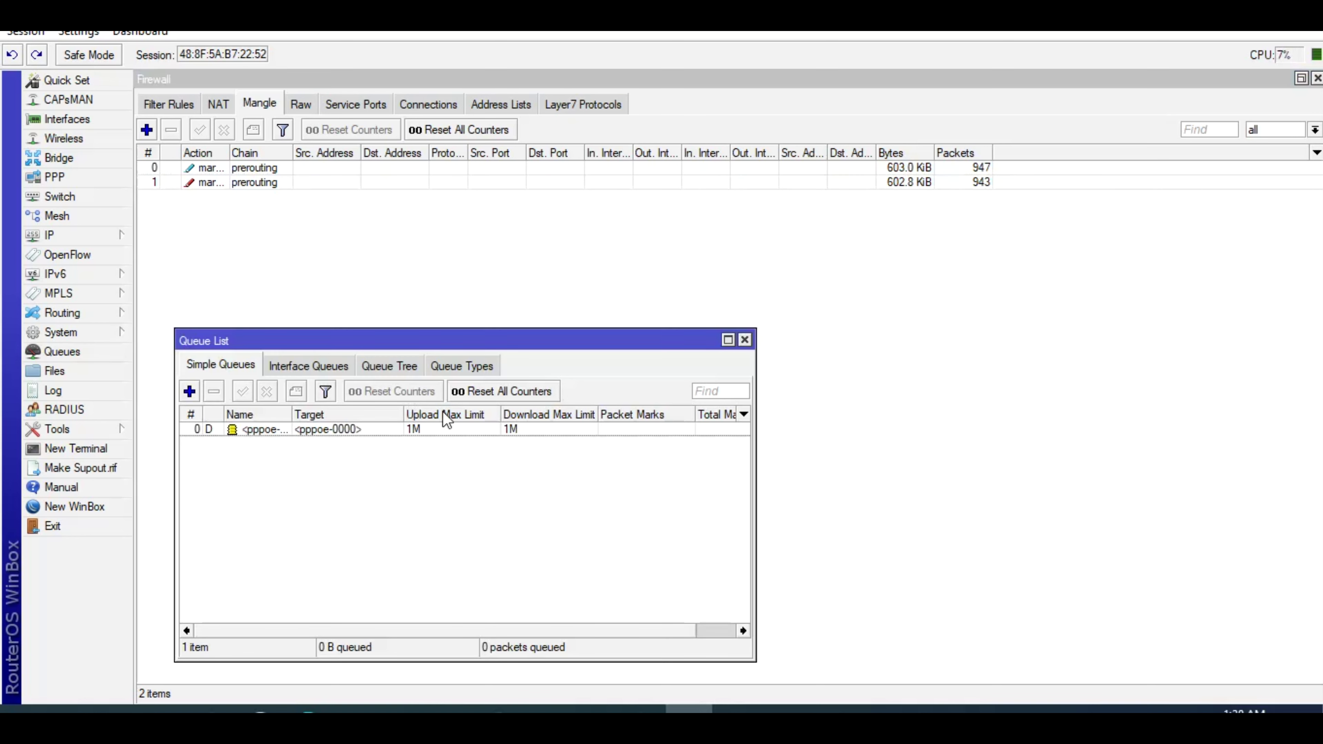
{"action": "left_click", "coordinate": [435, 432]}
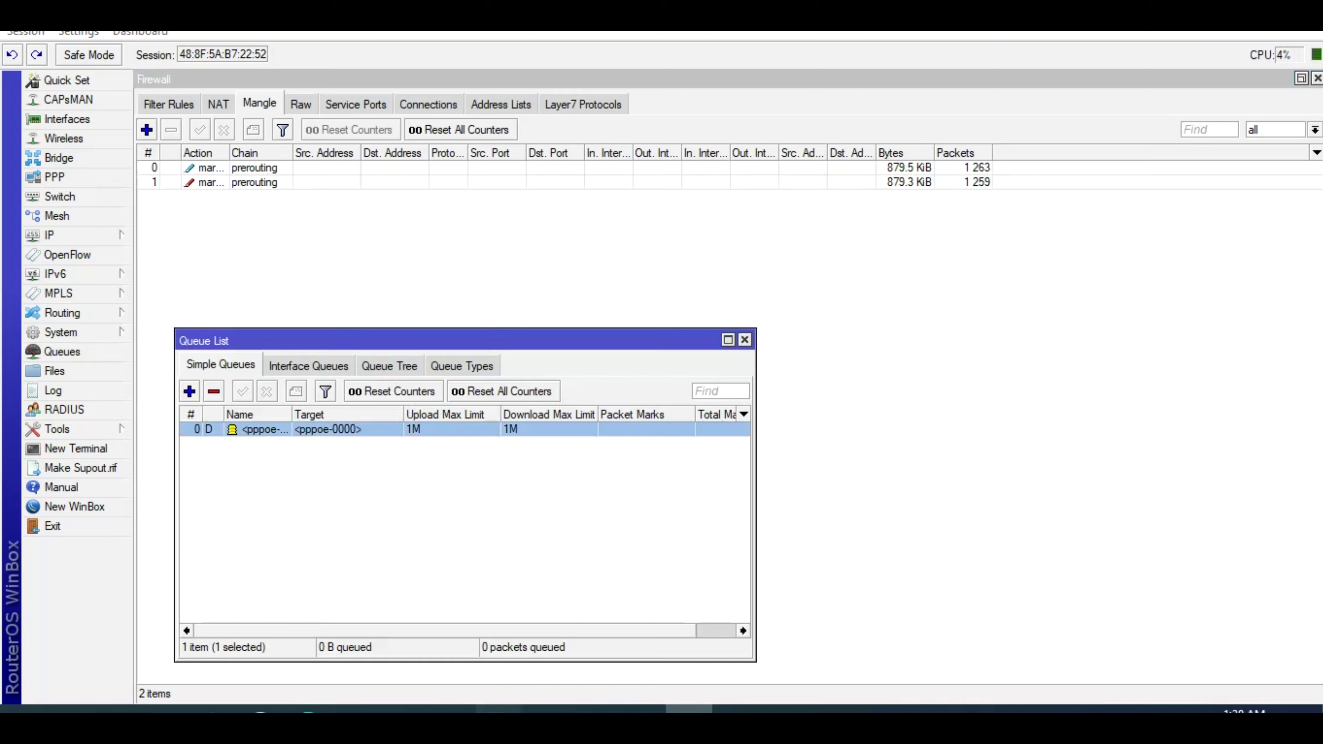
- Switch back to Chrome and follow the download and upload speeds of the running speed test
{"action": "left_click", "coordinate": [499, 710]}
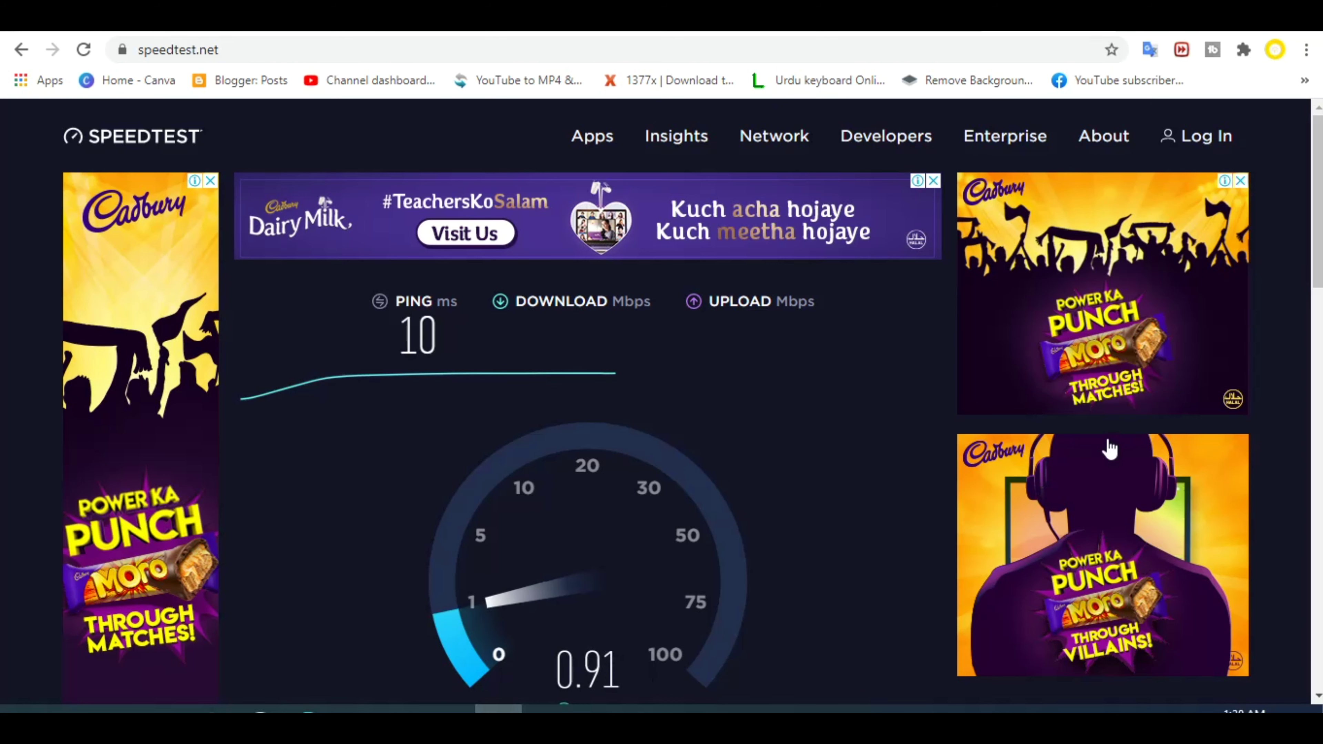
{"action": "left_click_drag", "start_coordinate": [1320, 228], "coordinate": [1320, 271]}
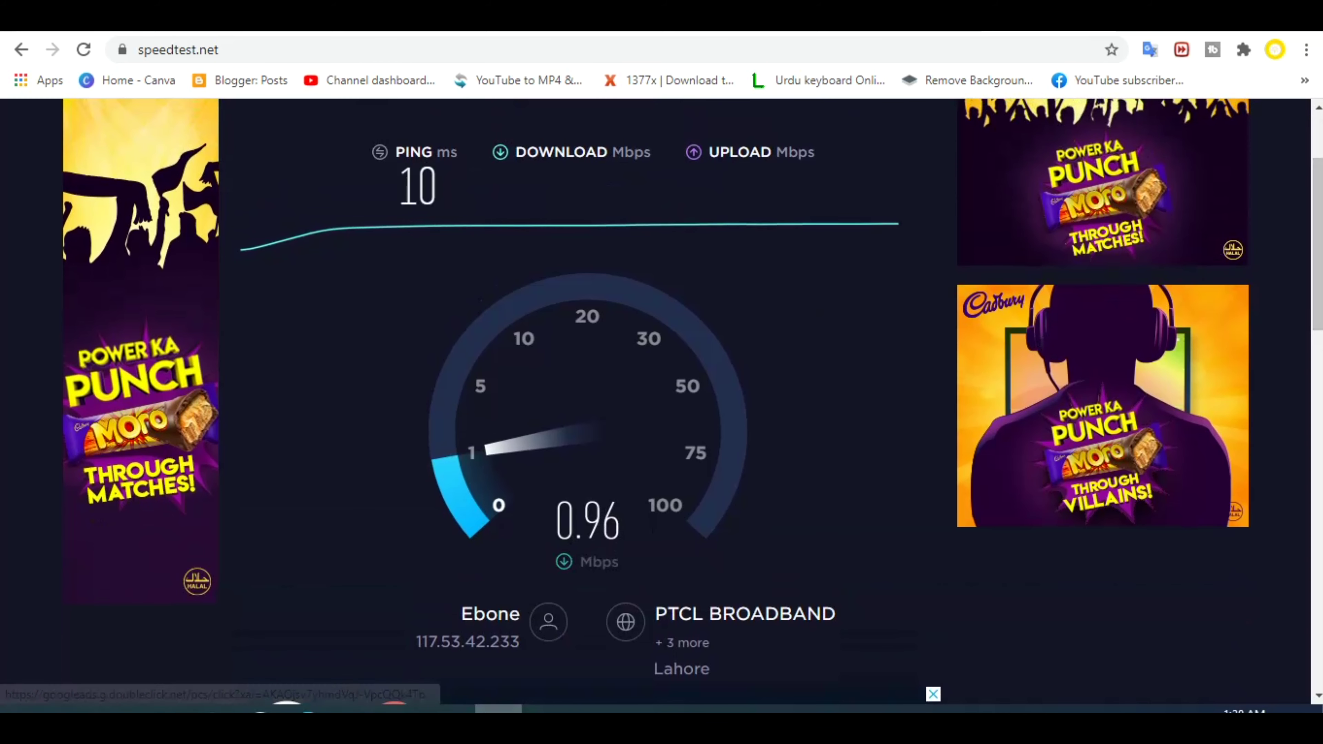
{"action": "left_click", "coordinate": [689, 709]}
{"action": "left_click", "coordinate": [498, 709]}
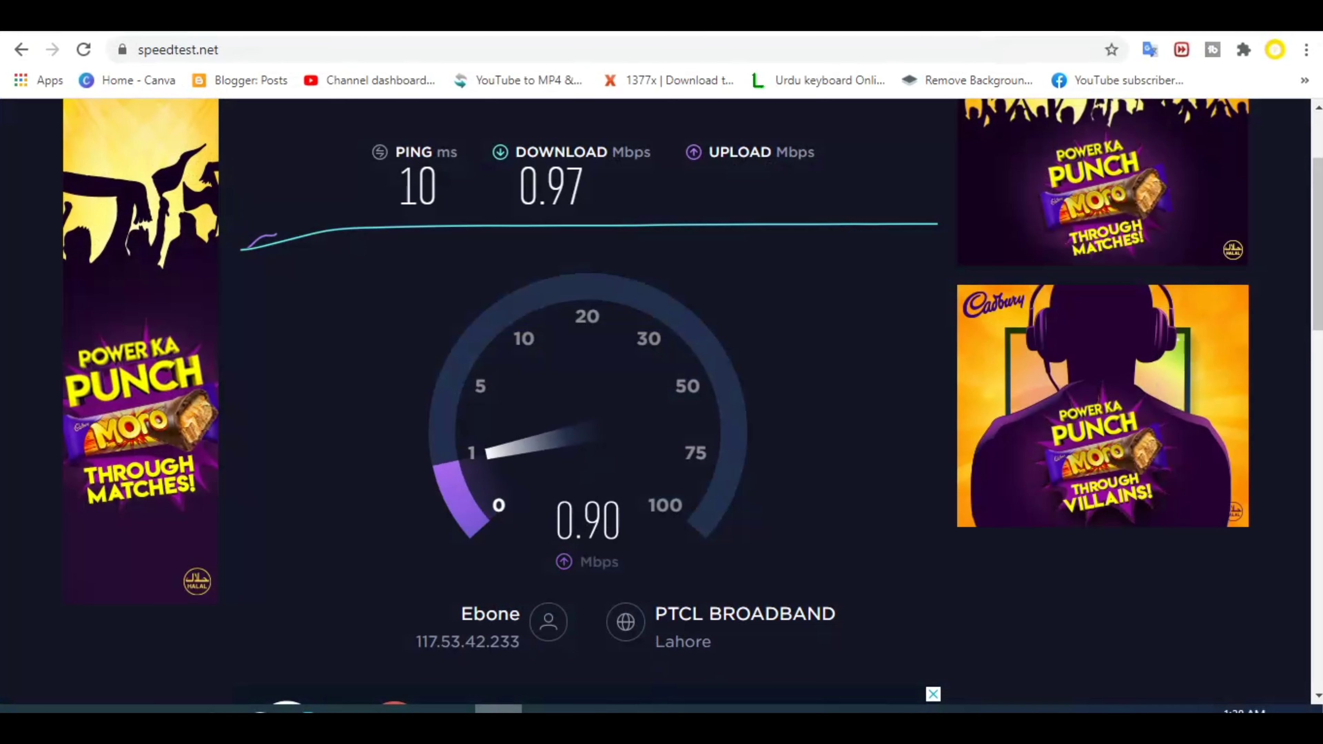
- Switch to WinBox, check the live traffic rate of the pppoe-0000 simple queue, and close its properties
{"action": "left_click", "coordinate": [689, 708]}
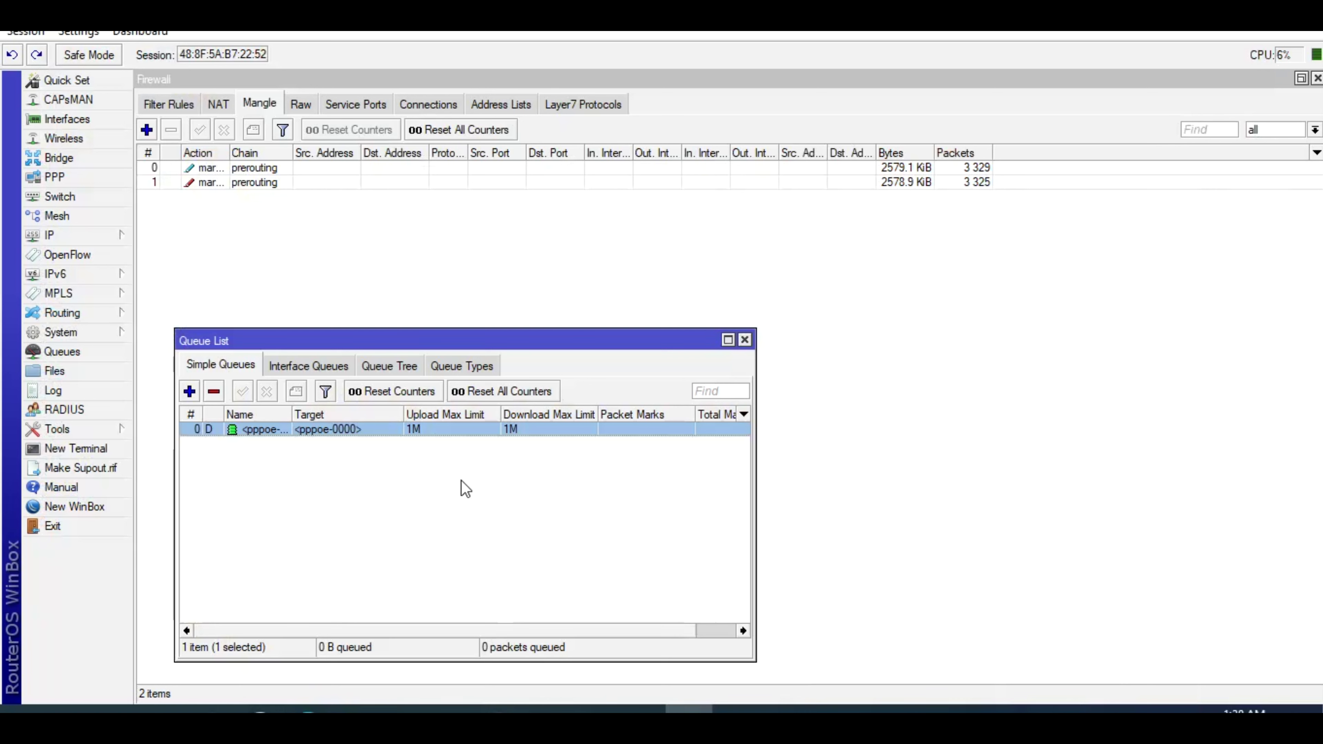
{"action": "double_click", "coordinate": [446, 429]}
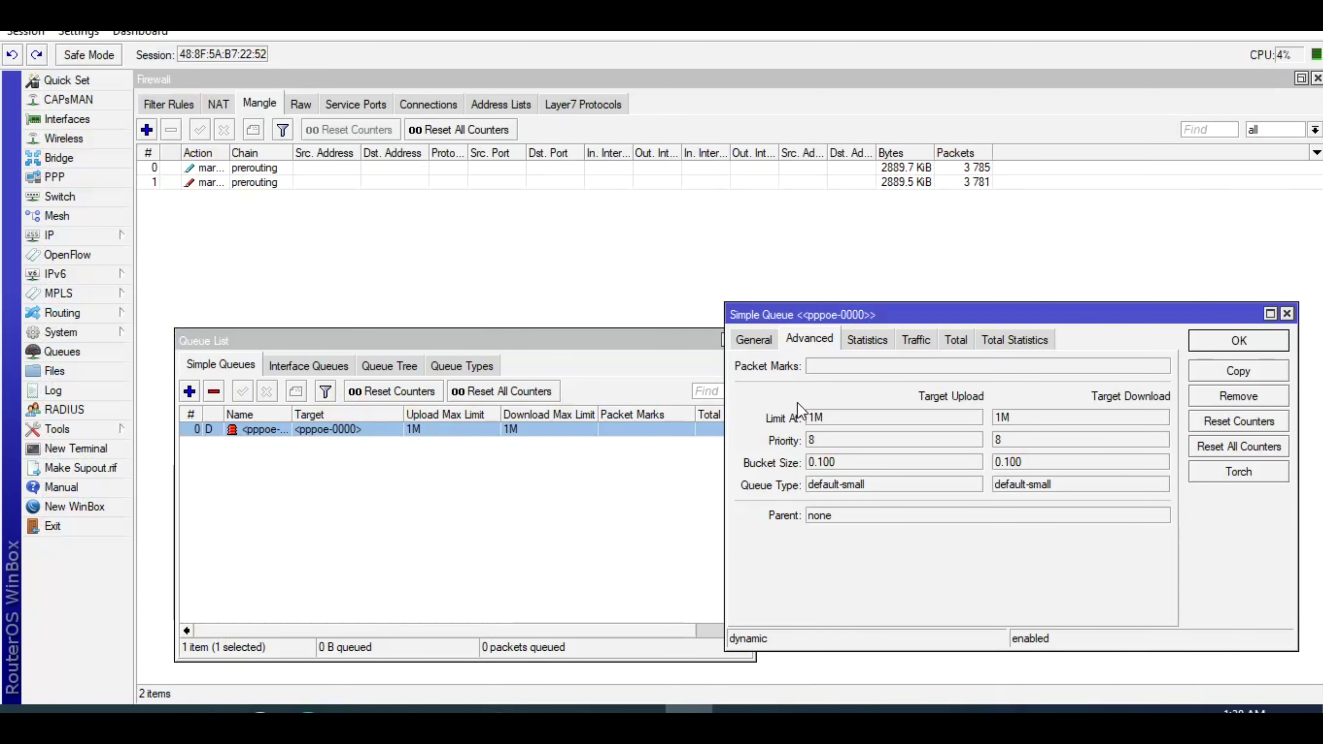
{"action": "left_click", "coordinate": [917, 343]}
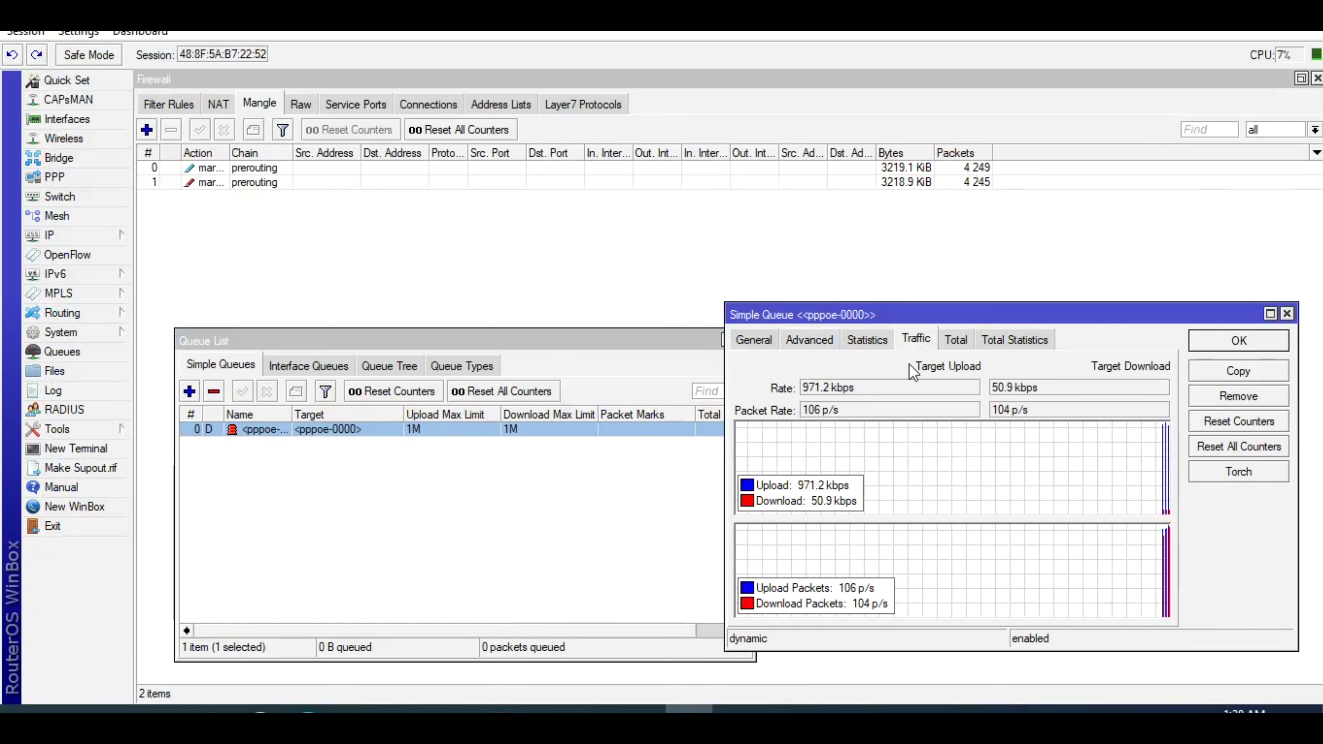
{"action": "double_click", "coordinate": [833, 391]}
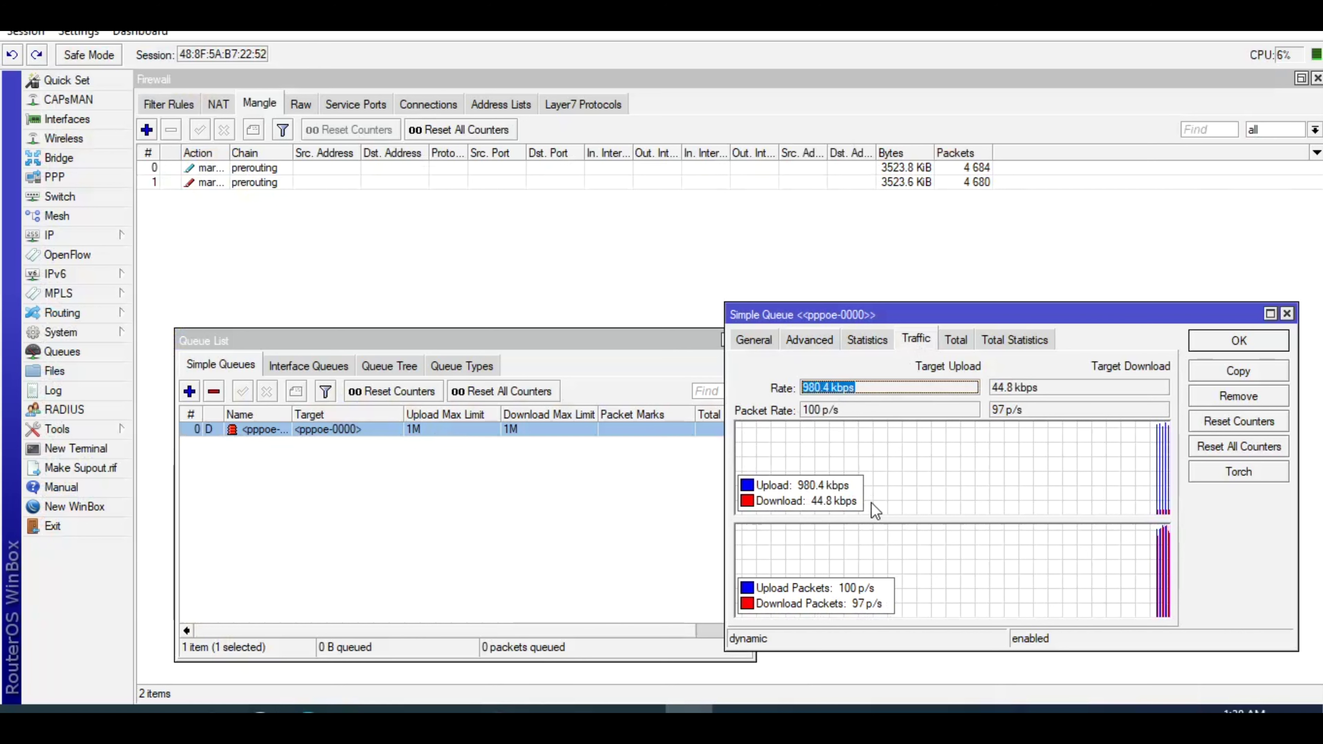
{"action": "left_click", "coordinate": [1239, 341]}
{"action": "left_click", "coordinate": [492, 538]}
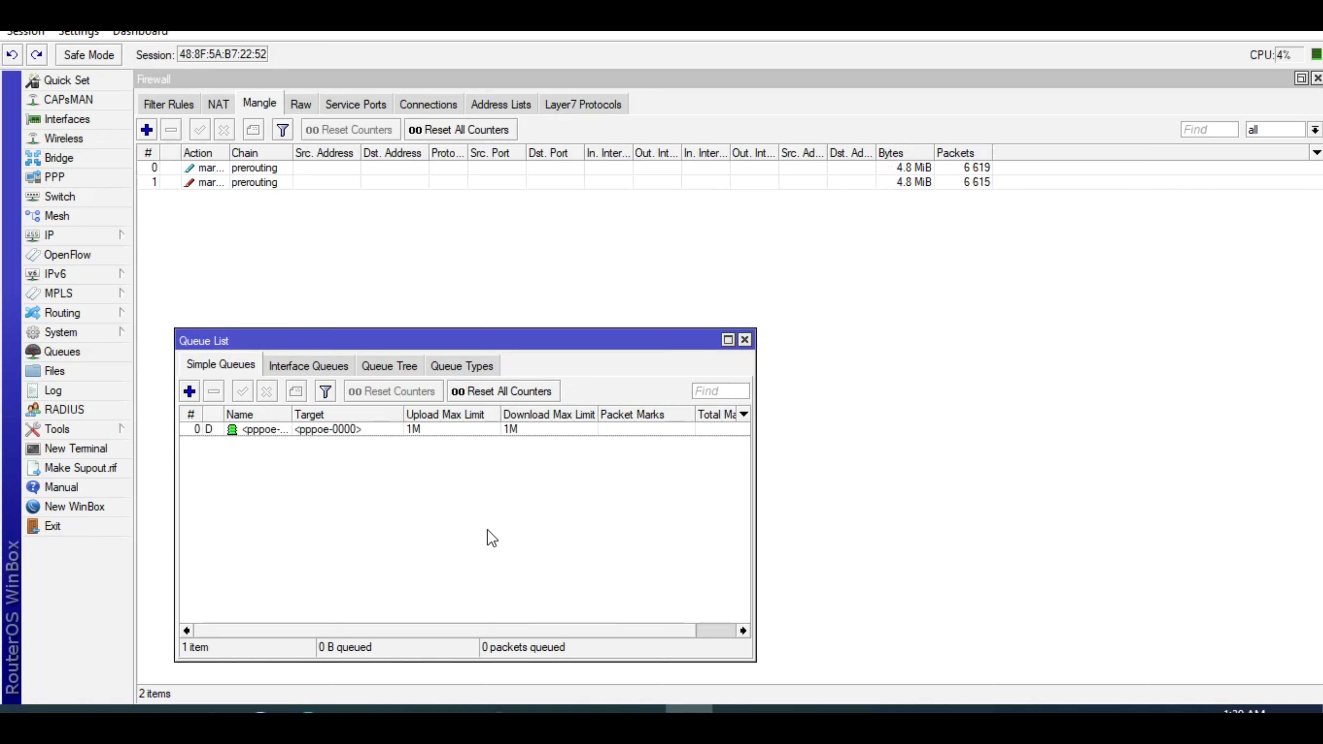
- Copy the remote address from the status of the active pppoe-0000 interface in PPP, and close it
{"action": "left_click", "coordinate": [55, 177]}
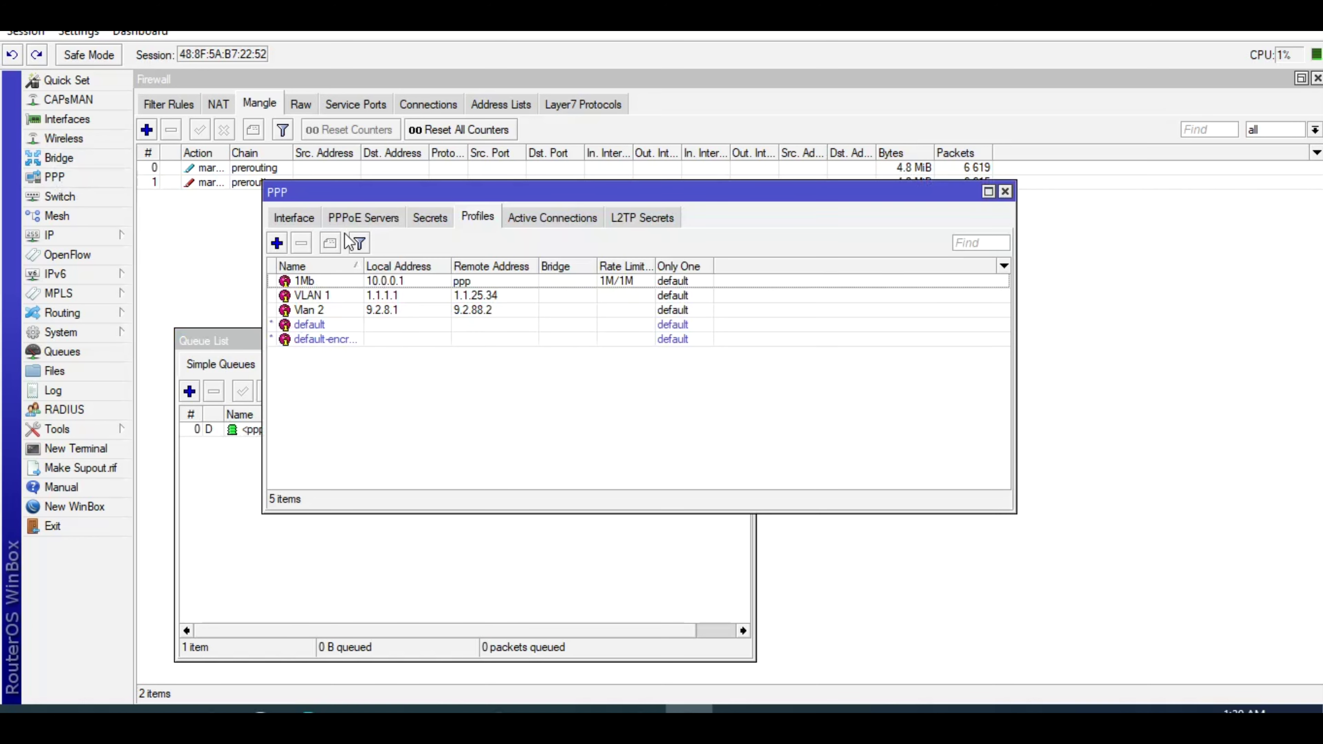
{"action": "left_click", "coordinate": [302, 218]}
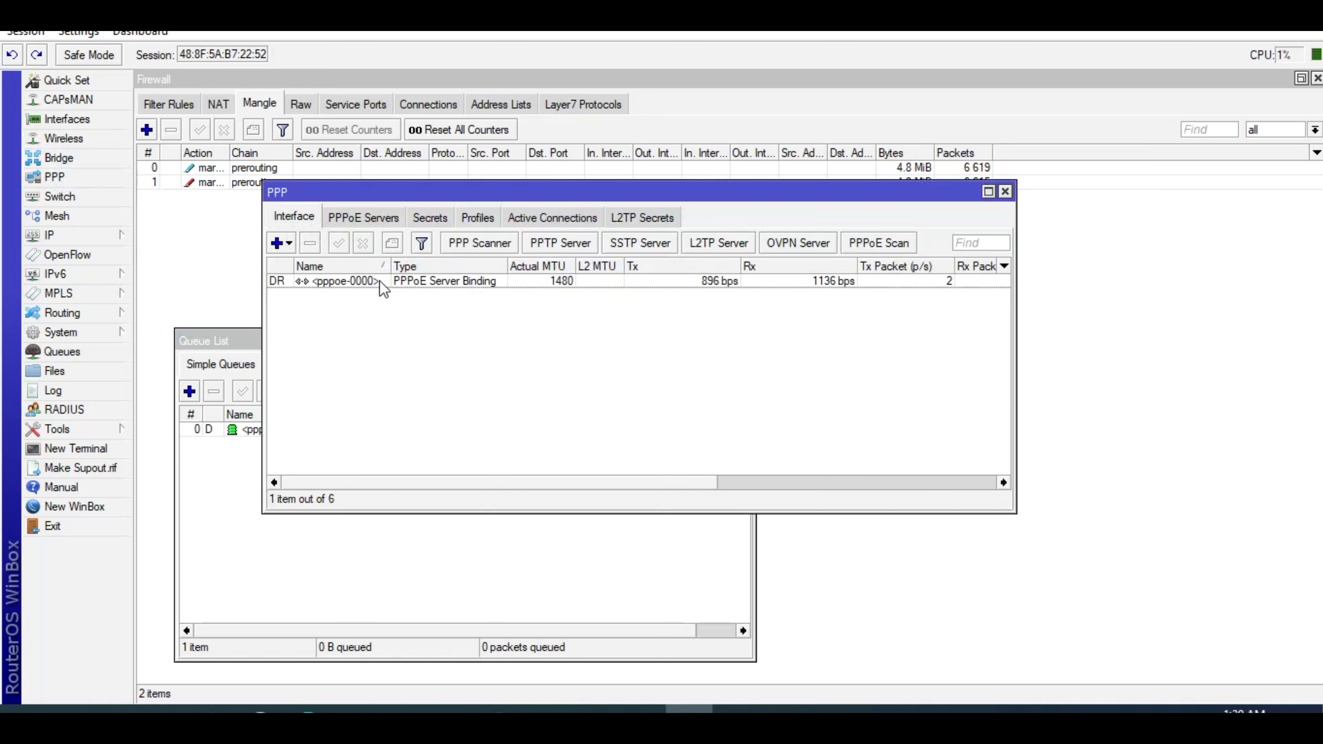
{"action": "double_click", "coordinate": [359, 281]}
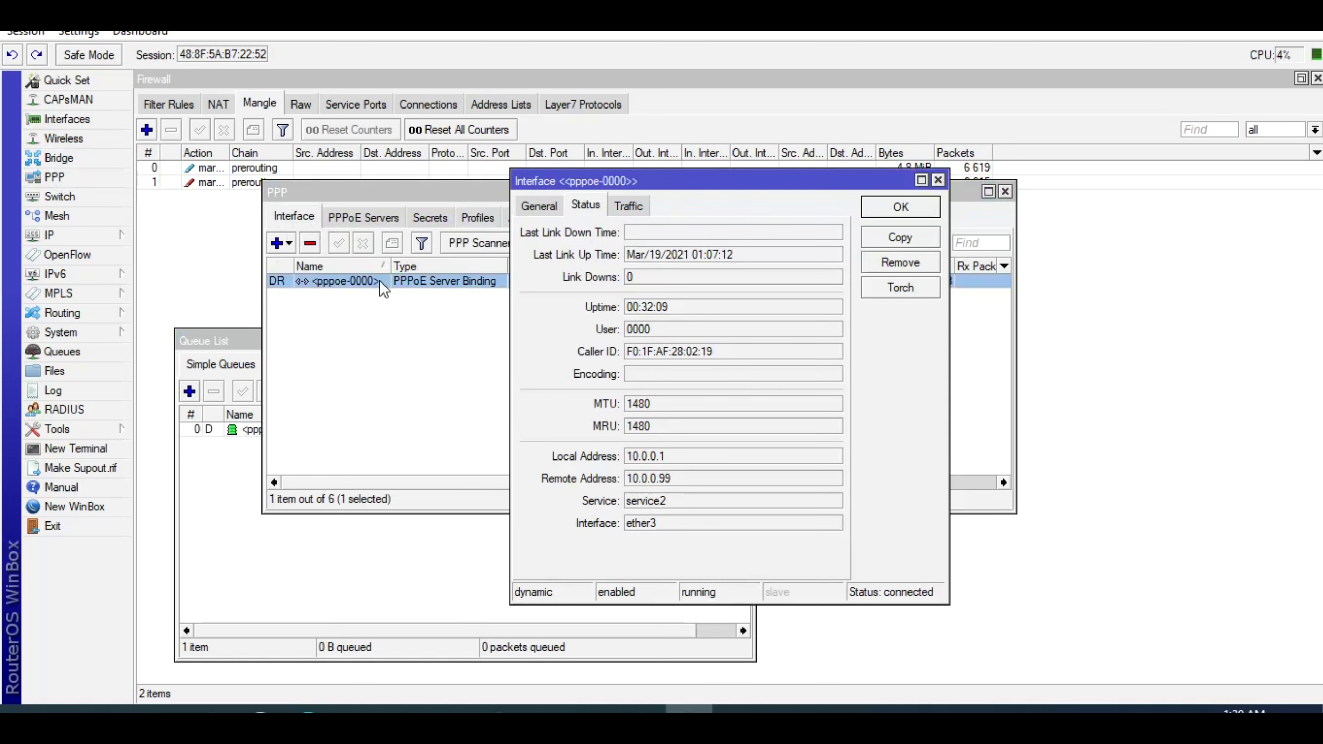
{"action": "double_click", "coordinate": [649, 484]}
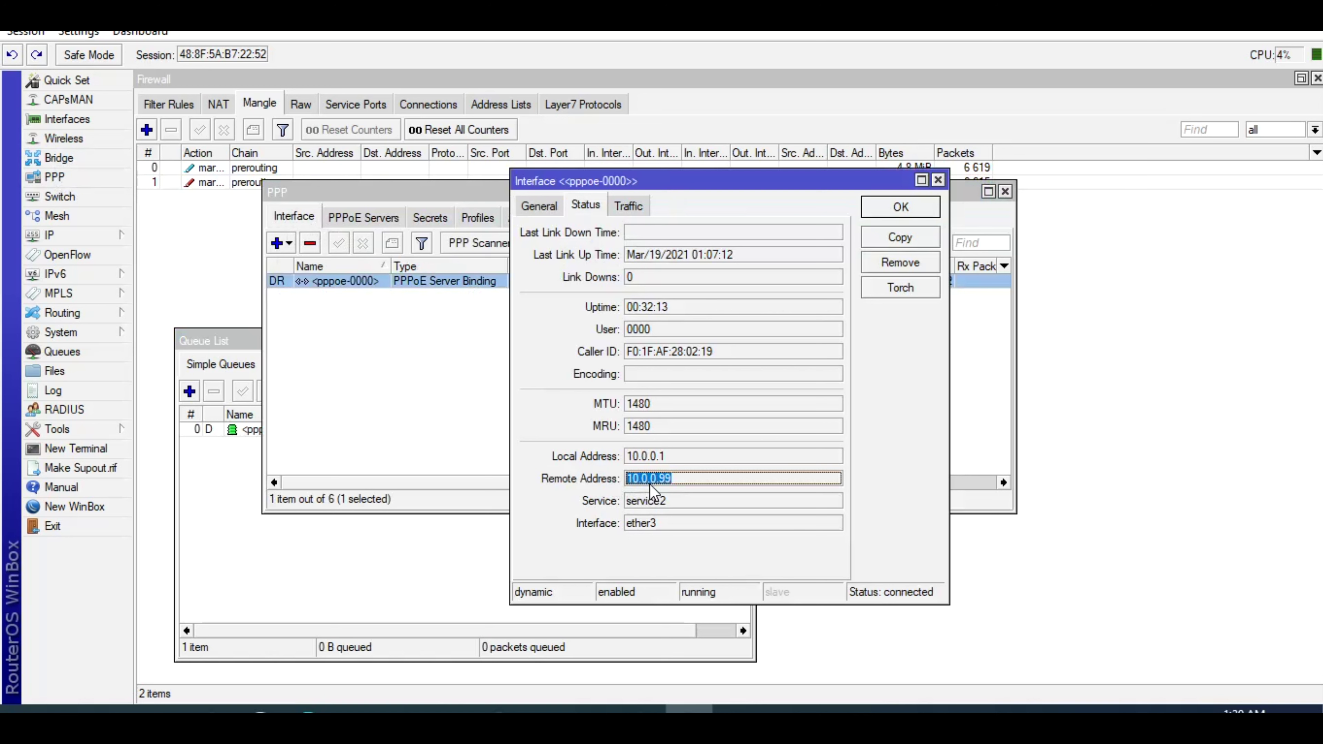
{"action": "right_click", "coordinate": [649, 484]}
{"action": "left_click", "coordinate": [696, 497]}
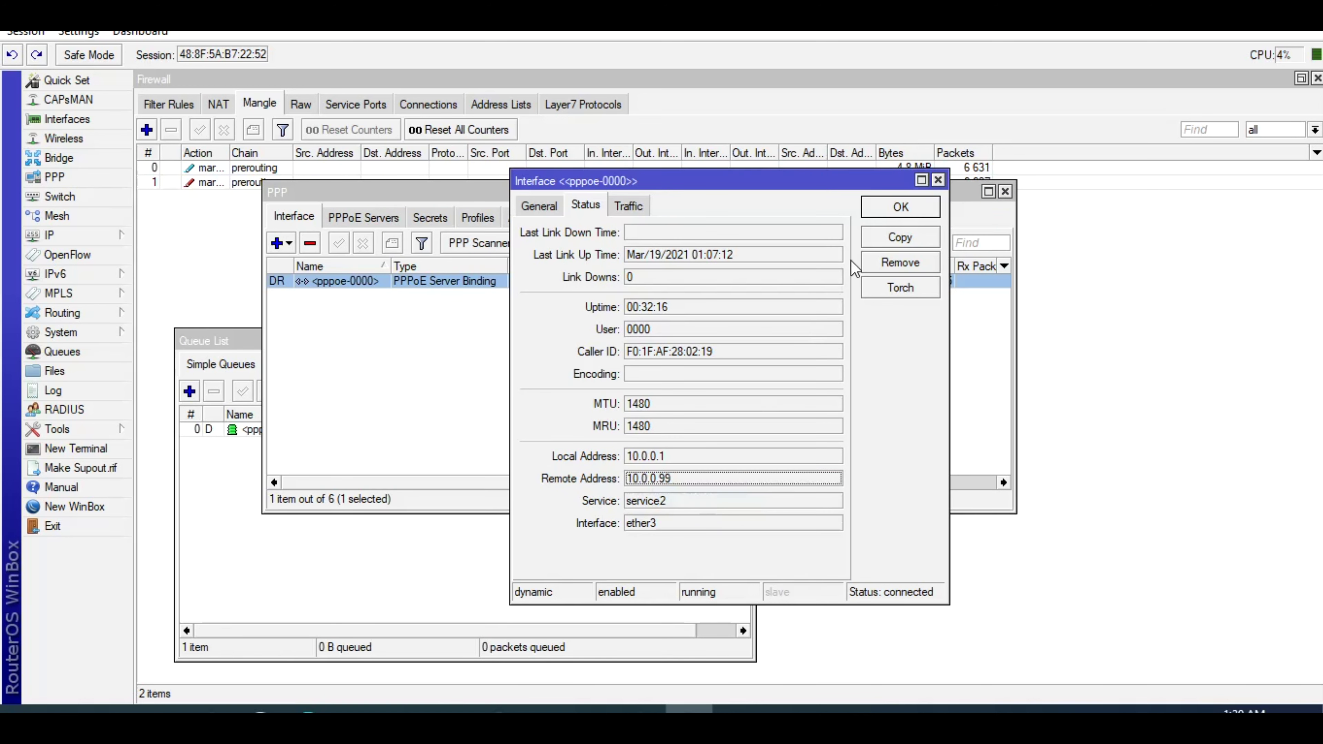
{"action": "left_click", "coordinate": [892, 221]}
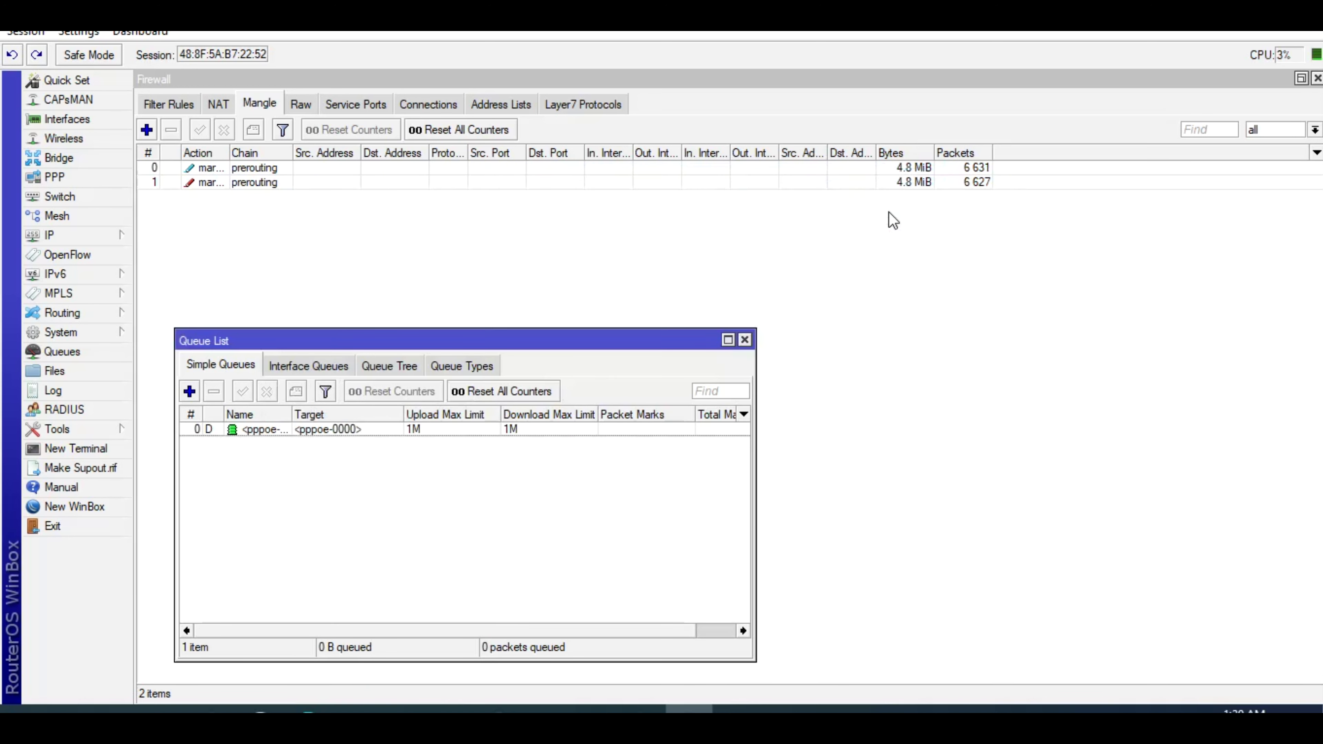
- Start a new simple queue named speedtest itinfo with the target 10.0.0.99
{"action": "left_click", "coordinate": [187, 392]}
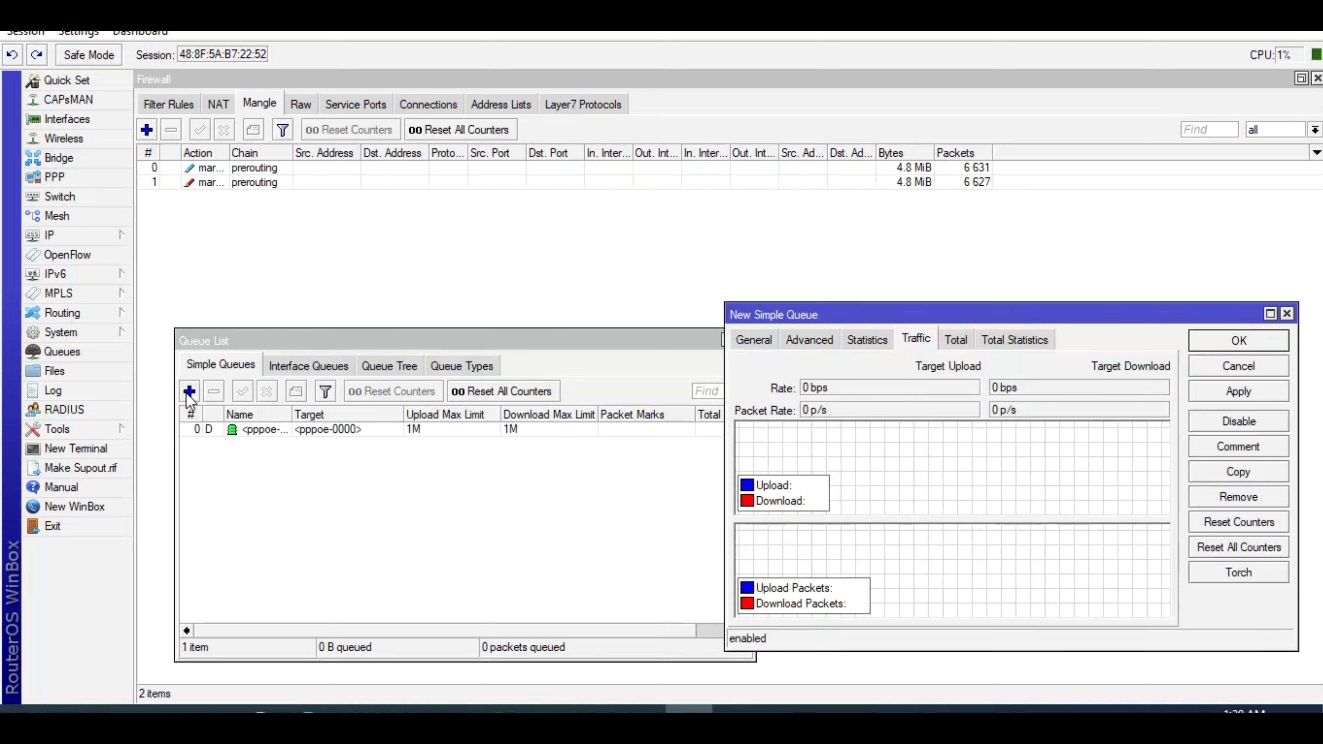
{"action": "left_click", "coordinate": [751, 342]}
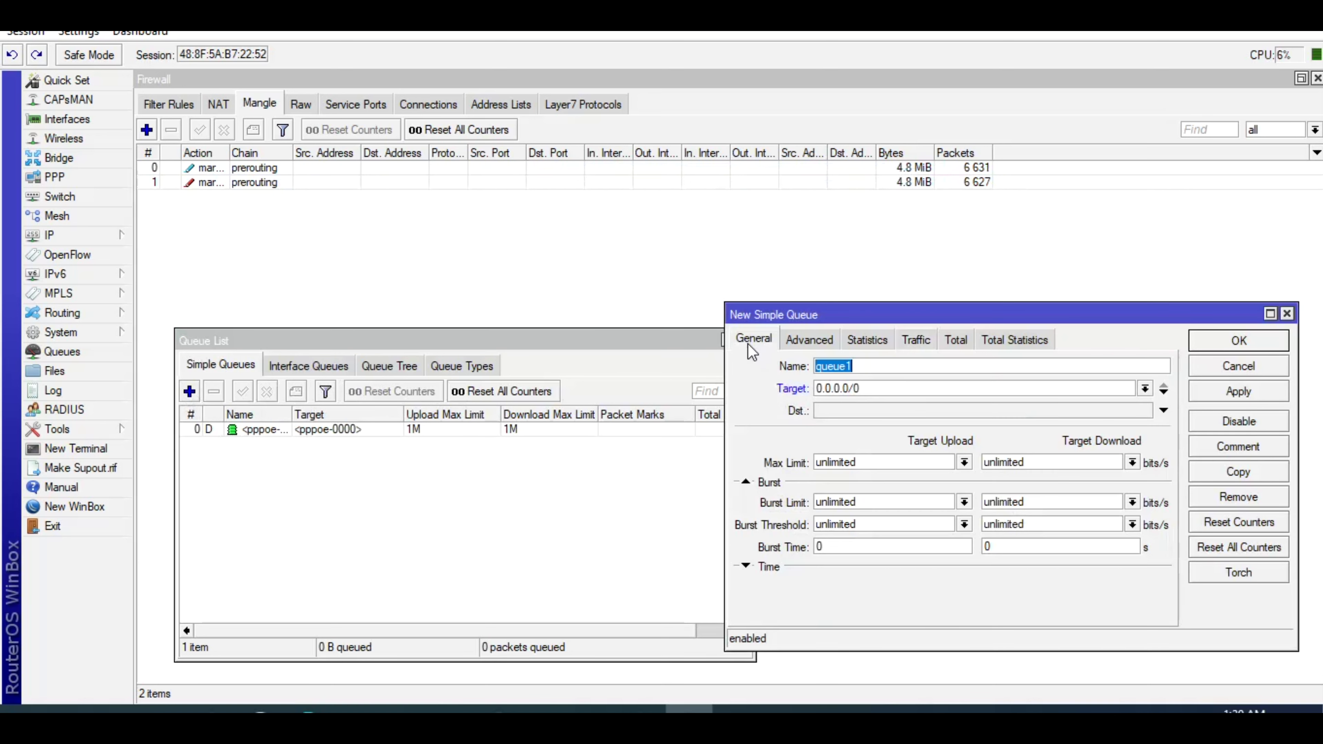
{"action": "type", "text": "speedtest itinfo"}
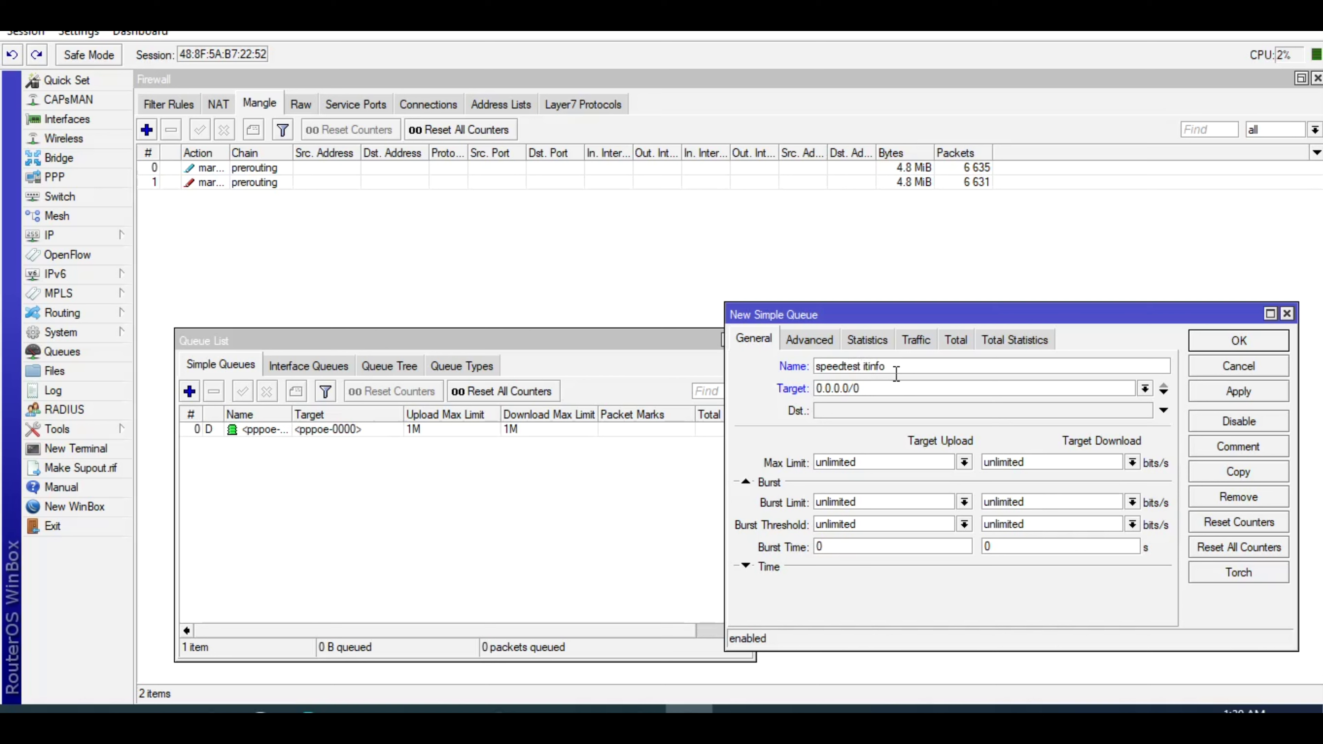
{"action": "key", "text": "Tab"}
{"action": "type", "text": "10.0.0.99"}
- Set the new queue's max limit to 3M for both upload and download, and apply it
{"action": "left_click", "coordinate": [964, 462]}
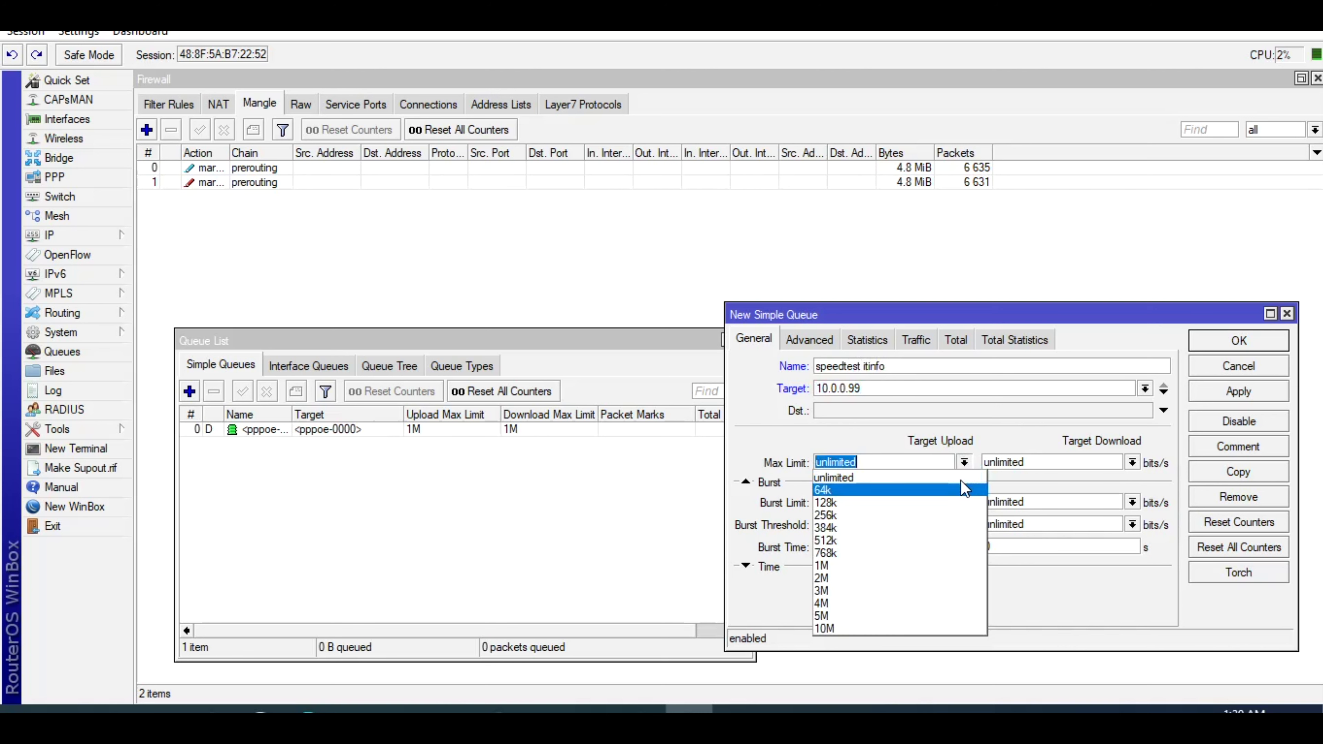
{"action": "left_click", "coordinate": [909, 591]}
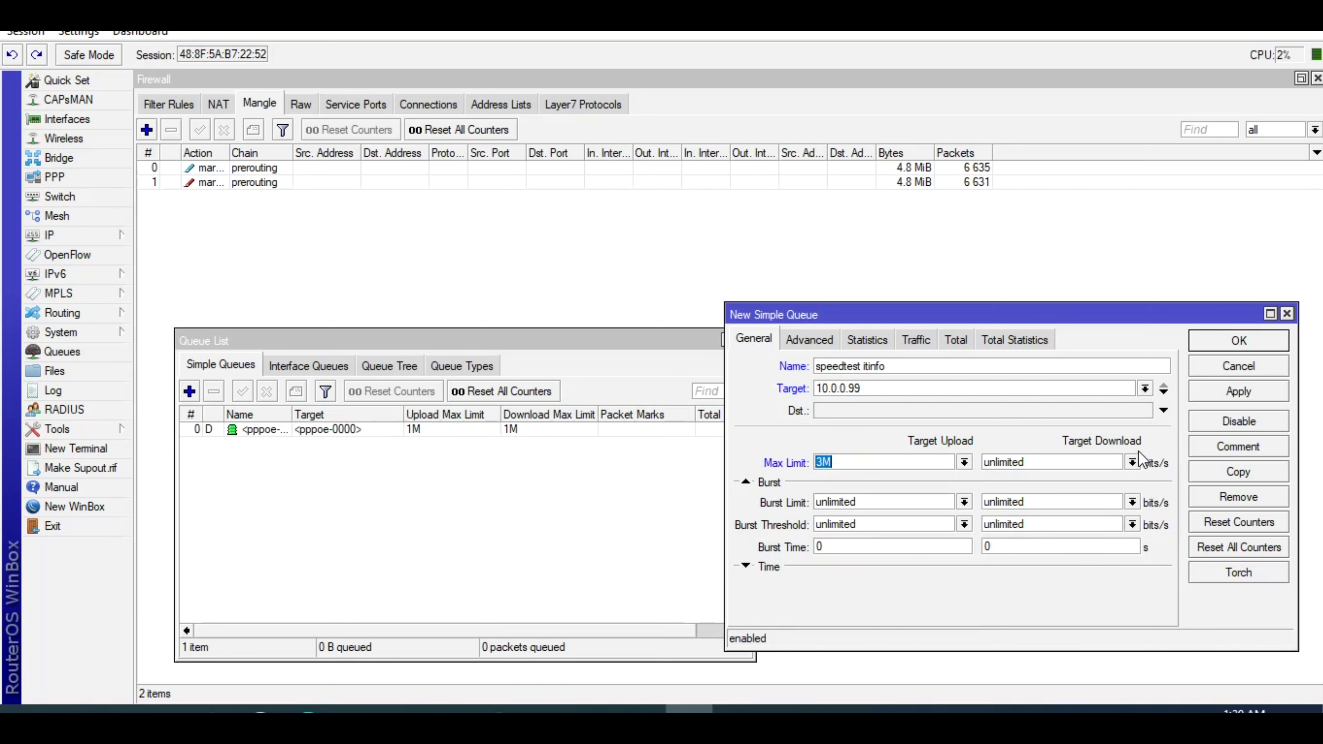
{"action": "left_click", "coordinate": [1132, 462]}
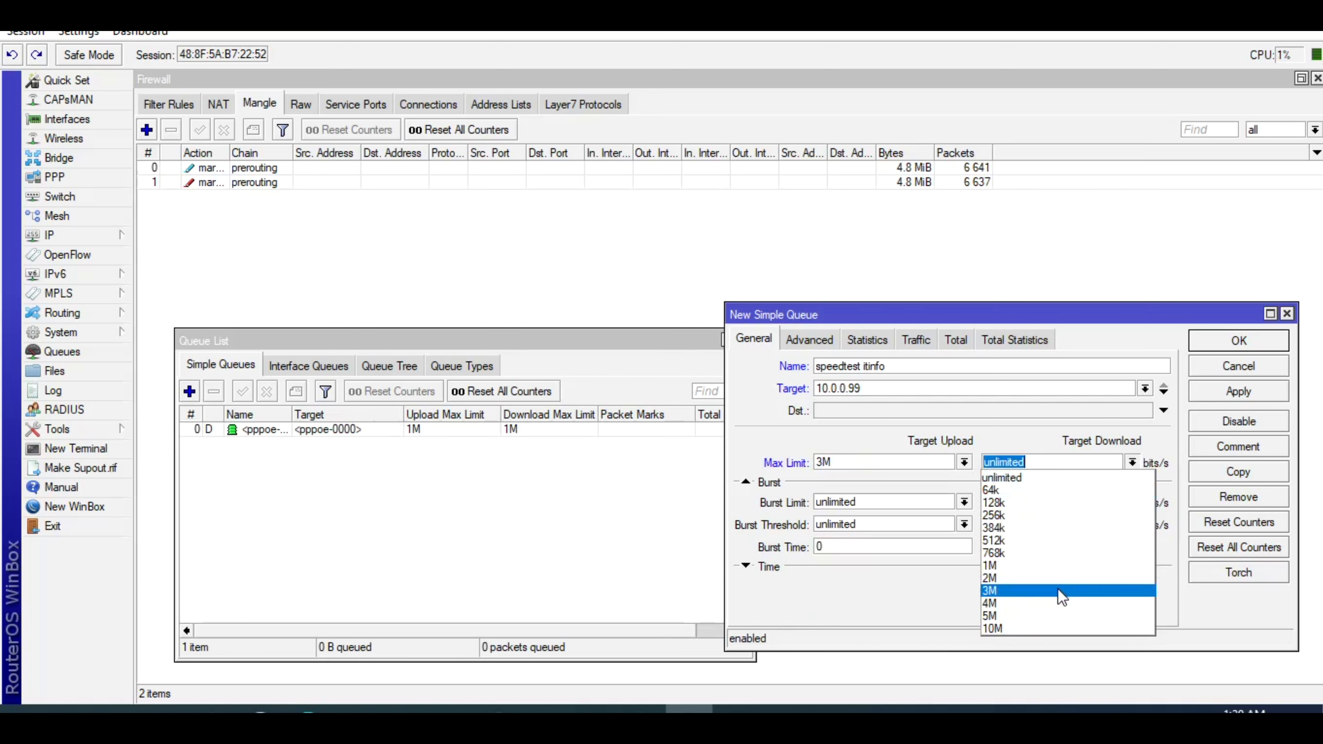
{"action": "left_click", "coordinate": [1060, 591]}
{"action": "left_click", "coordinate": [1235, 393]}
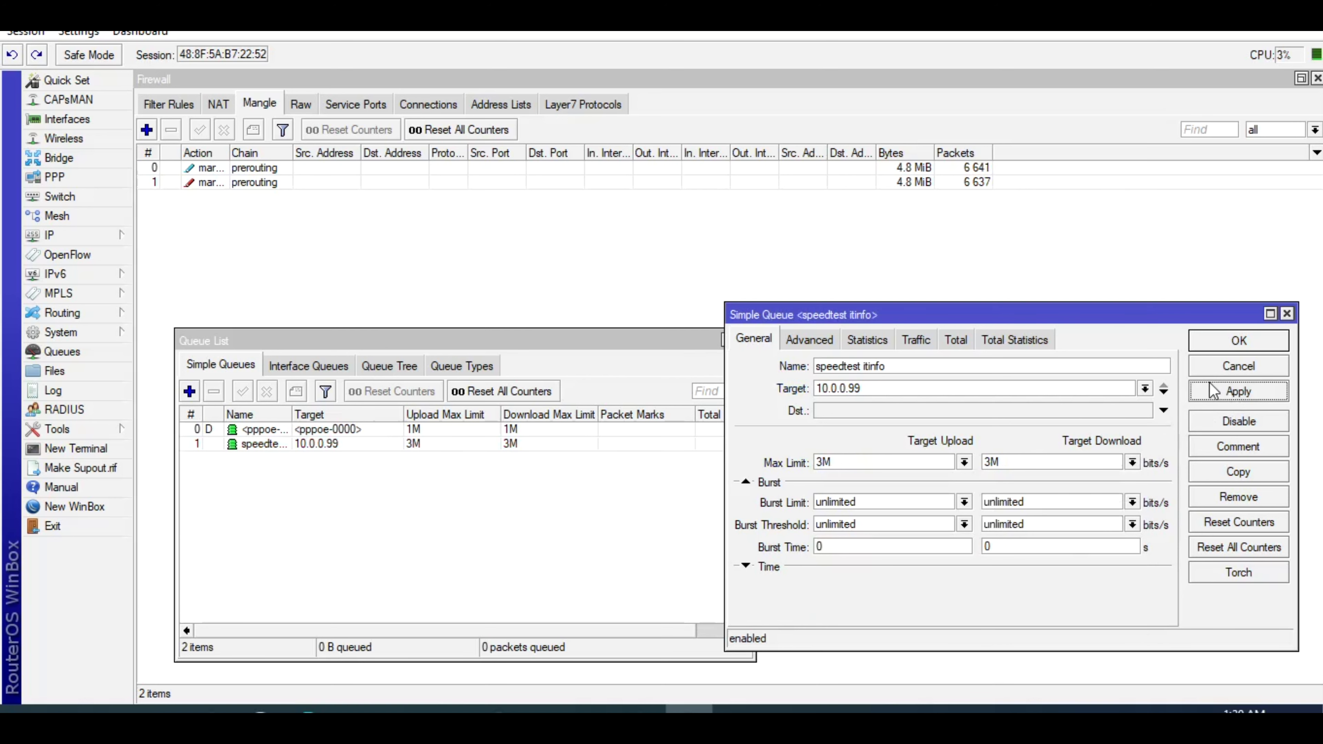
- Assign the packet mark SpeedtestPKT to the speedtest itinfo queue and apply the change
{"action": "left_click", "coordinate": [808, 338]}
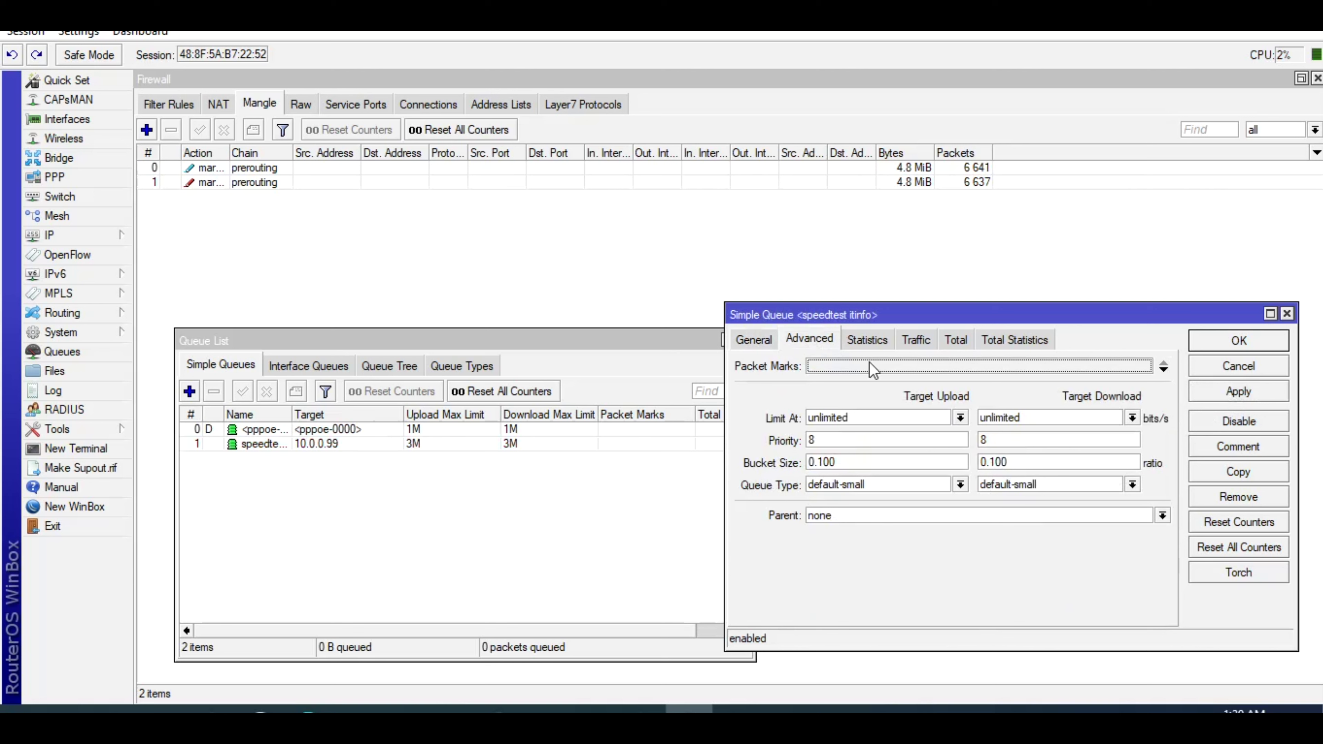
{"action": "left_click", "coordinate": [1145, 367]}
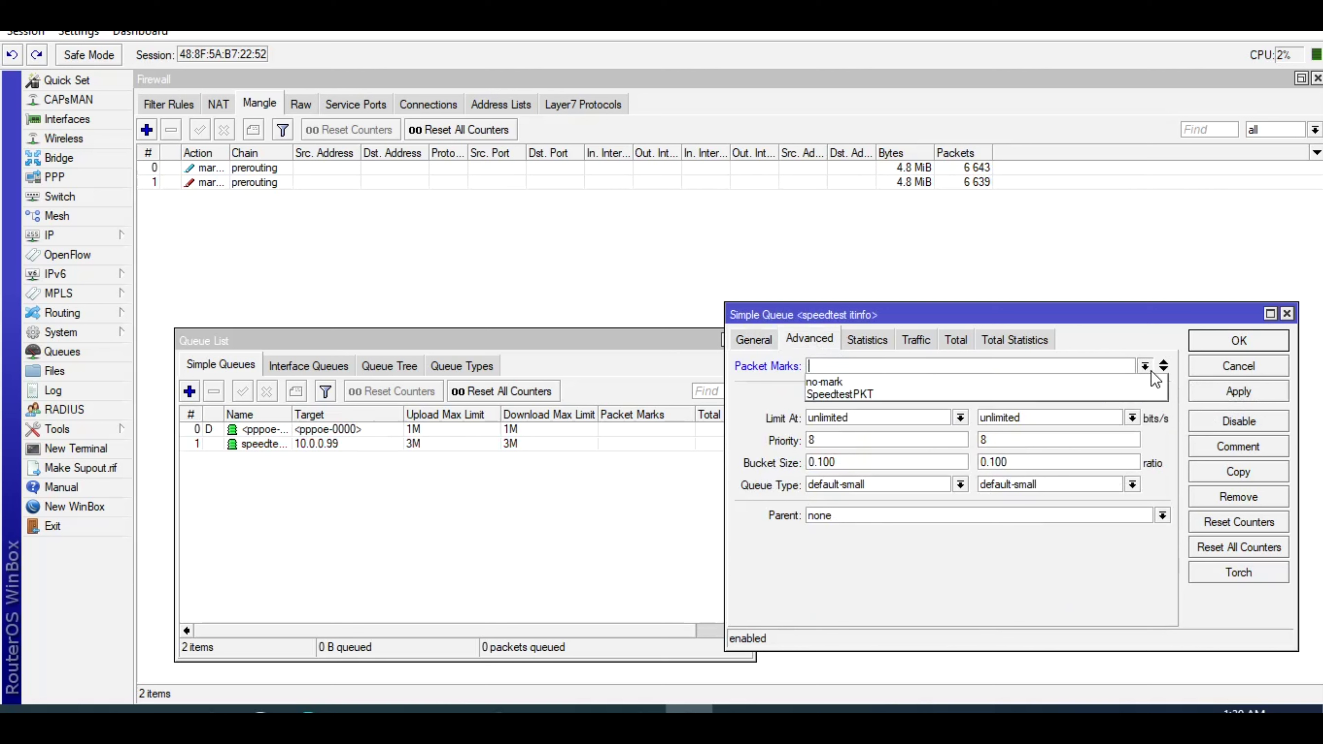
{"action": "left_click", "coordinate": [1116, 395]}
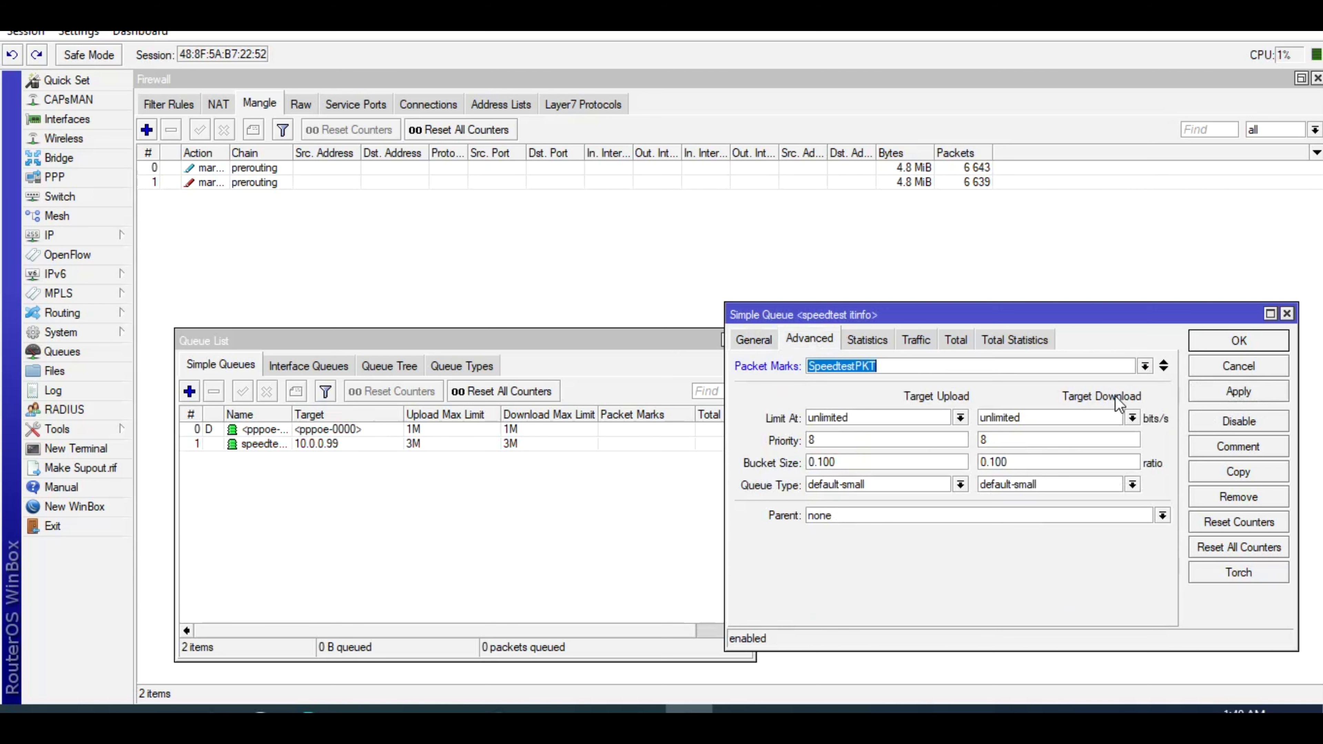
{"action": "left_click", "coordinate": [1202, 395]}
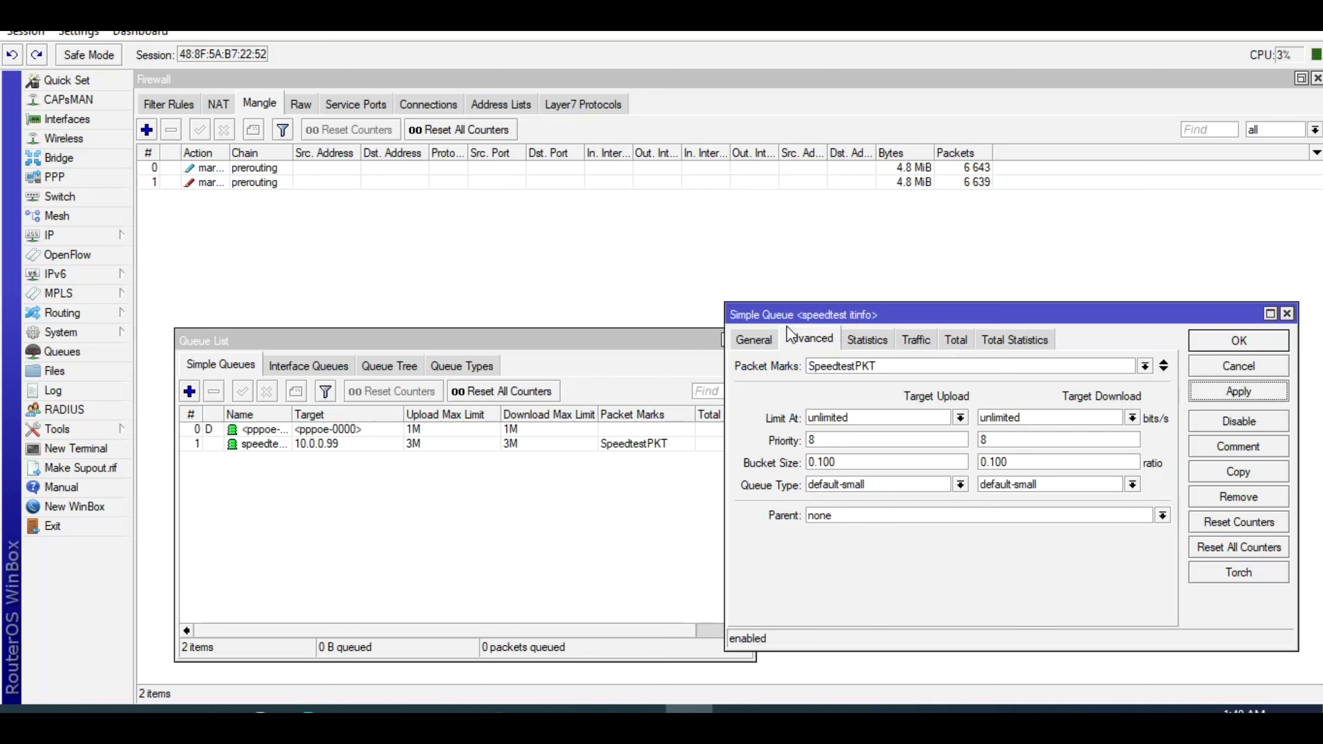
- Save the speedtest itinfo queue and reorder the list so the PPPoE queue sits below it
{"action": "left_click", "coordinate": [759, 340]}
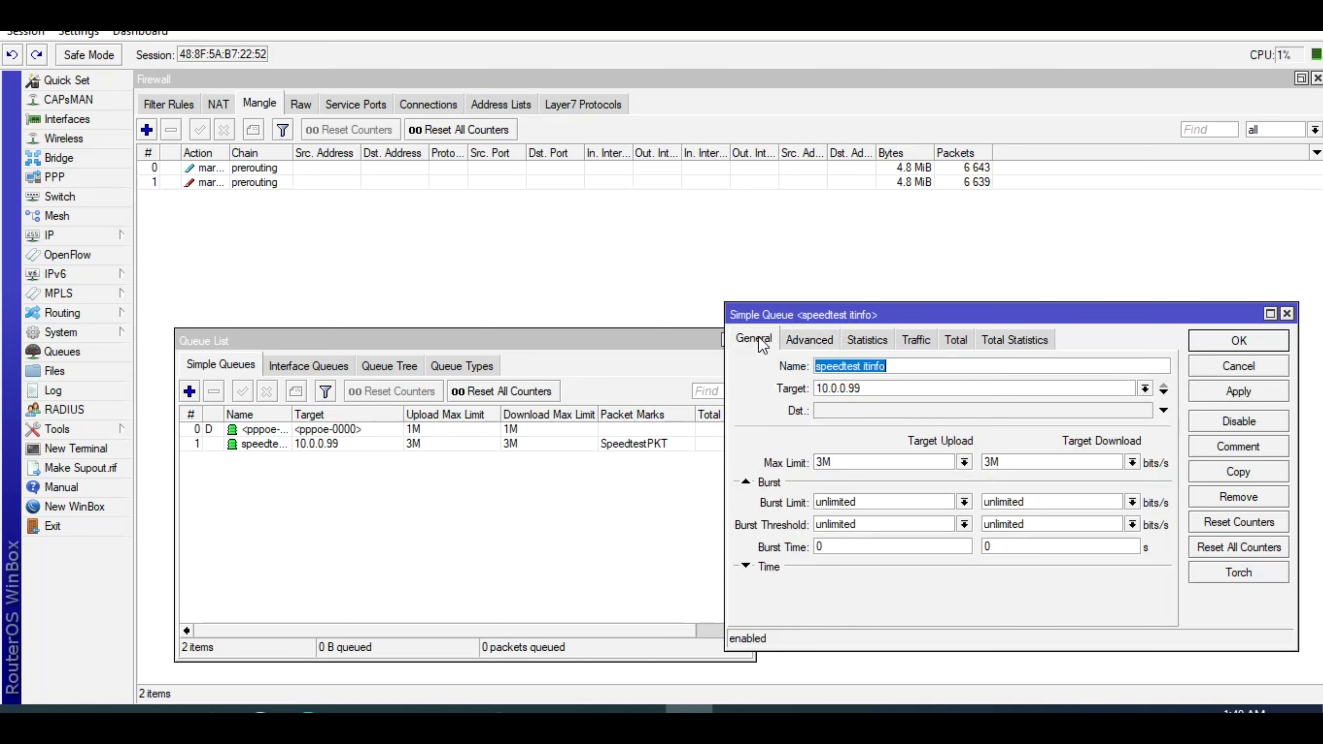
{"action": "left_click", "coordinate": [1205, 344]}
{"action": "left_click_drag", "start_coordinate": [354, 428], "coordinate": [358, 470]}
{"action": "left_click", "coordinate": [355, 487]}
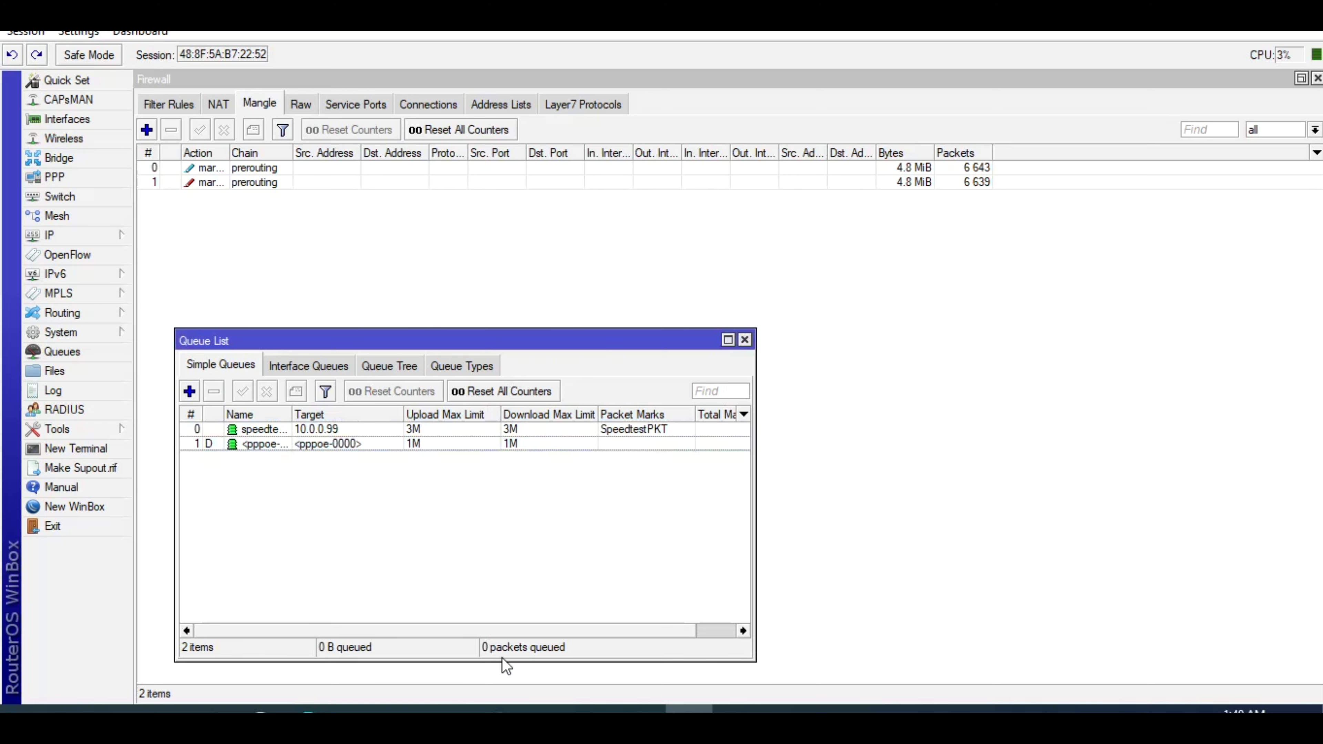
- Switch to Chrome and run the speed test again
{"action": "left_click", "coordinate": [499, 709]}
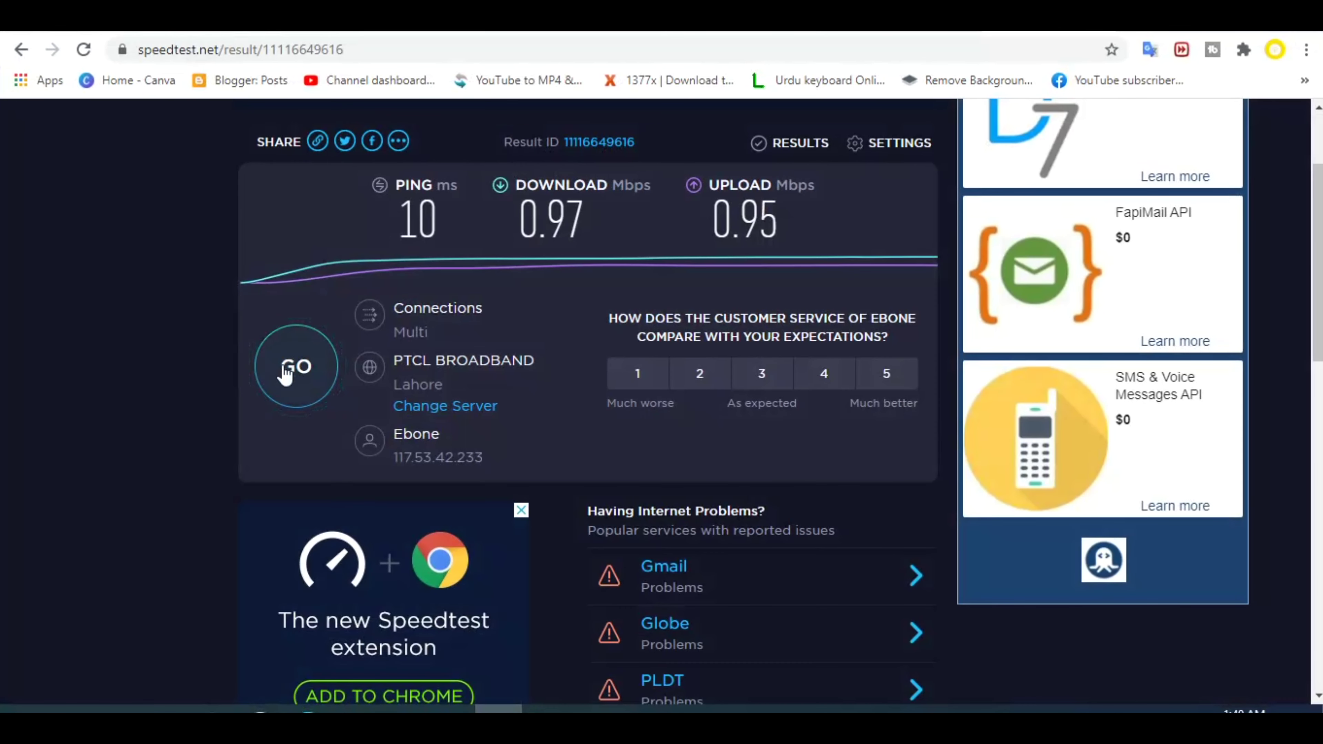
{"action": "left_click", "coordinate": [289, 374]}
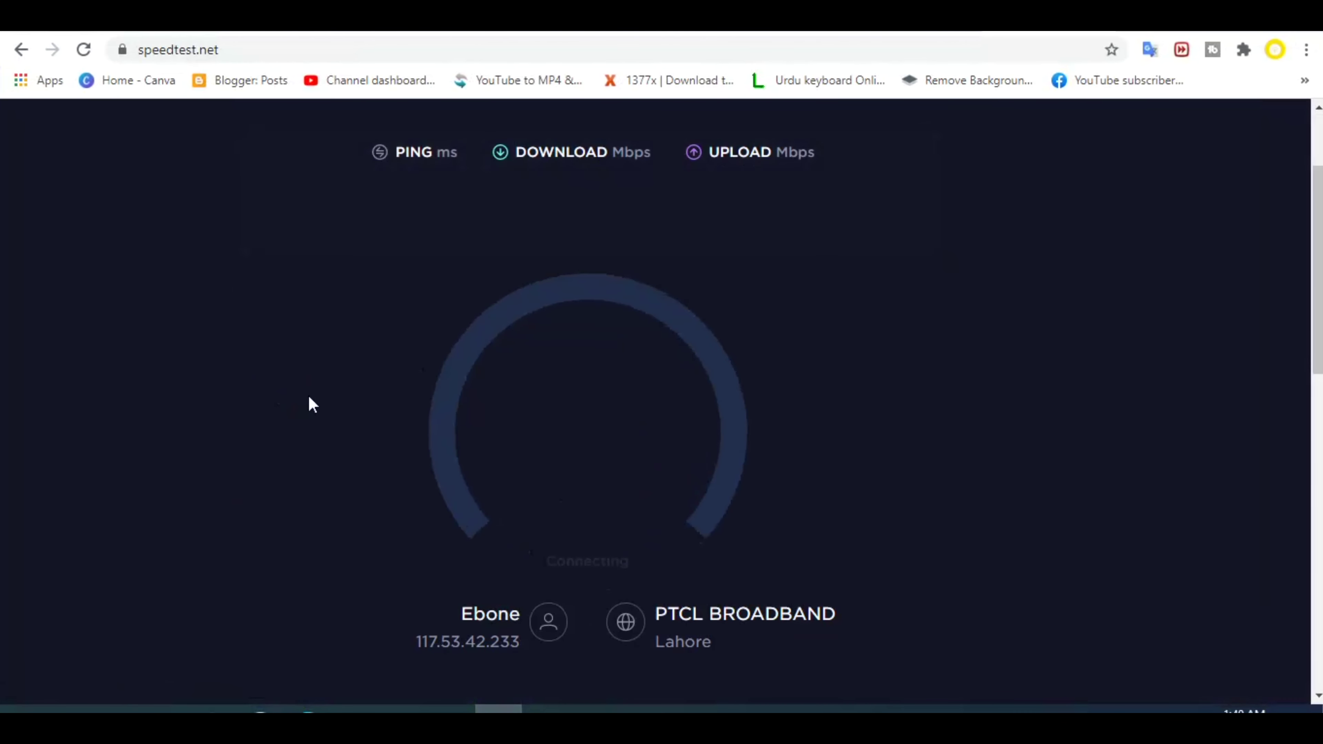
- Switch to WinBox and open the speedtest itinfo and PPPoE queues so both windows can be seen together
{"action": "mouse_move", "coordinate": [499, 708]}
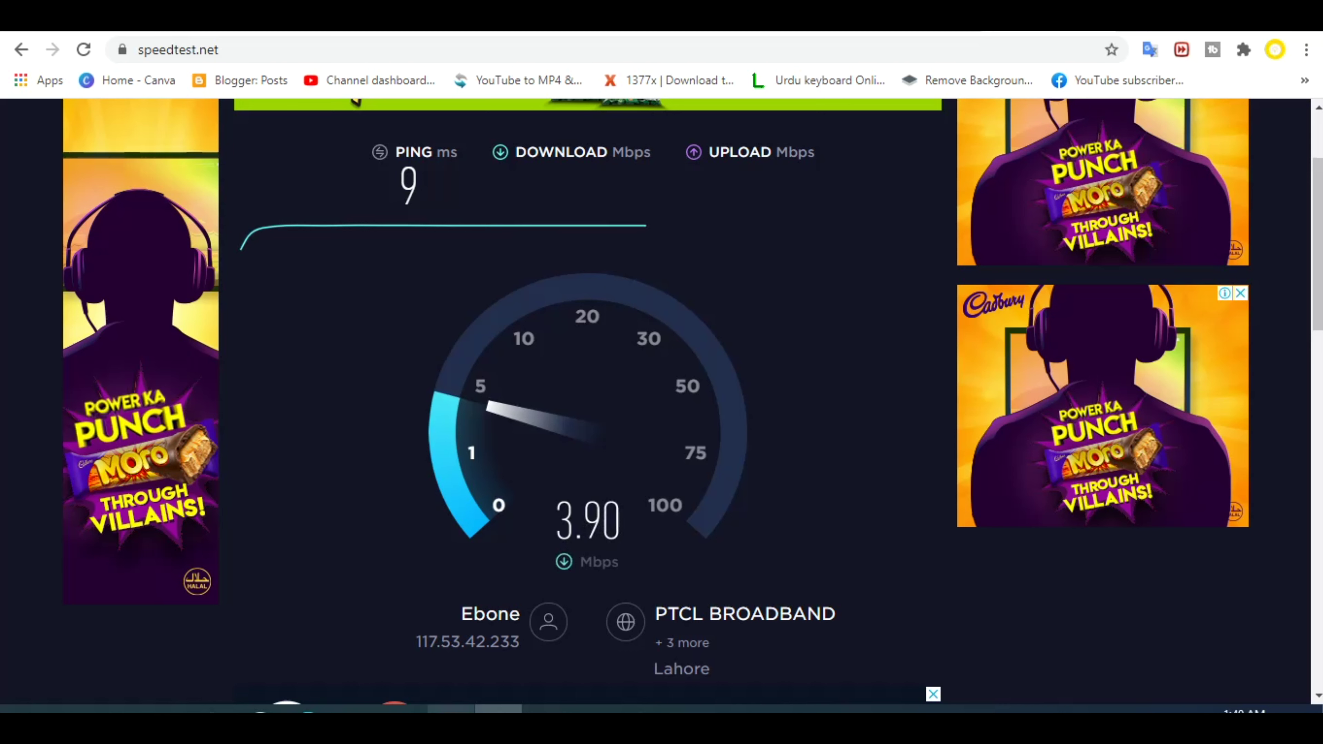
{"action": "key", "text": "alt+Tab"}
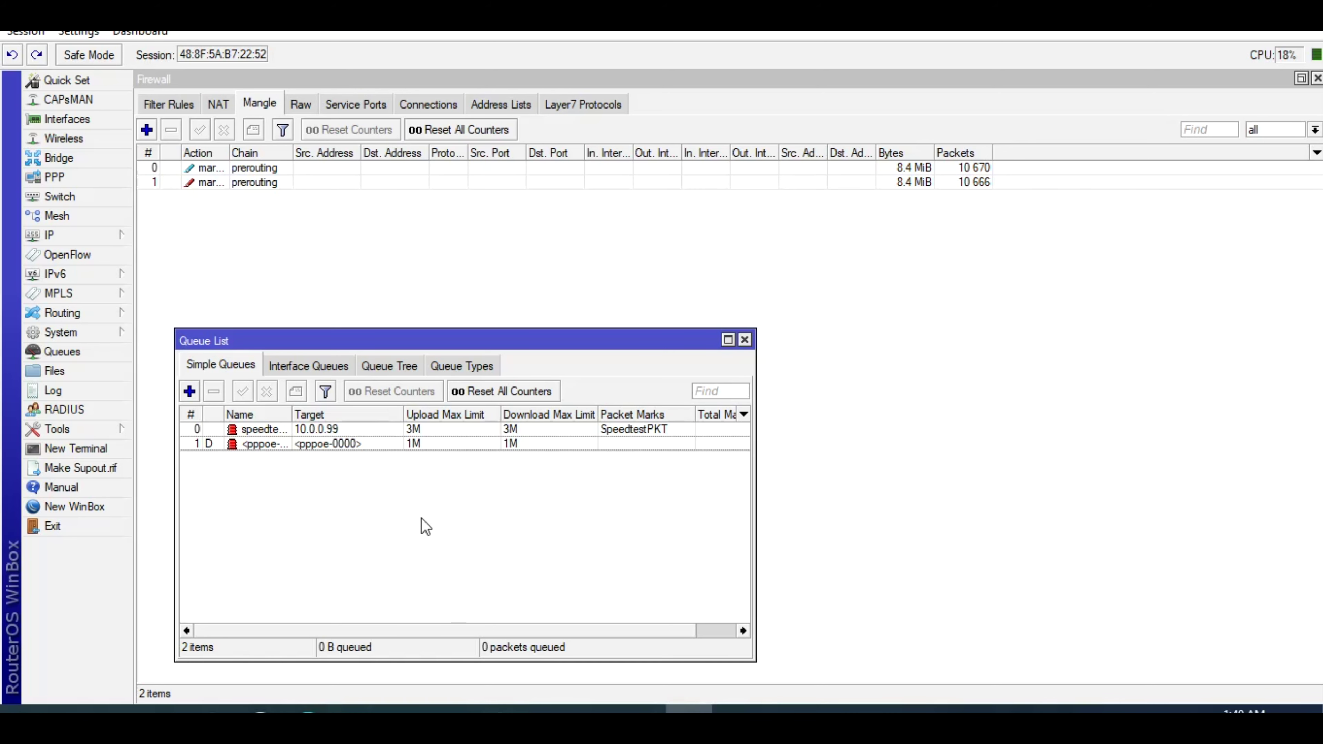
{"action": "double_click", "coordinate": [341, 430]}
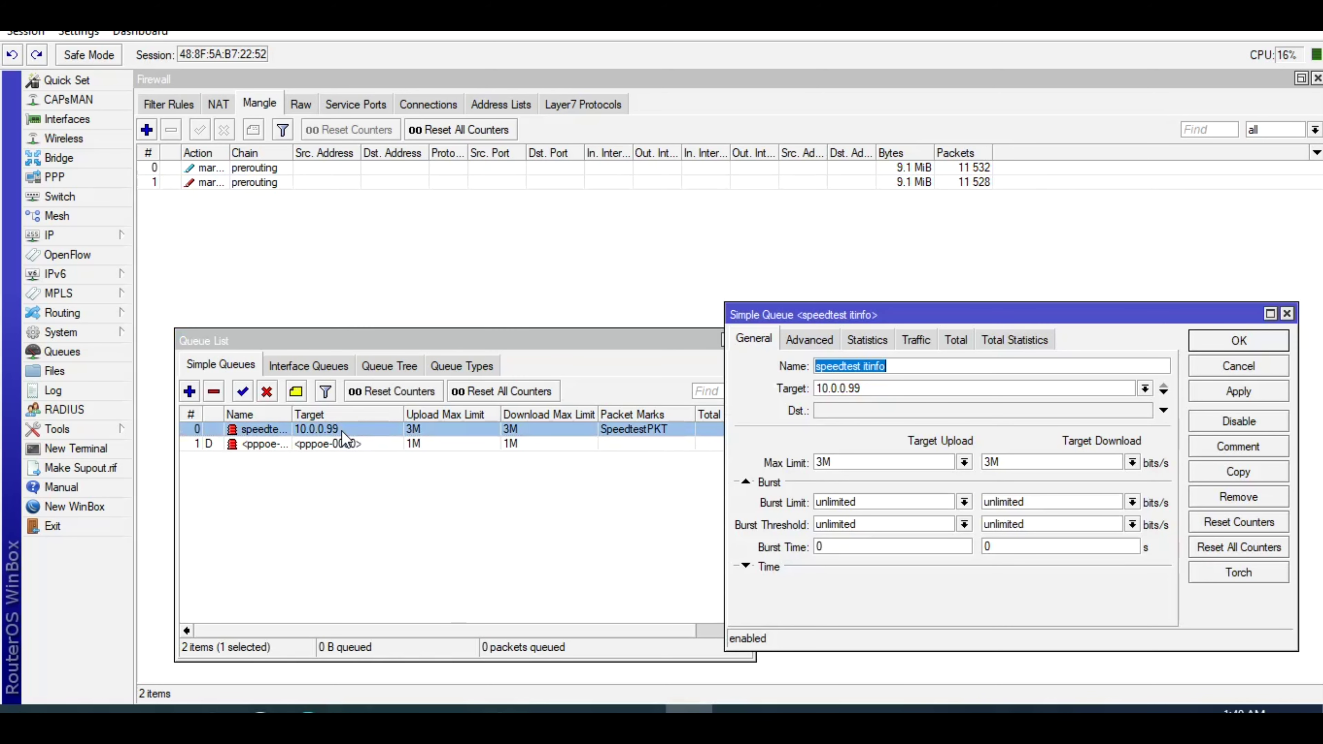
{"action": "left_click", "coordinate": [344, 444]}
{"action": "double_click", "coordinate": [342, 443]}
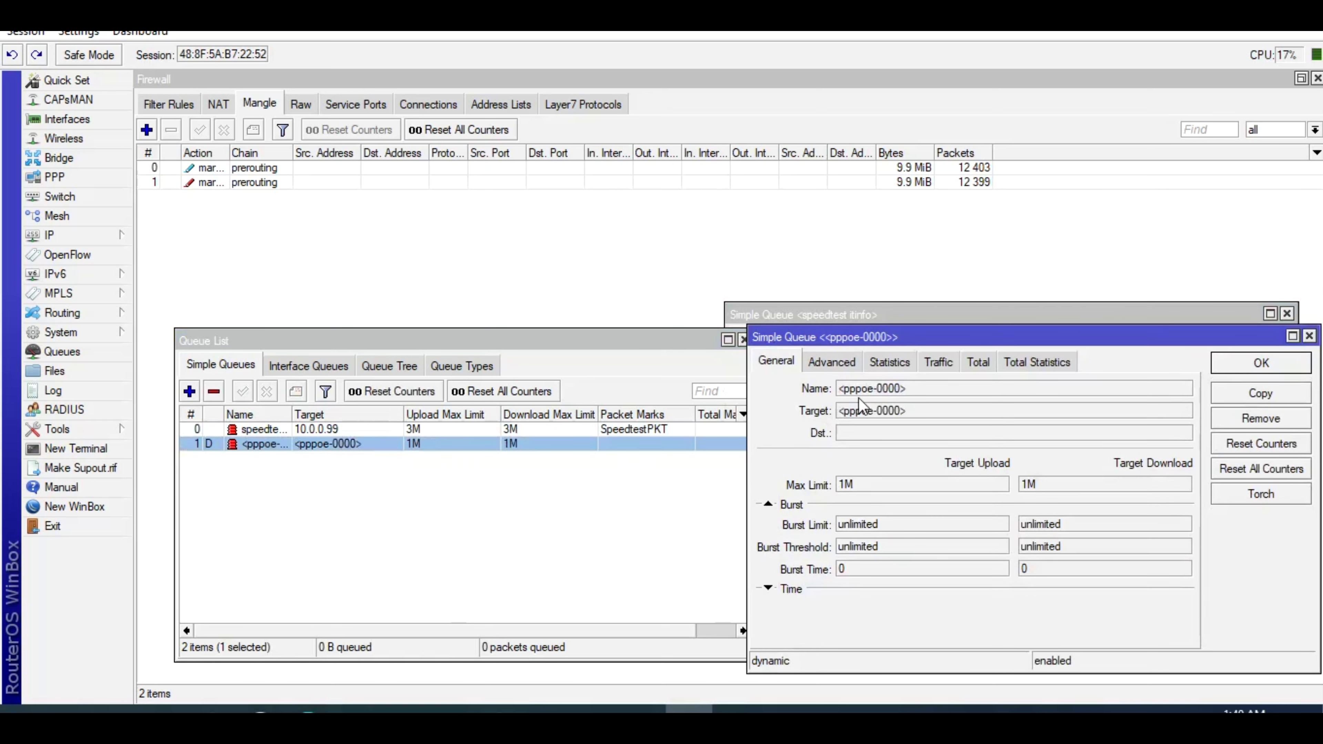
{"action": "left_click_drag", "start_coordinate": [966, 346], "coordinate": [303, 519]}
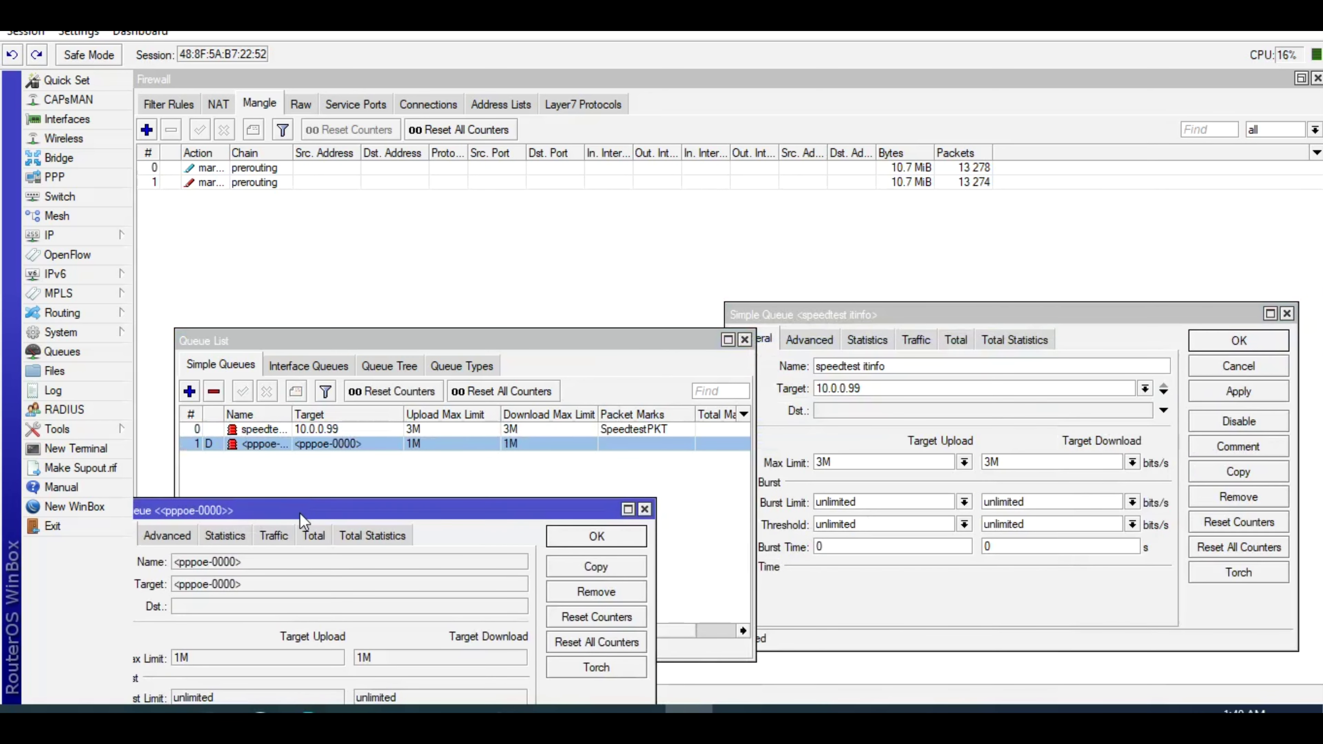
- Show the speedtest itinfo queue's live traffic and compare its upload rate with the speed test running in Chrome
{"action": "left_click", "coordinate": [916, 343]}
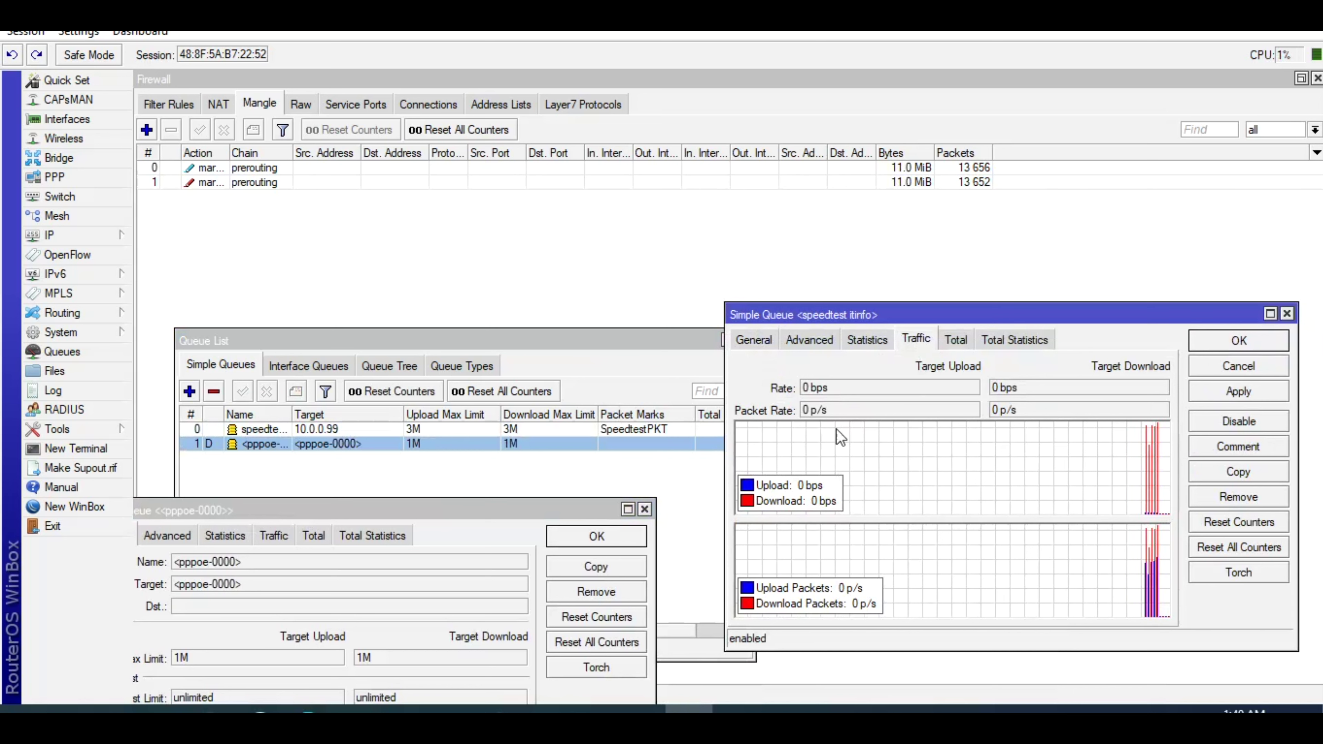
{"action": "left_click_drag", "start_coordinate": [420, 518], "coordinate": [420, 486]}
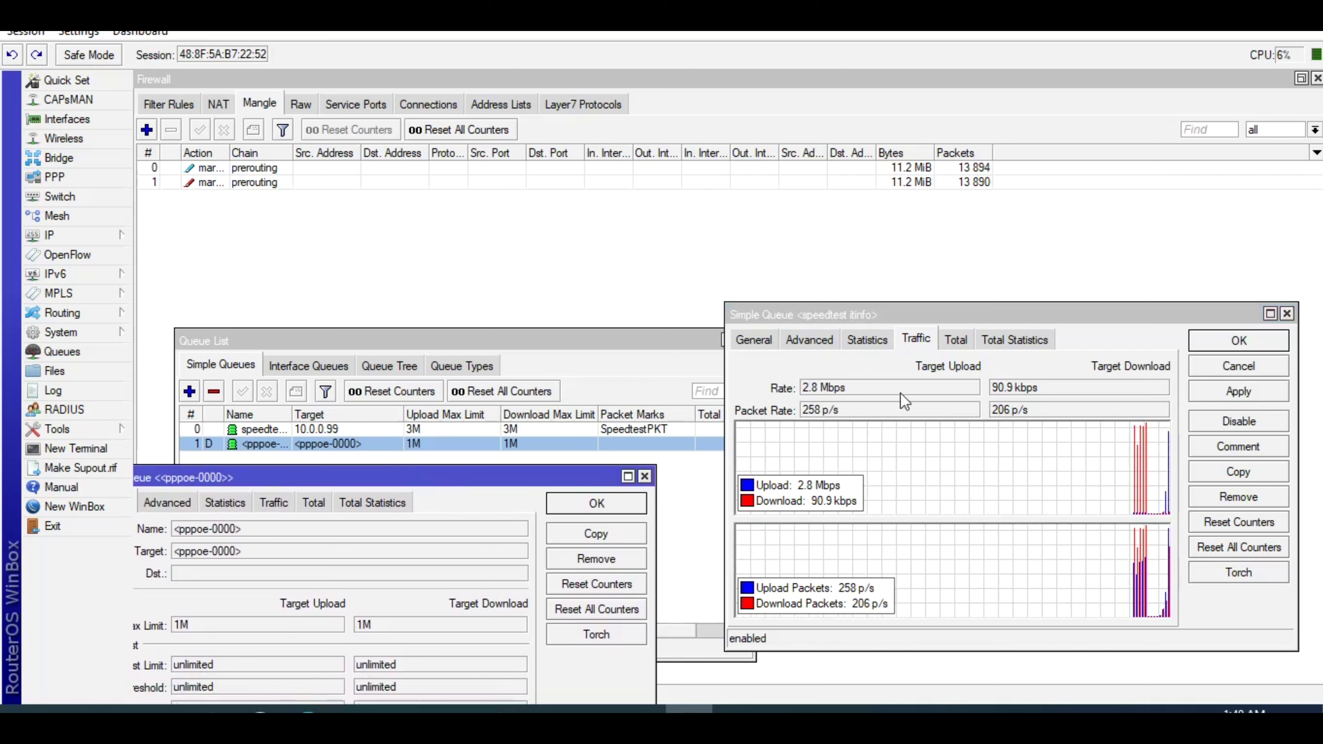
{"action": "left_click", "coordinate": [830, 395]}
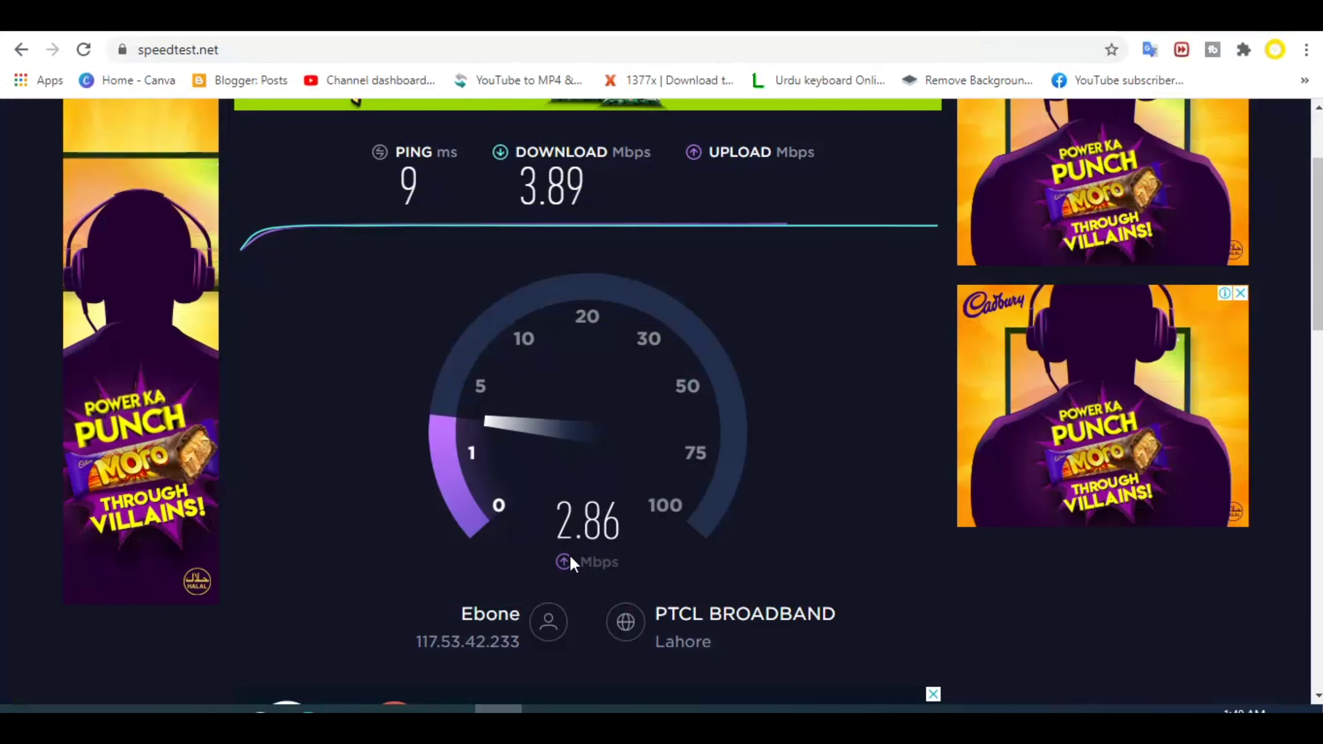
{"action": "left_click", "coordinate": [524, 708]}
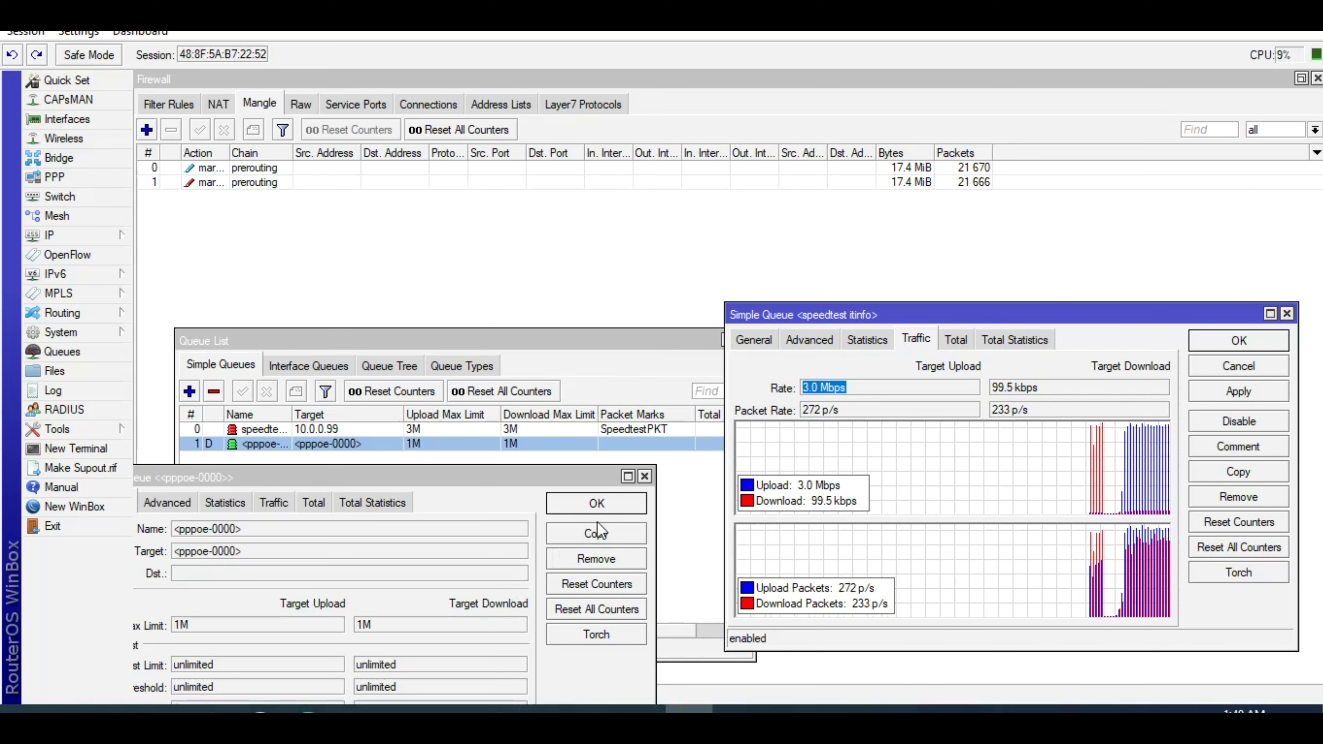
- Close the PPPoE queue's window and compare the two queues' upload limits in the queue list
{"action": "left_click", "coordinate": [644, 482]}
{"action": "left_click", "coordinate": [645, 477]}
{"action": "left_click", "coordinate": [577, 501]}
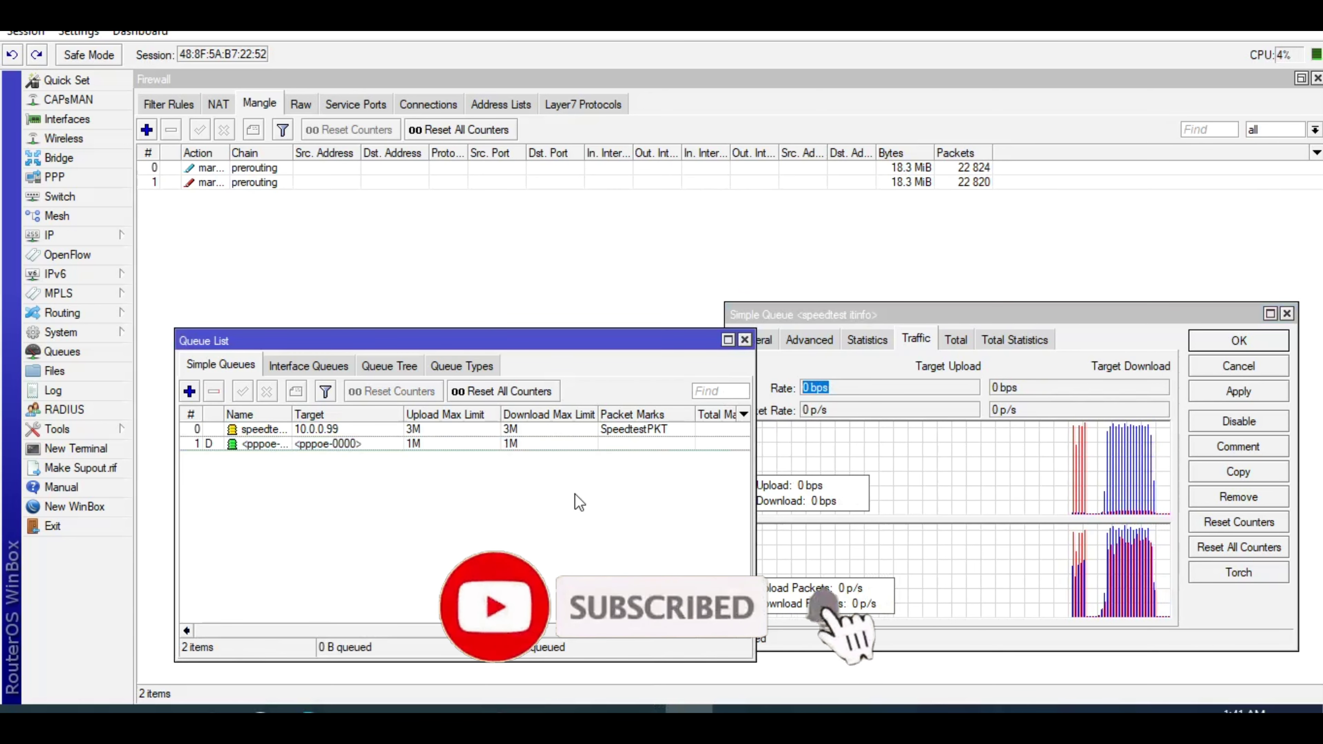
{"action": "left_click", "coordinate": [421, 444]}
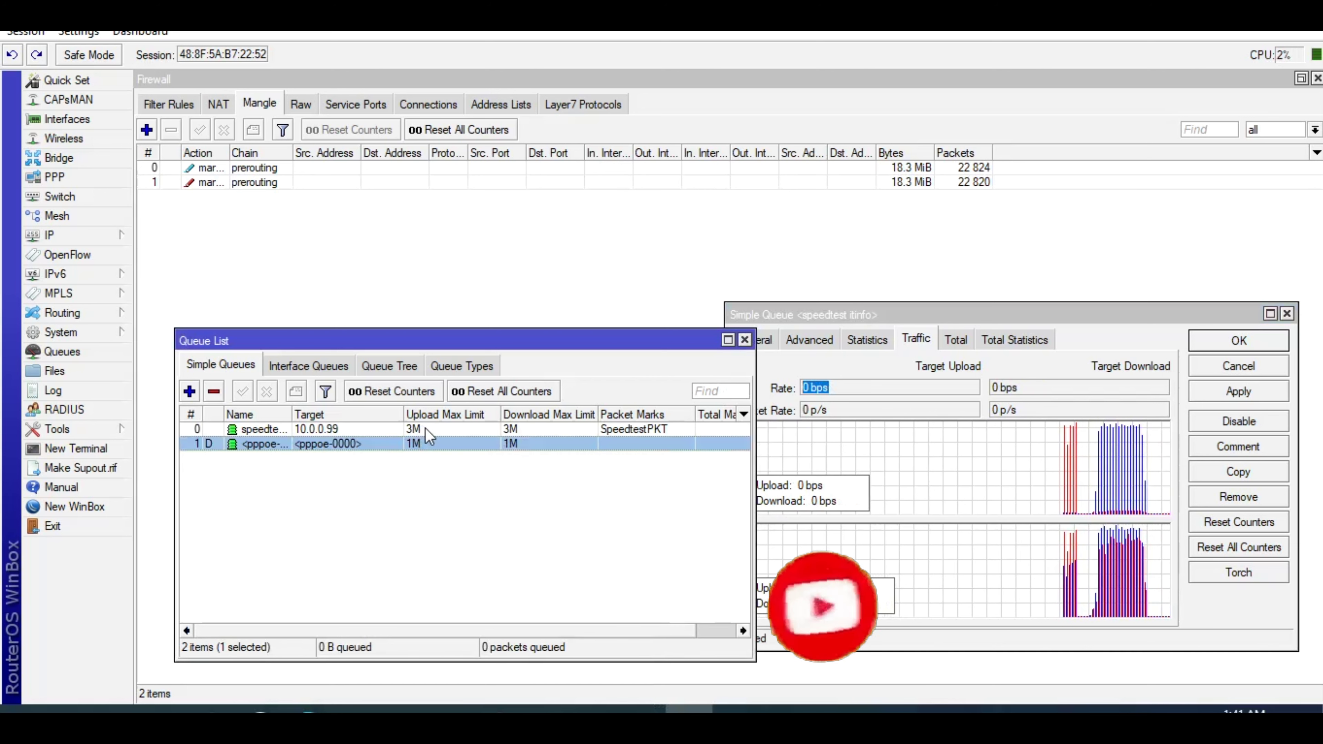
{"action": "left_click", "coordinate": [425, 428]}
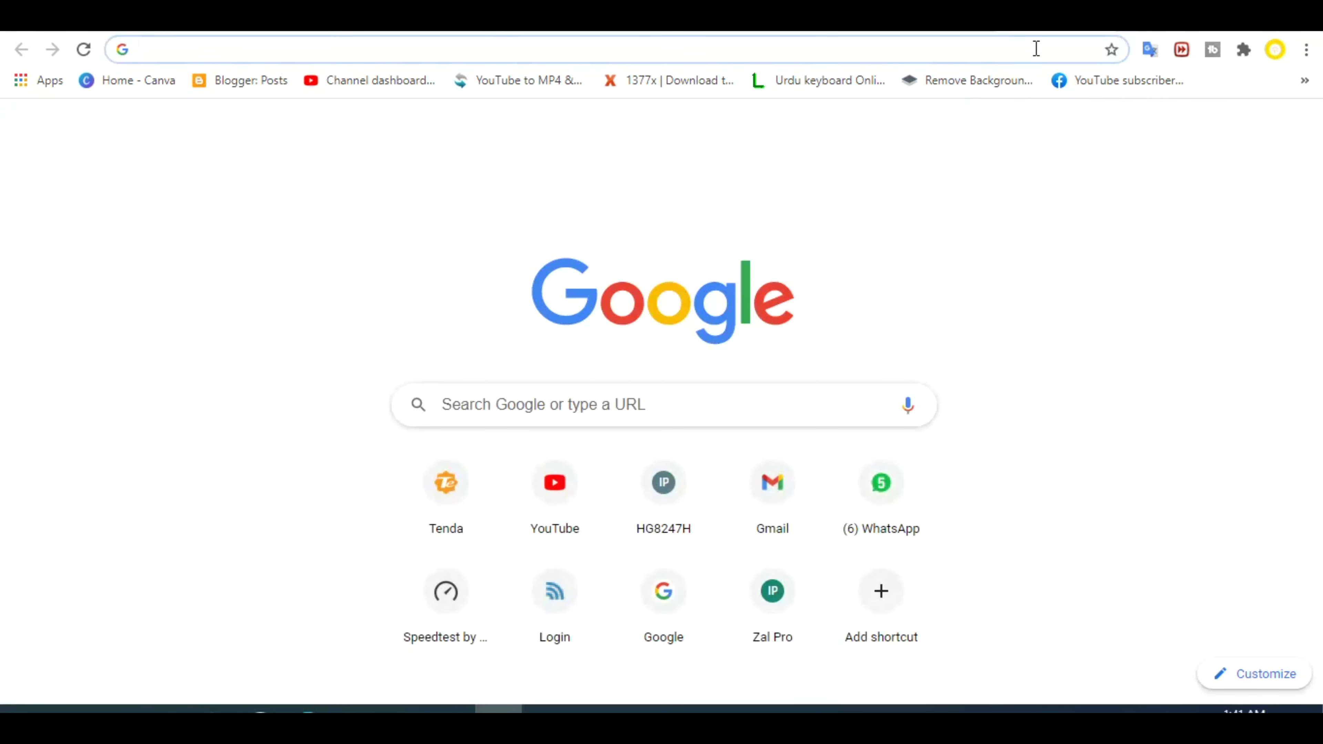
- Open YouTube in Chrome, search for "movi" and open the 2021 South New Released Full Hindi Dubbed Movie video
{"action": "left_click", "coordinate": [1035, 48]}
{"action": "type", "text": "yo"}
{"action": "key", "text": "Return"}
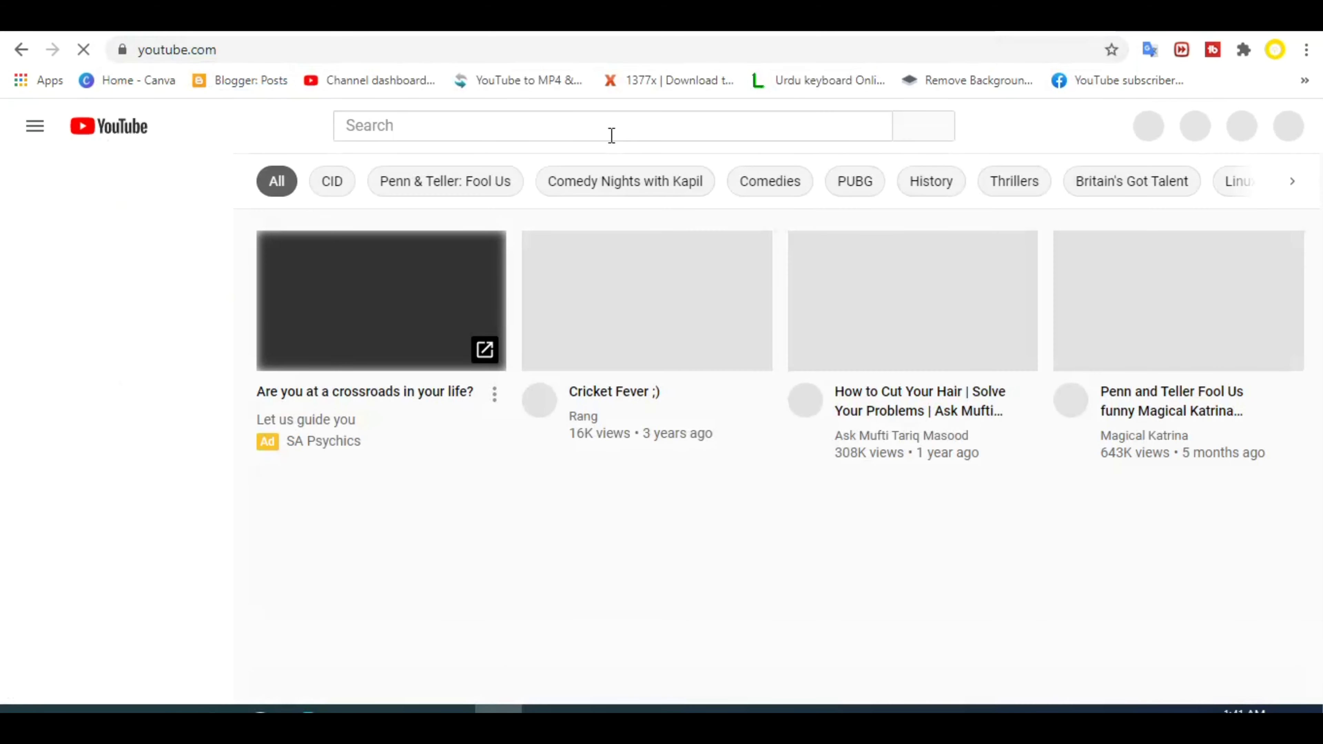
{"action": "left_click", "coordinate": [611, 135]}
{"action": "type", "text": "movi"}
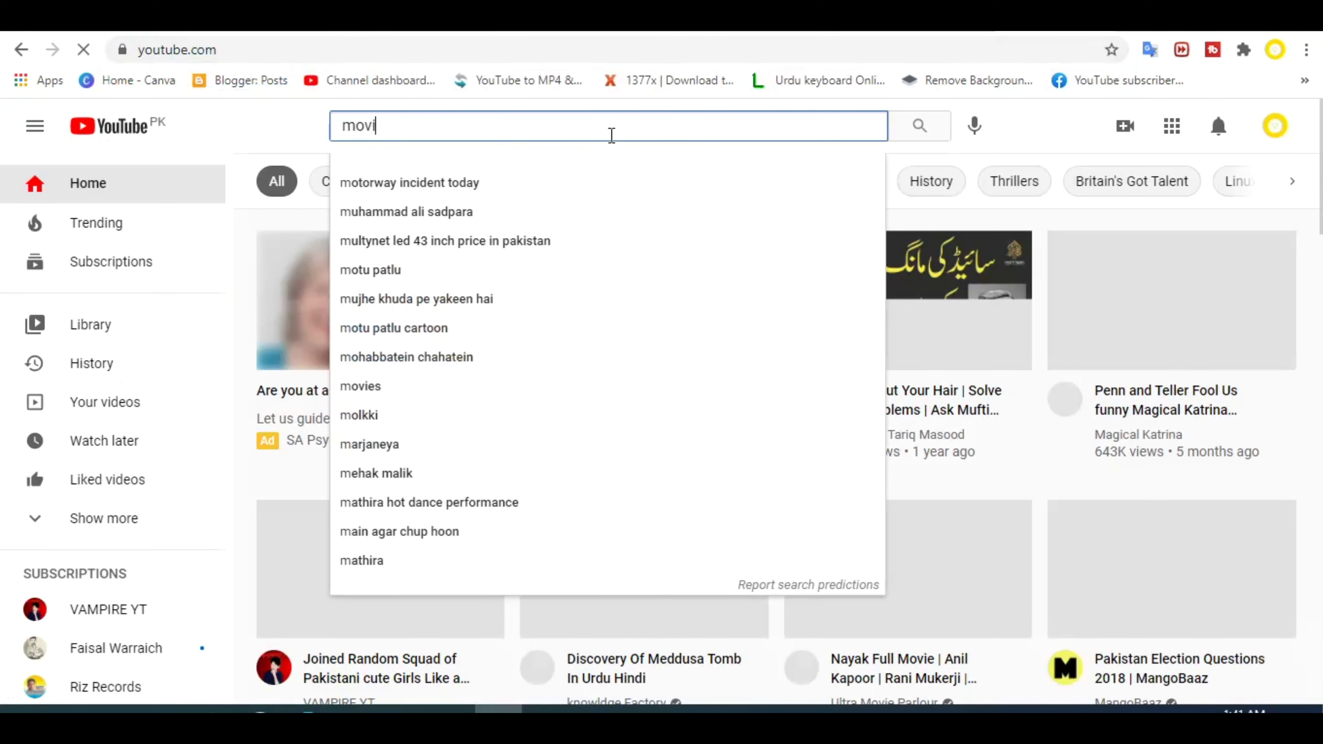
{"action": "key", "text": "Return"}
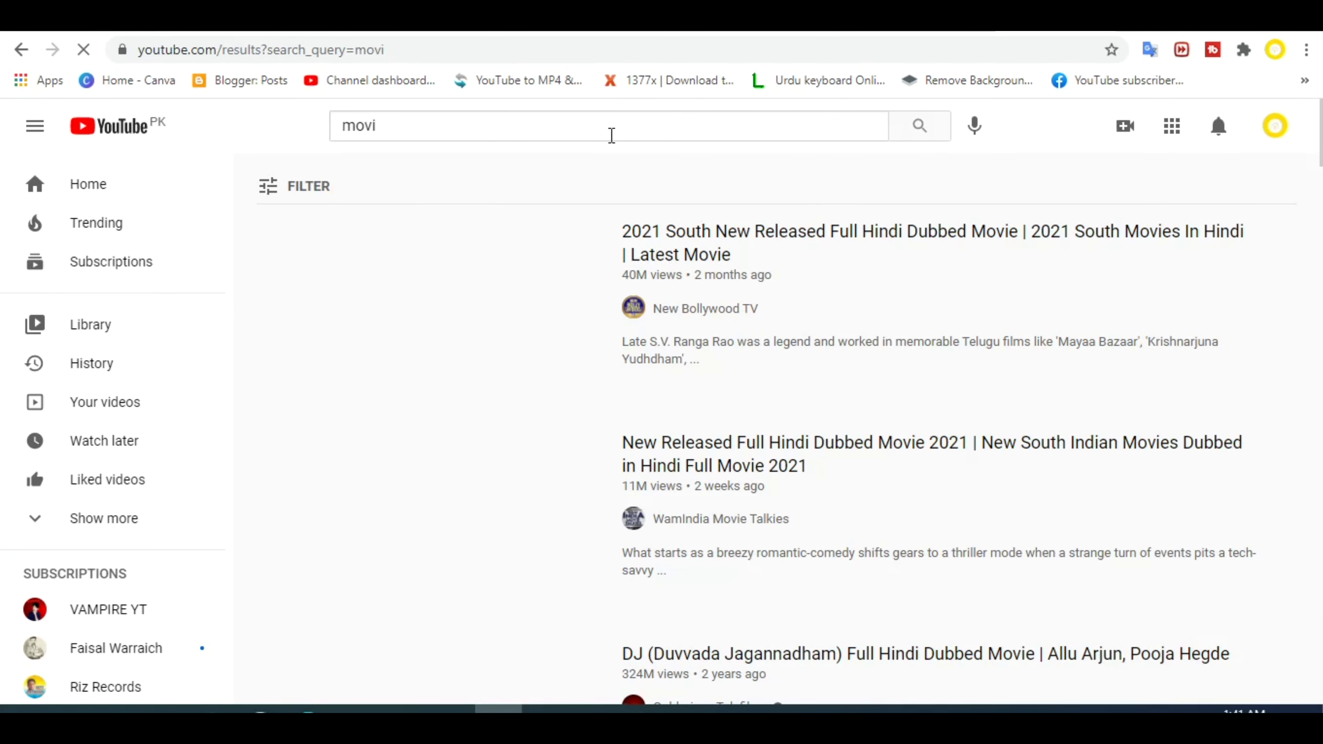
{"action": "left_click", "coordinate": [411, 301]}
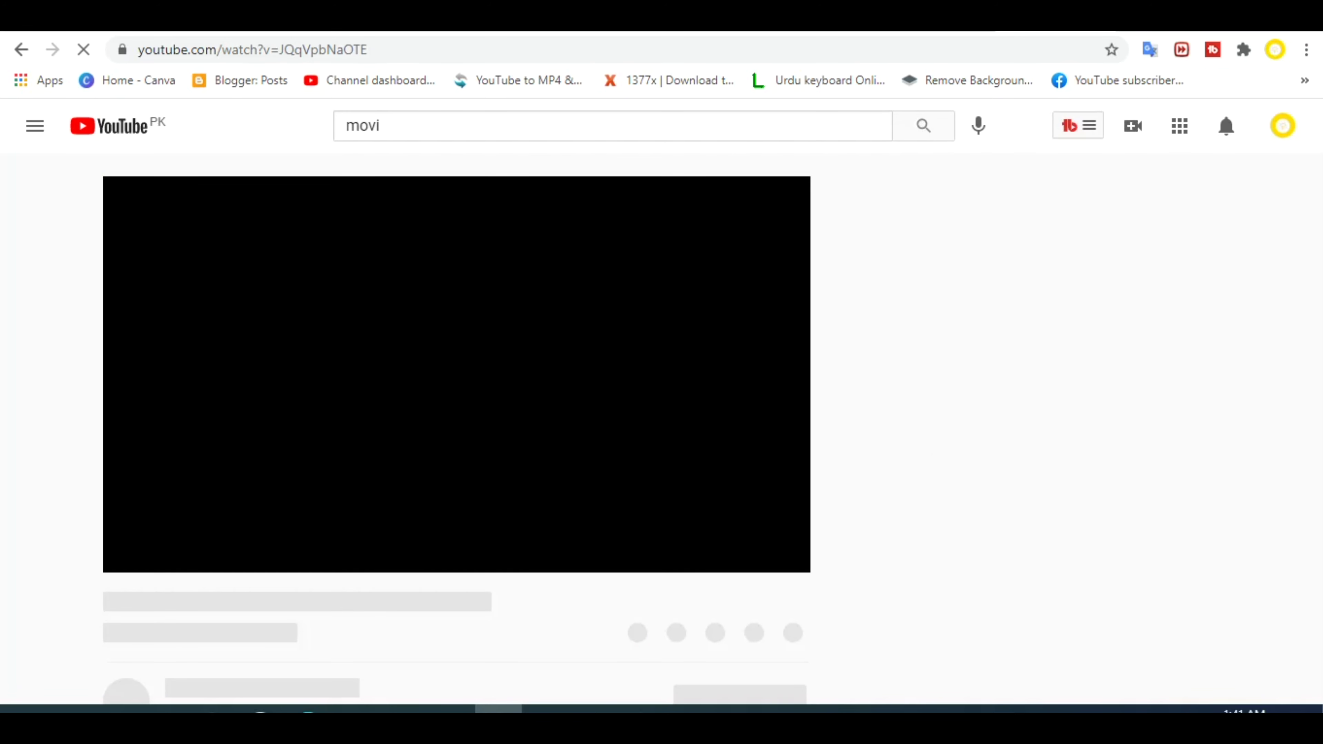
- Check the queue list in WinBox while the movie loads, and mute the video back in Chrome
{"action": "key", "text": "alt+Tab"}
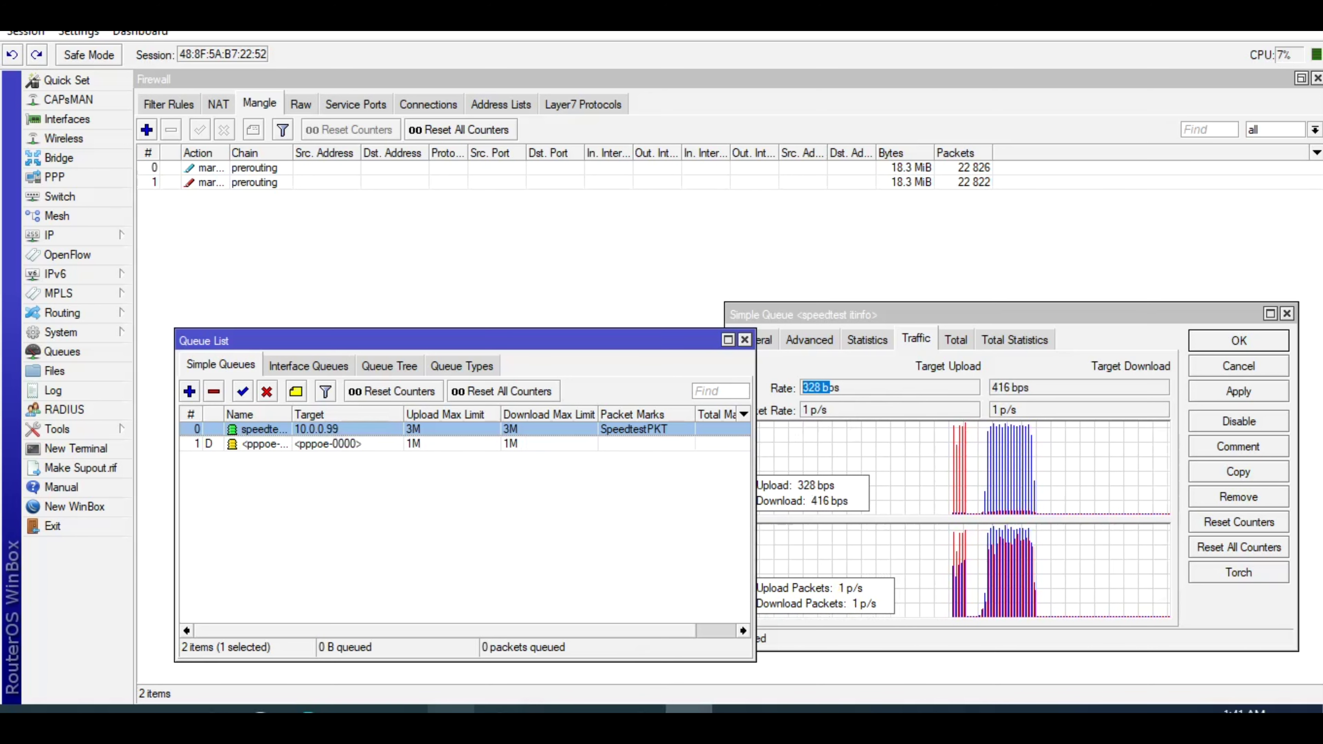
{"action": "key", "text": "alt+Tab"}
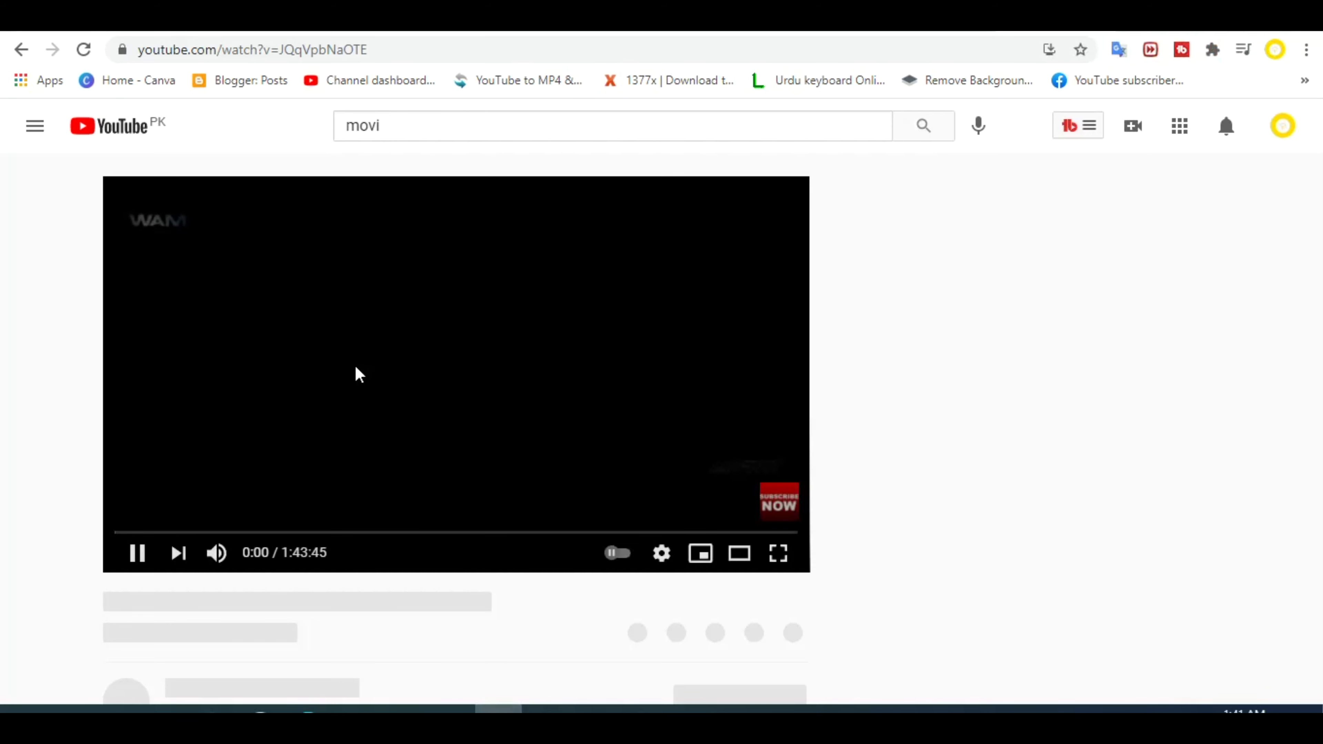
{"action": "left_click", "coordinate": [216, 553]}
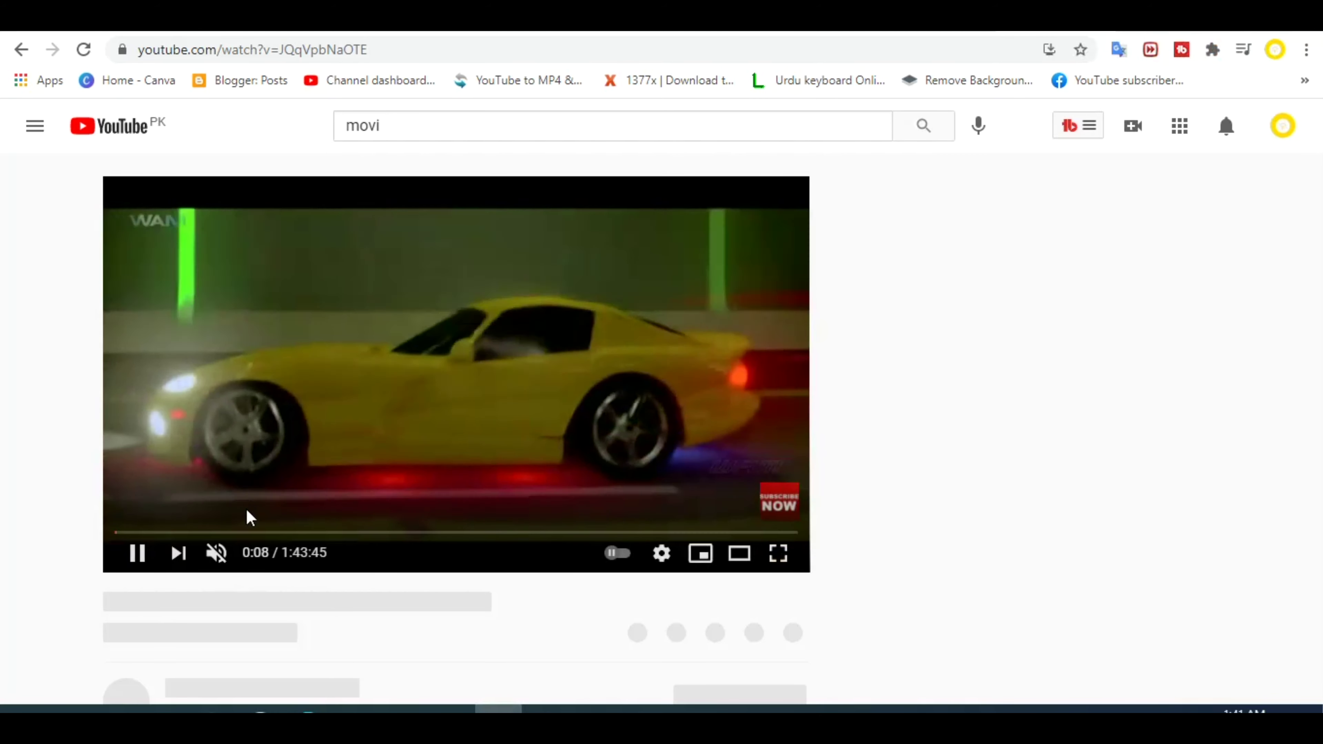
{"action": "left_click", "coordinate": [370, 398]}
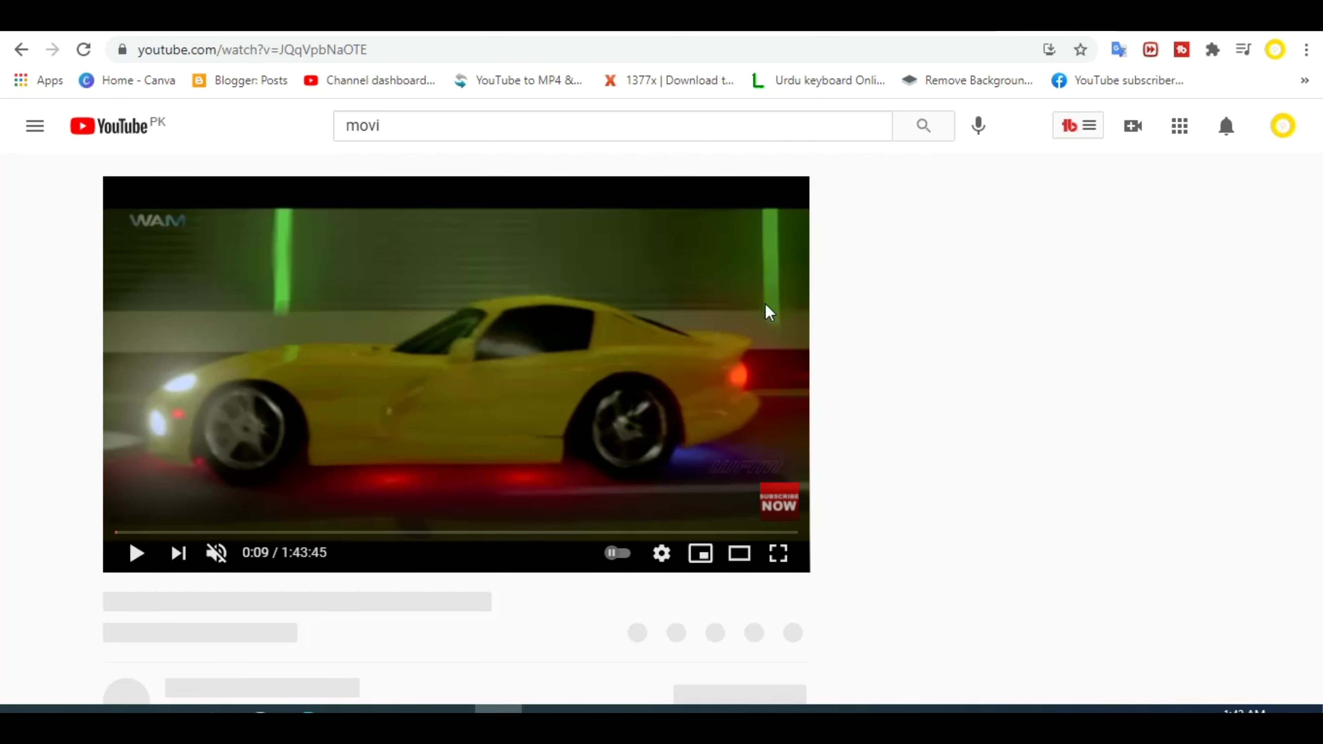
{"action": "left_click", "coordinate": [489, 407]}
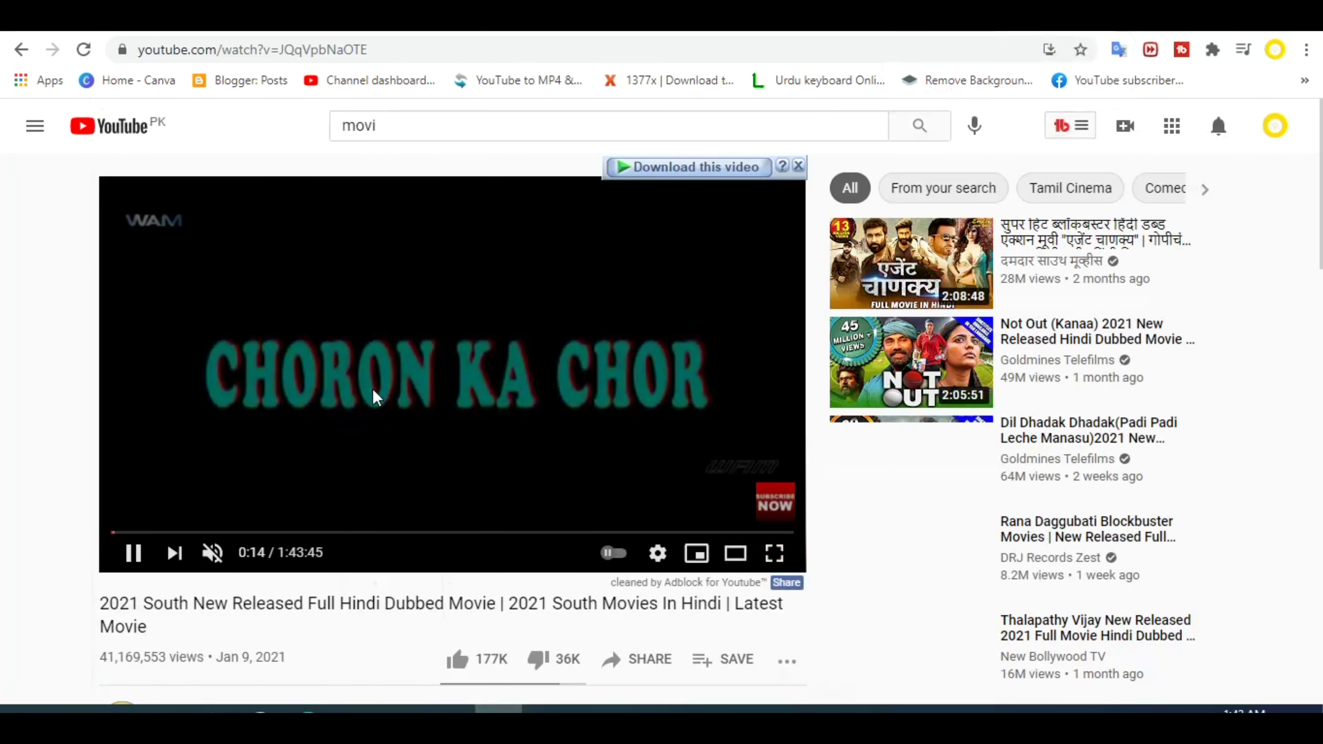
- Pause the movie and start downloading its 480p MP4 version
{"action": "left_click", "coordinate": [377, 397]}
{"action": "left_click", "coordinate": [704, 169]}
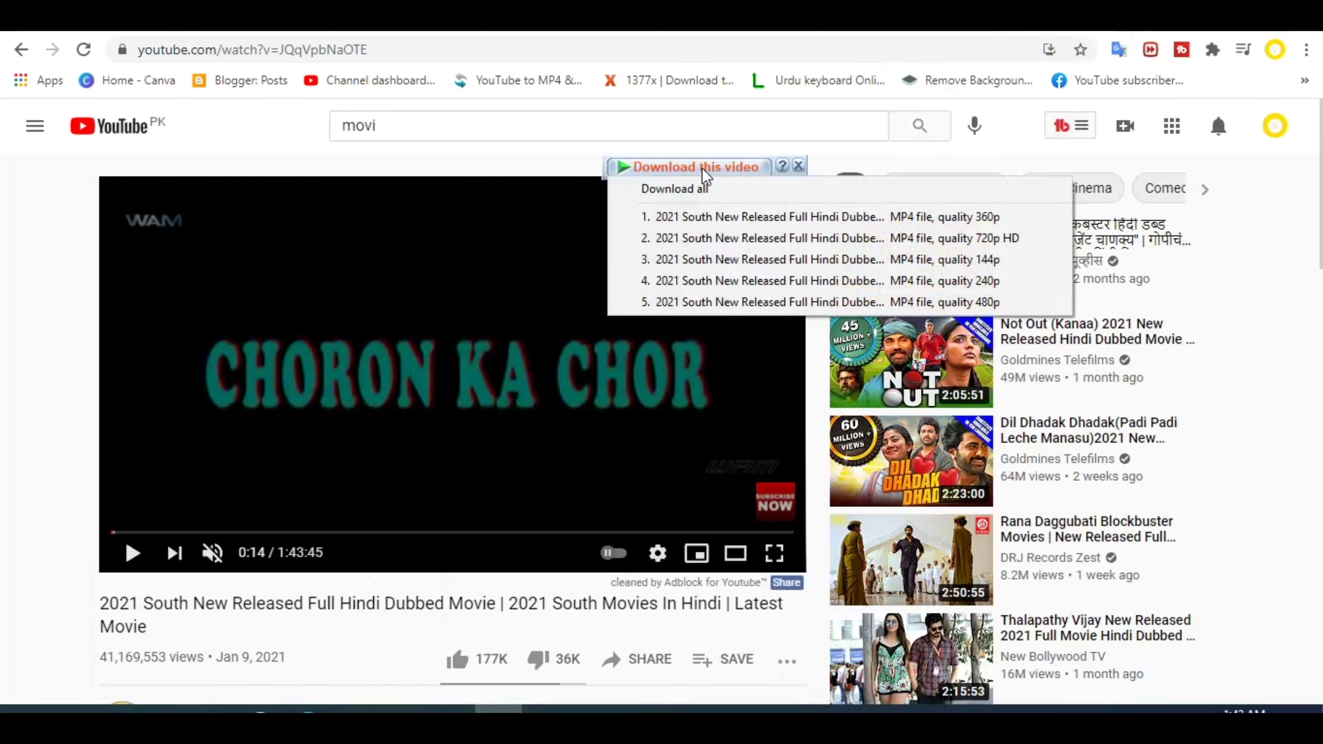
{"action": "left_click", "coordinate": [748, 305]}
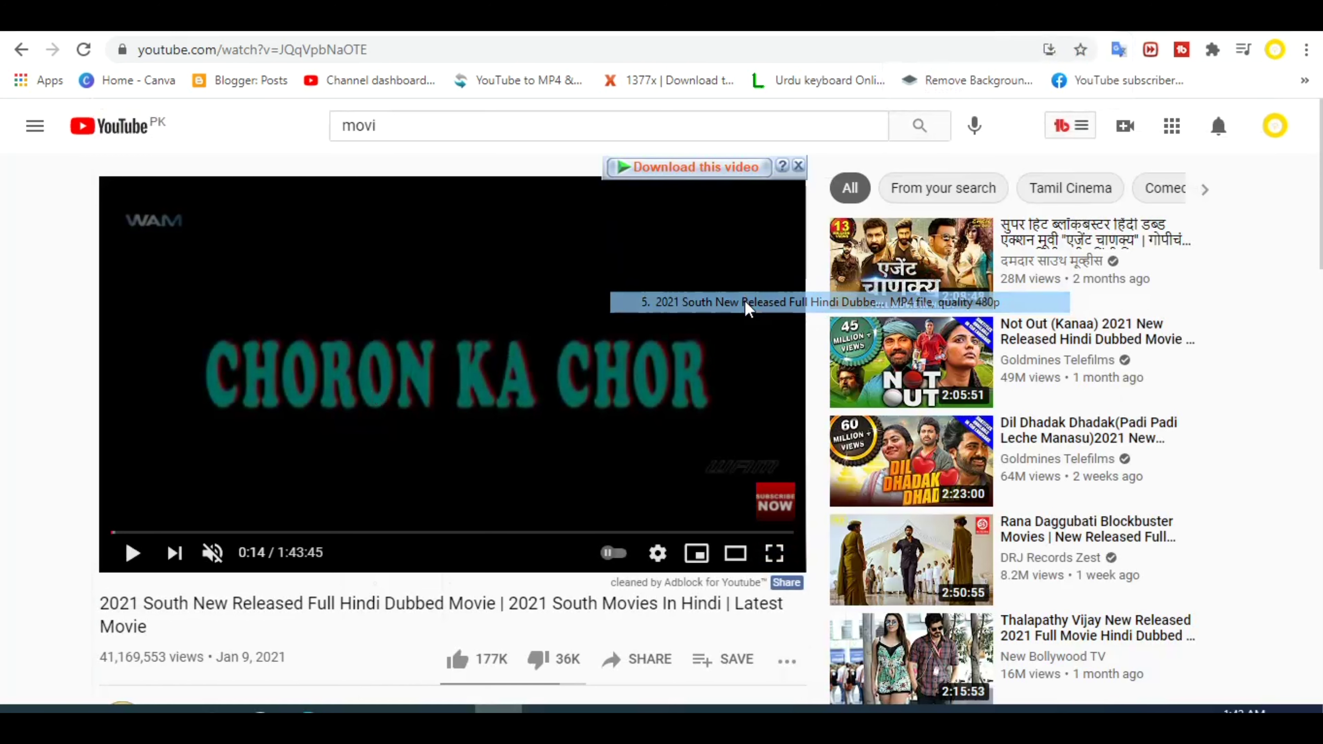
{"action": "left_click", "coordinate": [677, 450]}
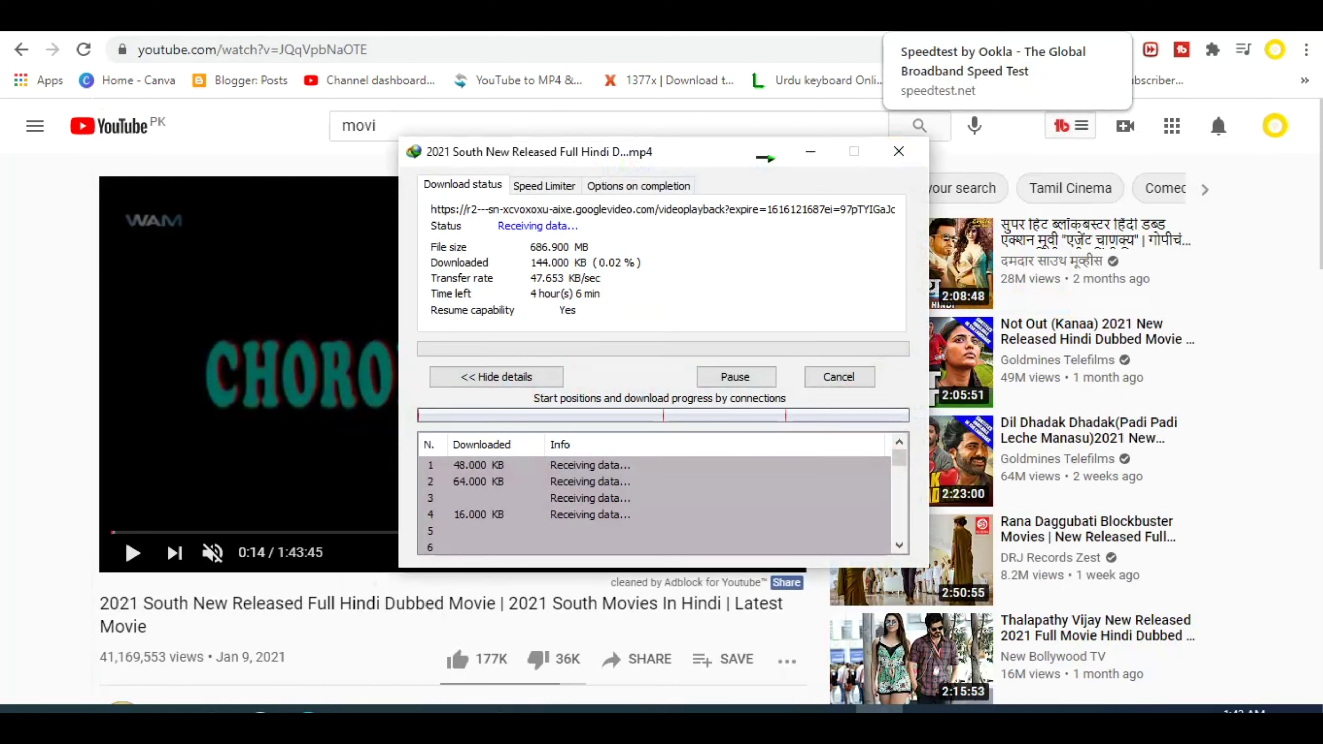
- Bring up the Speedtest page, and examine the PPPoE and speedtest queues in WinBox while the download runs
{"action": "left_click", "coordinate": [938, 15]}
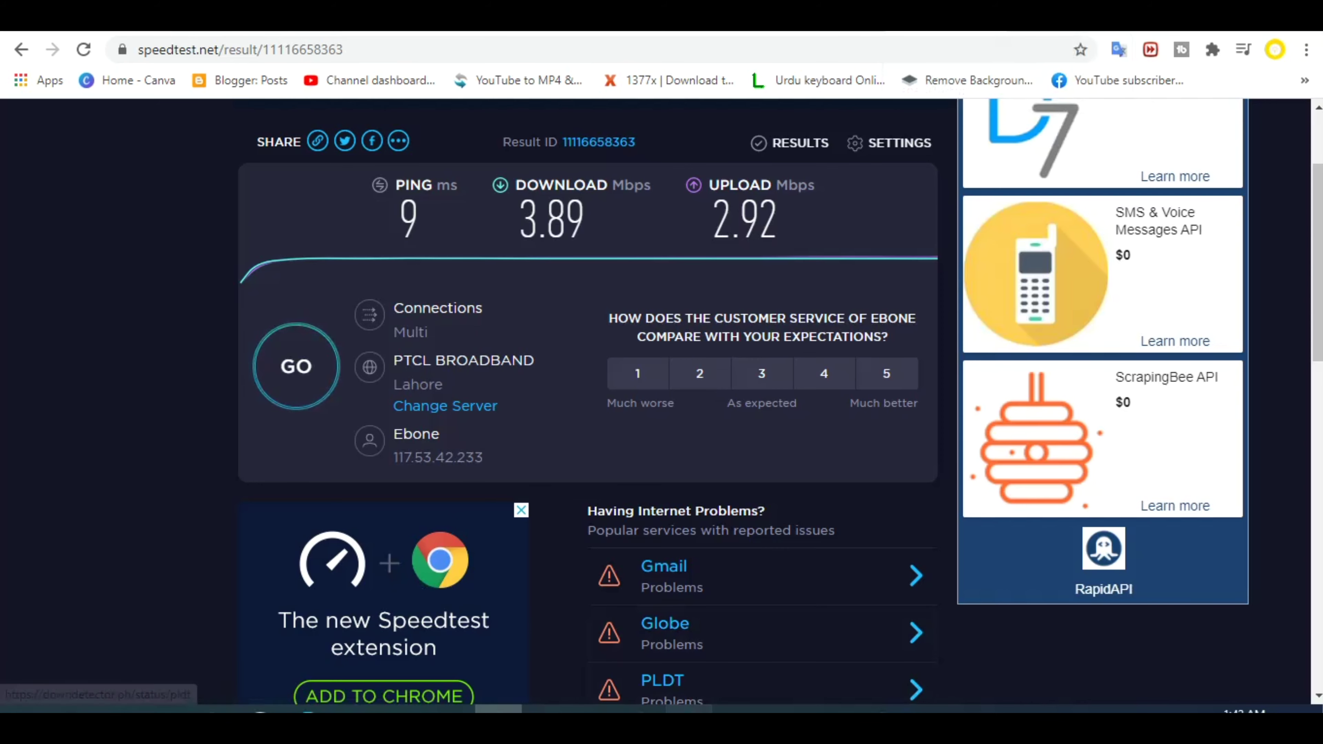
{"action": "key", "text": "alt+Tab"}
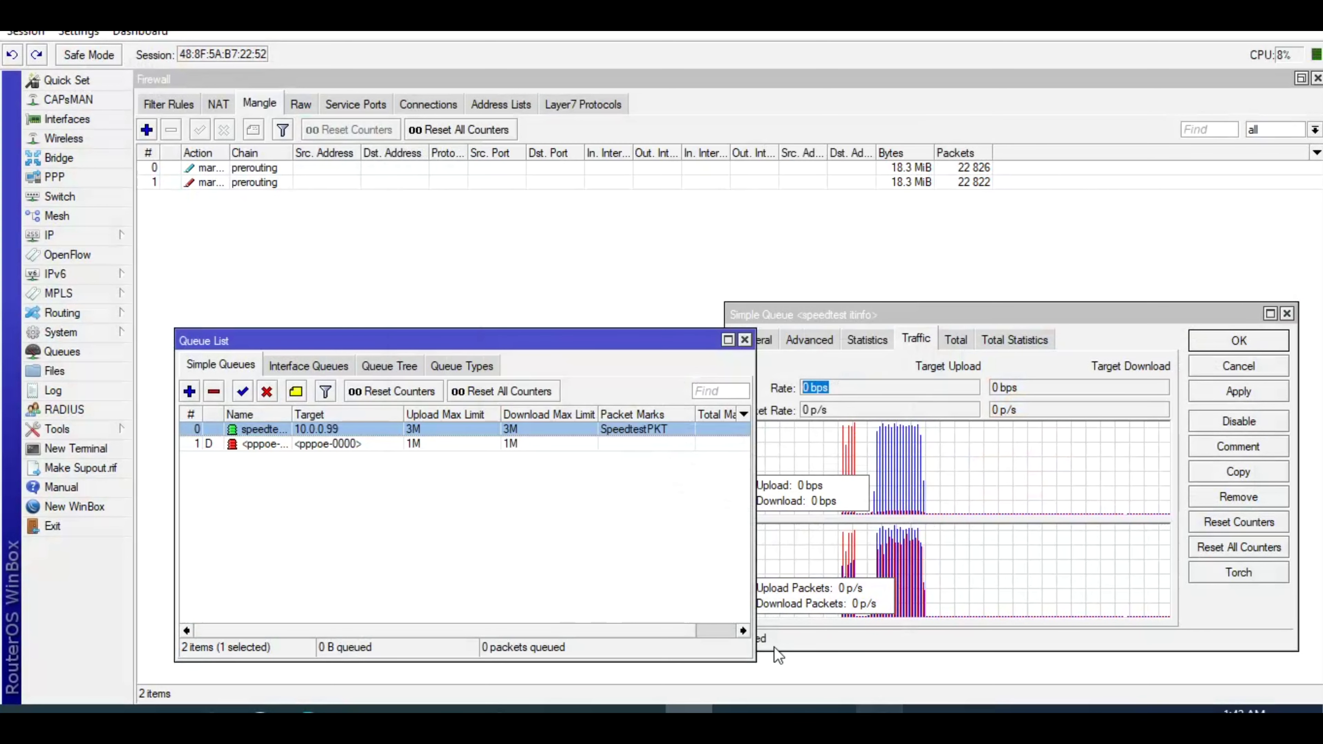
{"action": "left_click", "coordinate": [383, 448]}
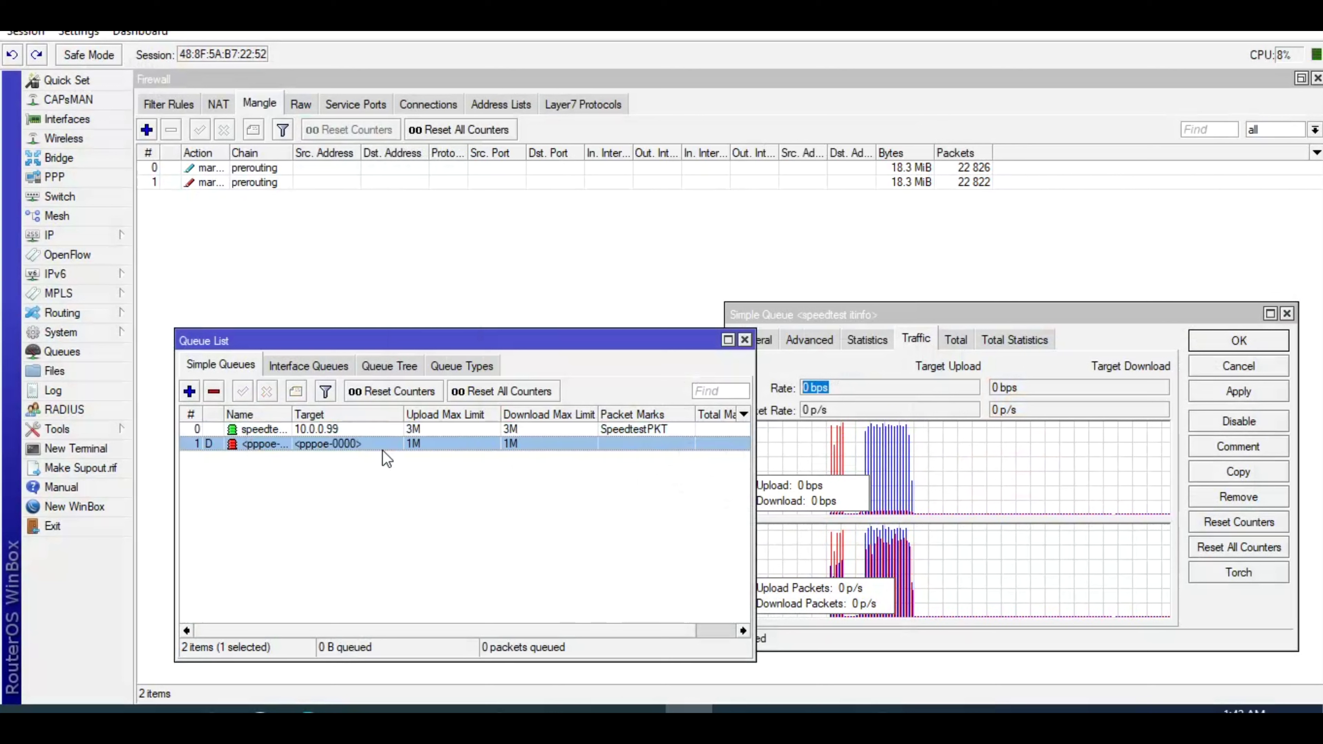
{"action": "left_click", "coordinate": [358, 428]}
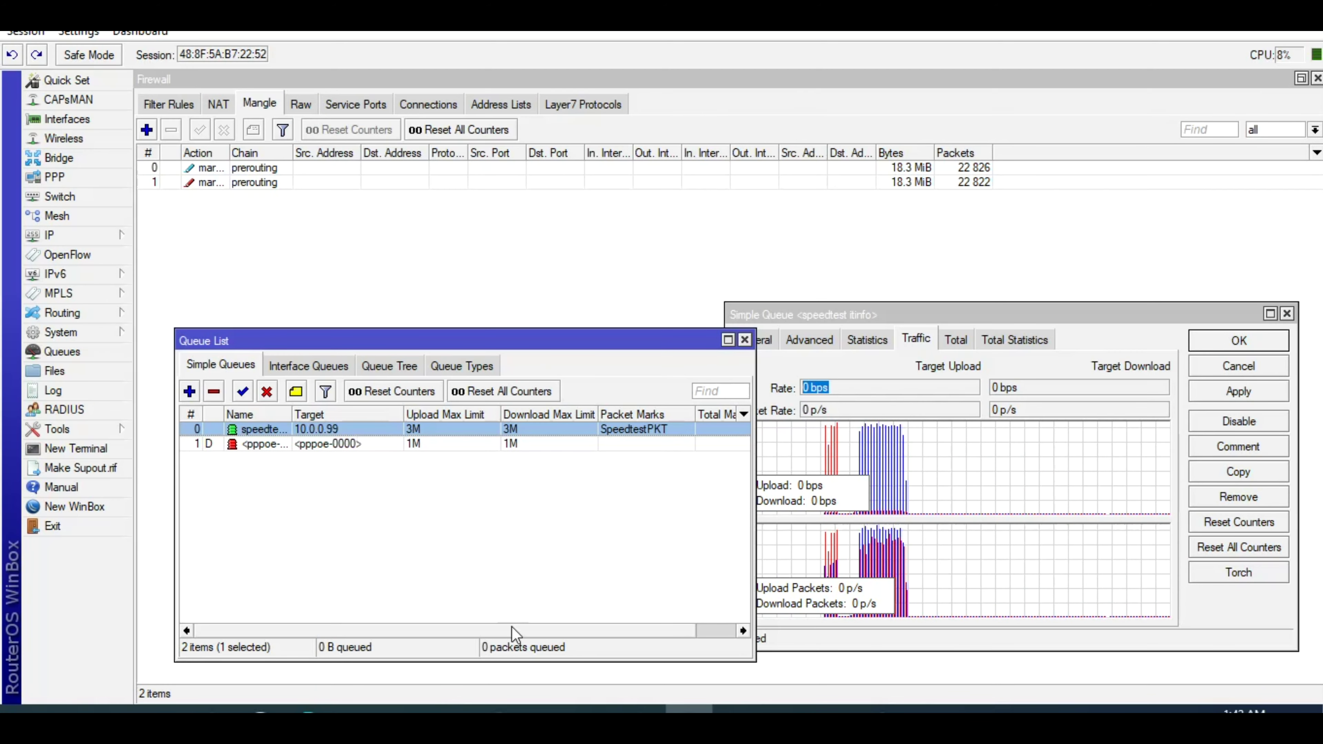
- Run the speed test in Chrome during the download, and check the speedtest itinfo queue's download rate in WinBox
{"action": "key", "text": "alt+Tab"}
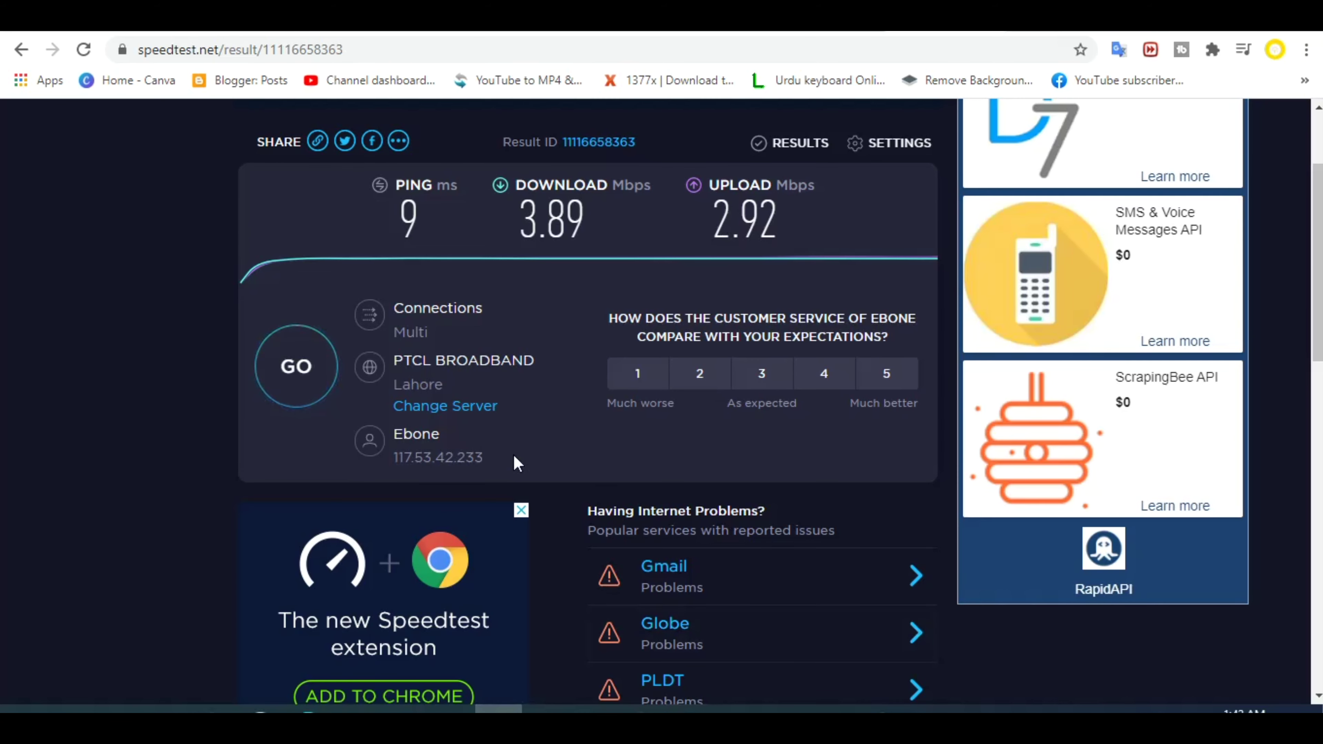
{"action": "left_click", "coordinate": [307, 382]}
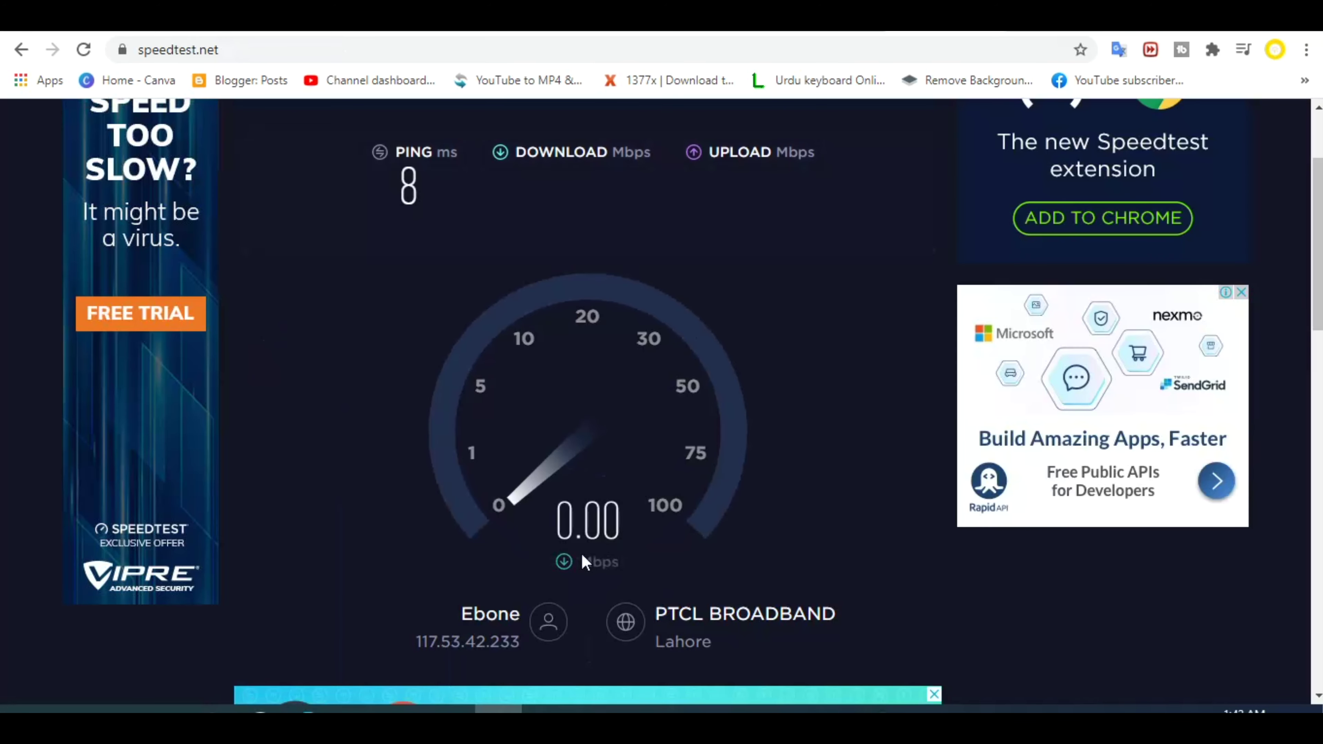
{"action": "mouse_move", "coordinate": [497, 710]}
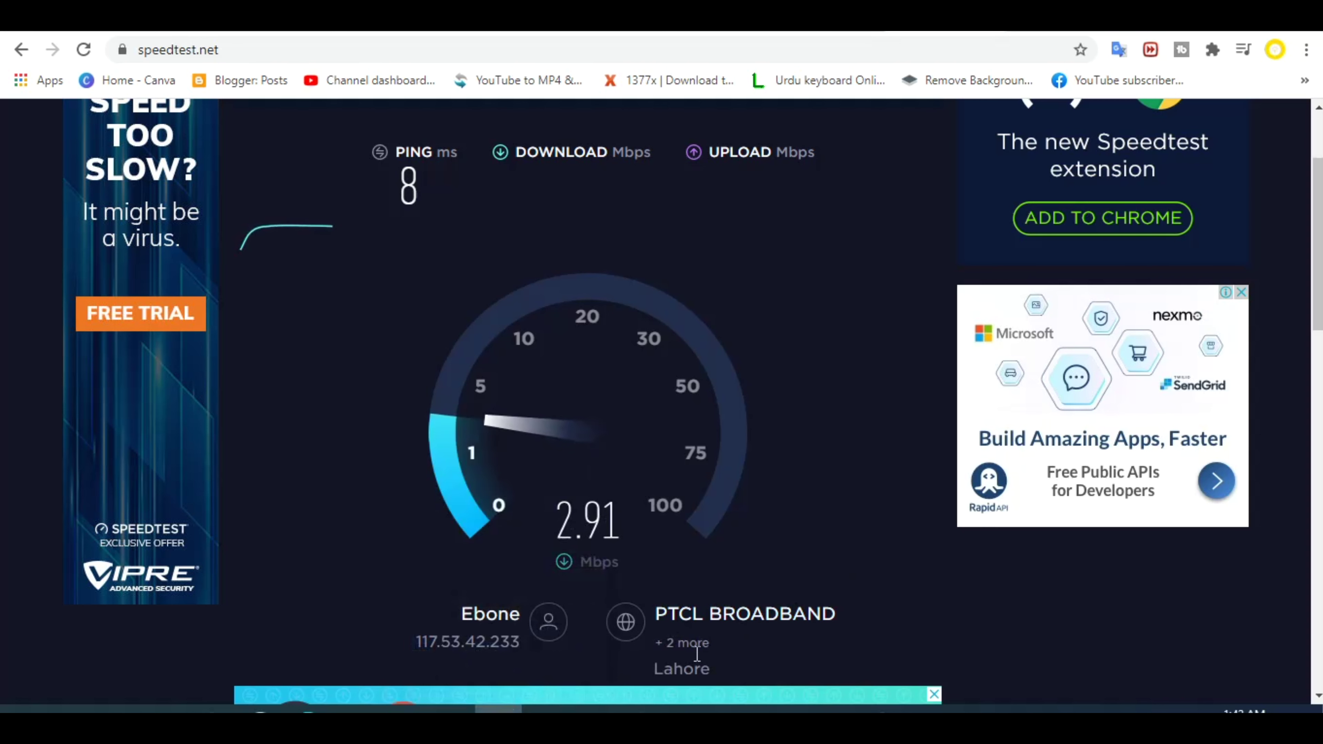
{"action": "left_click", "coordinate": [688, 710]}
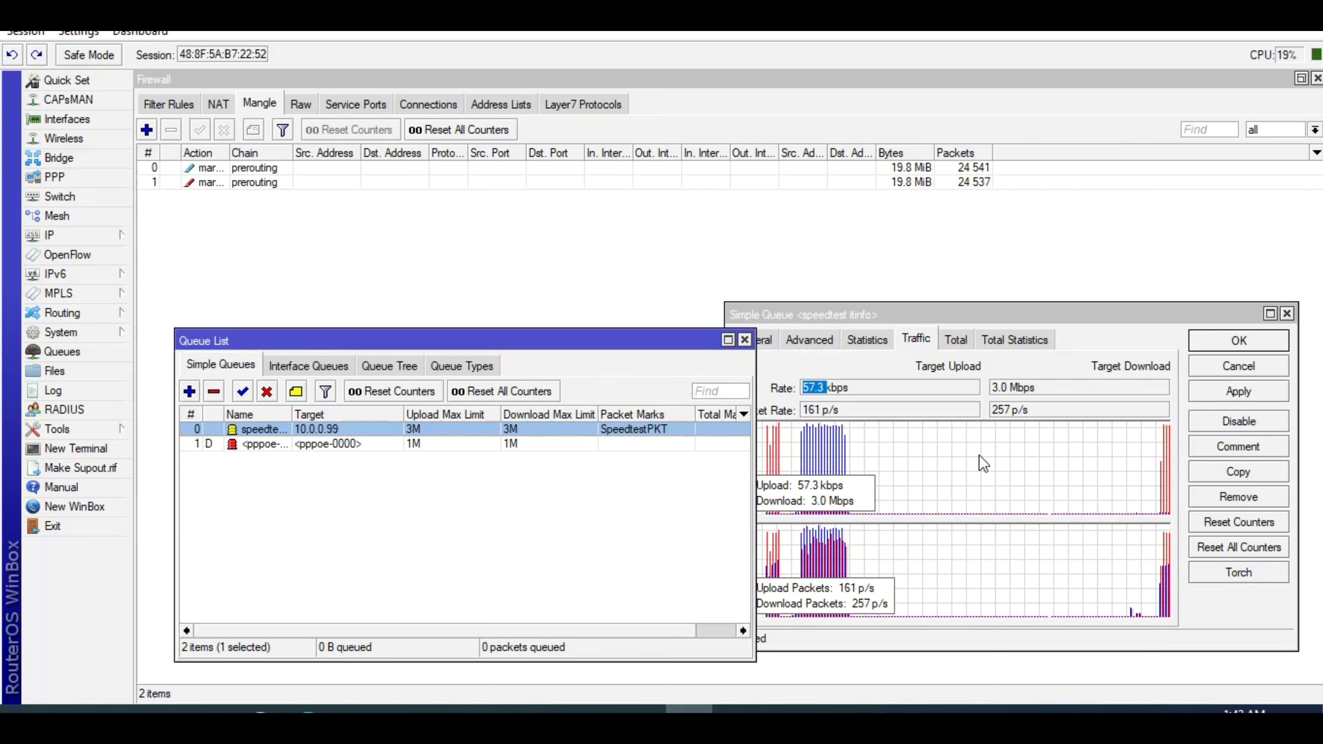
{"action": "left_click", "coordinate": [1030, 387]}
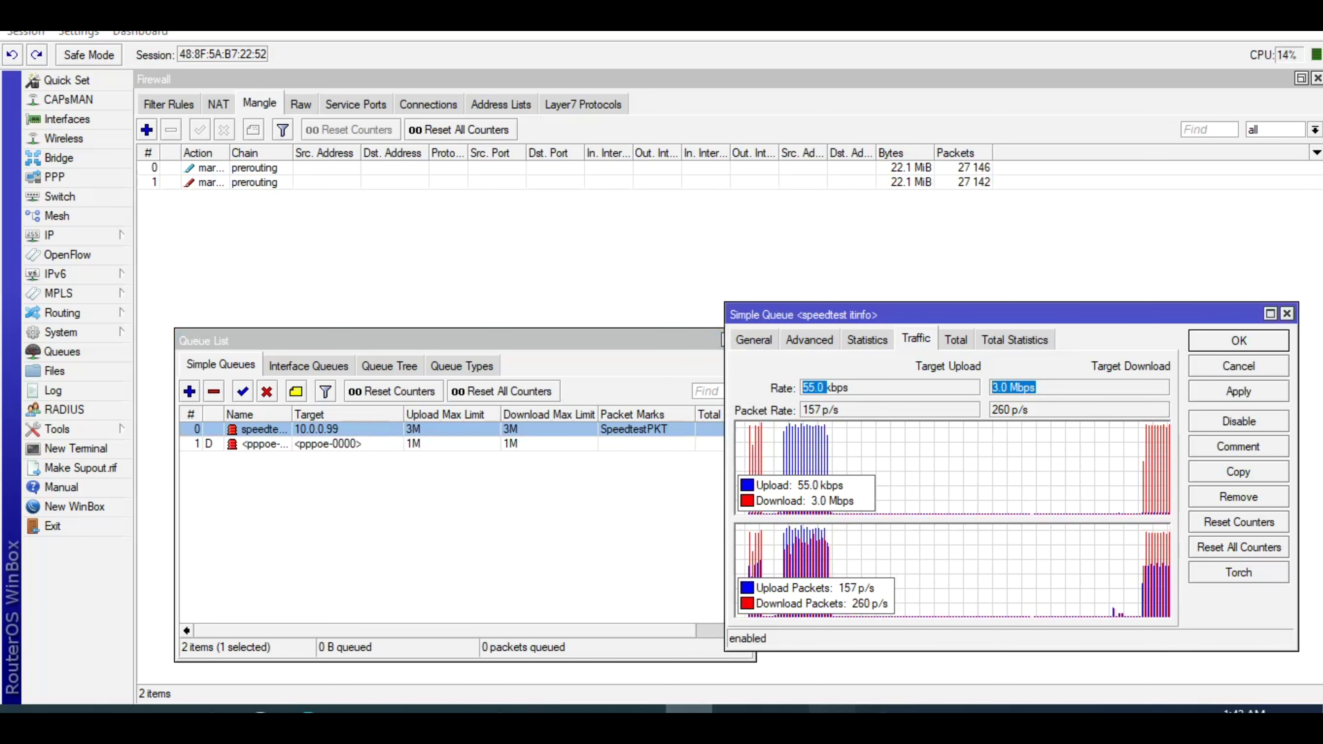
- Bring up the movie's download status to check its transfer rate, and clear the Dial-up settings window from behind it
{"action": "left_click", "coordinate": [831, 708]}
{"action": "left_click", "coordinate": [879, 709]}
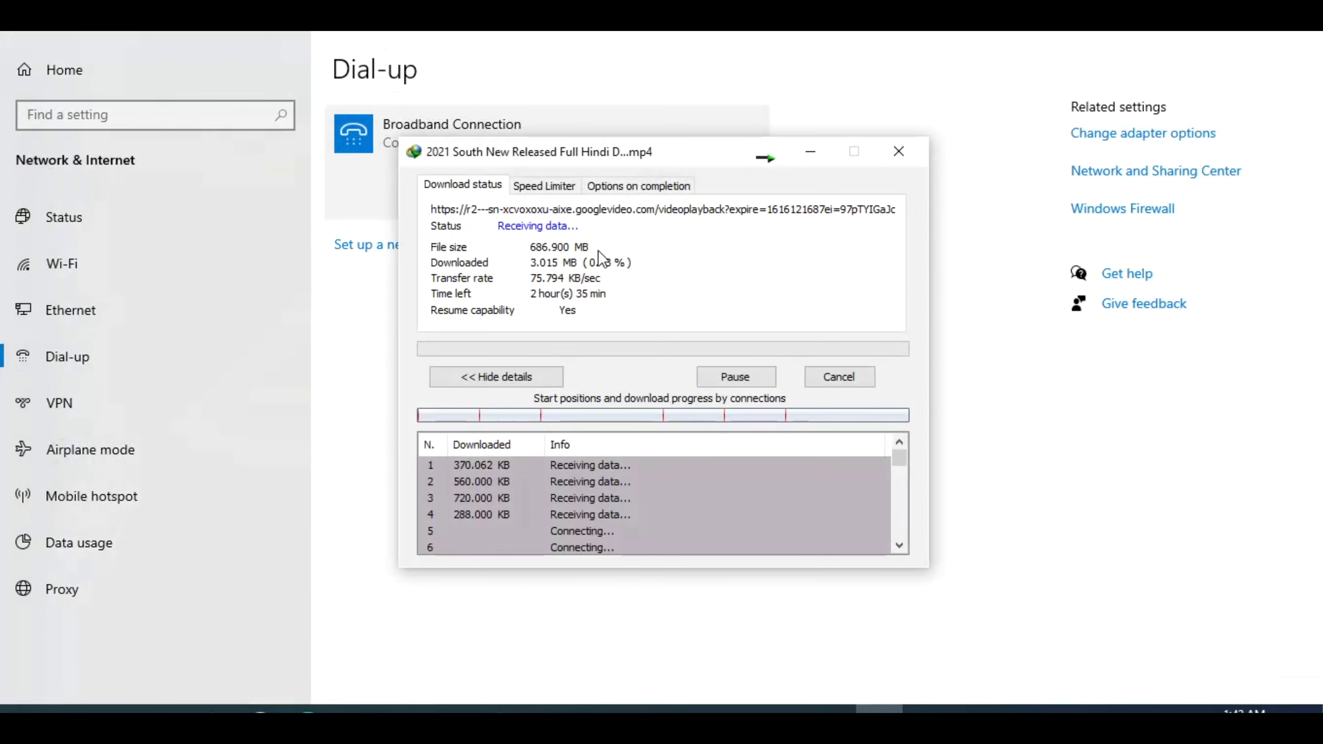
{"action": "left_click", "coordinate": [1252, 32]}
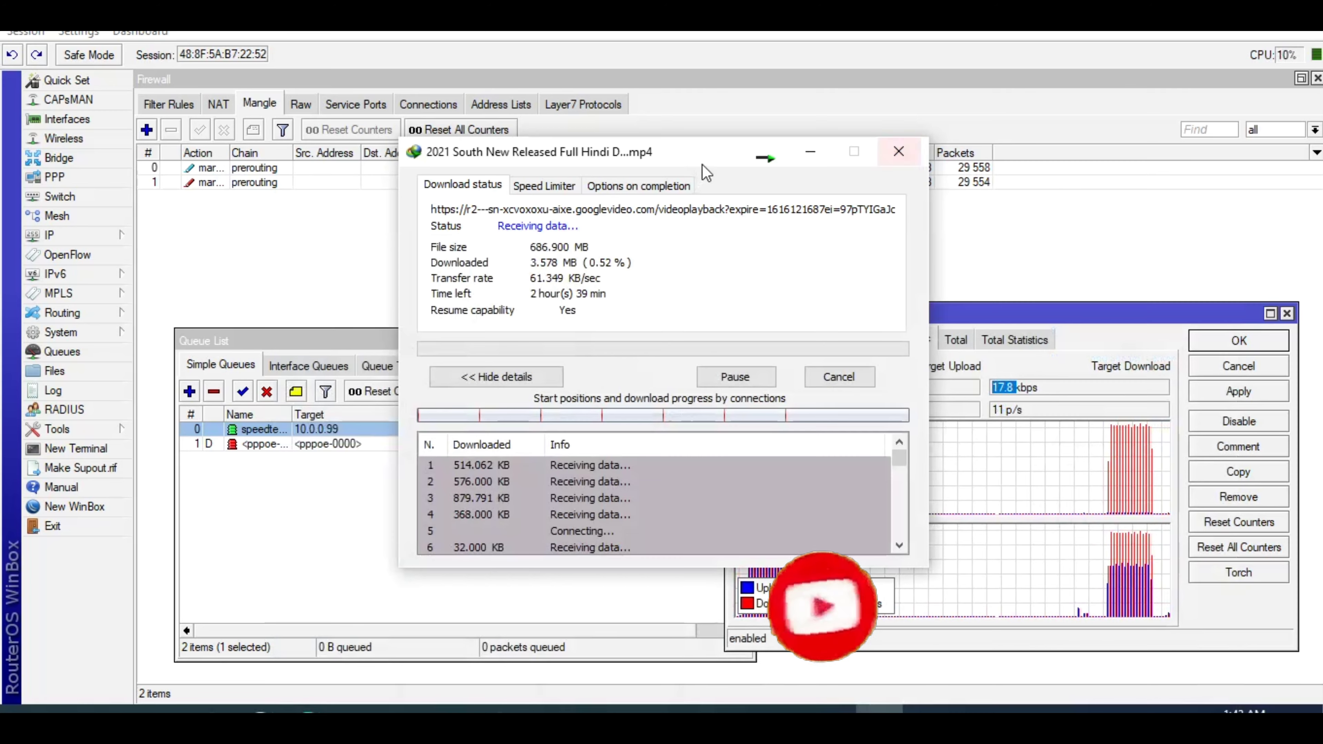
- Move the download status window clear of the speedtest itinfo queue's traffic graphs, then cancel the movie download and bring the Queue List forward
{"action": "left_click_drag", "start_coordinate": [701, 164], "coordinate": [457, 530]}
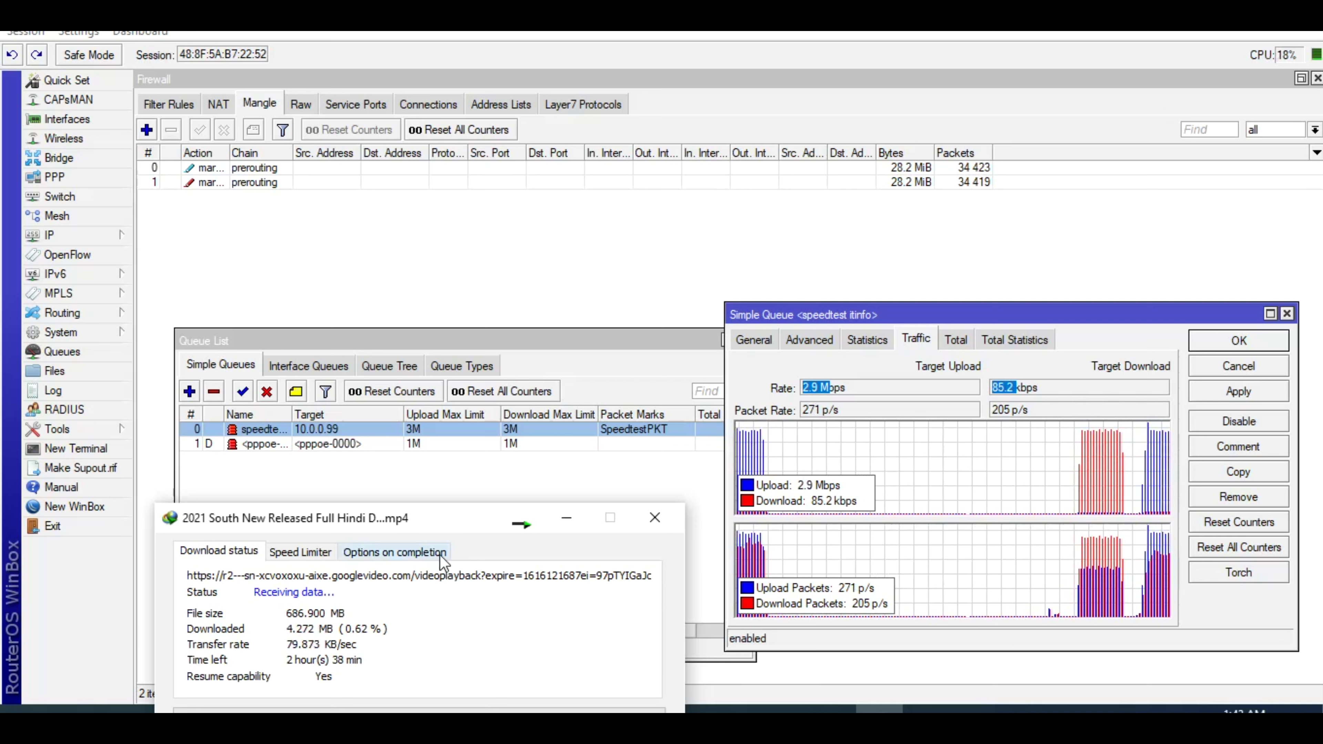
{"action": "left_click_drag", "start_coordinate": [447, 527], "coordinate": [499, 176]}
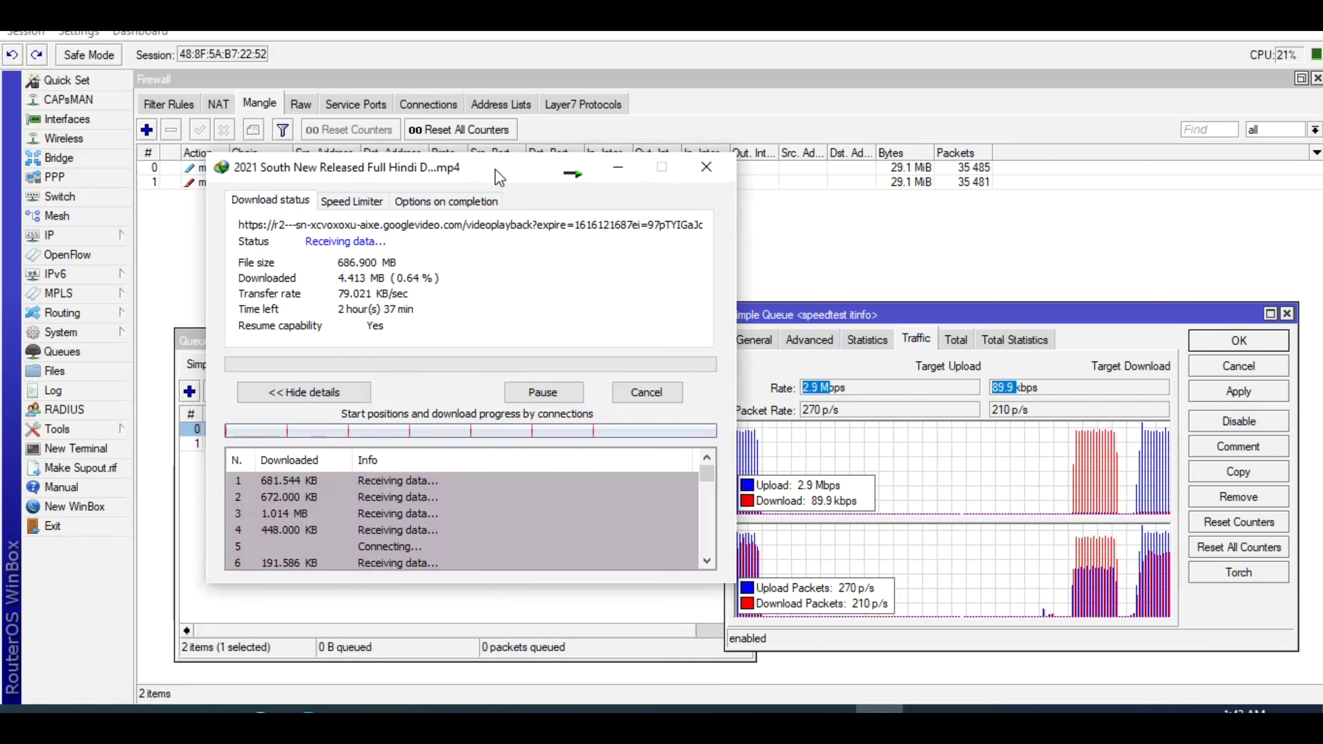
{"action": "left_click", "coordinate": [654, 393]}
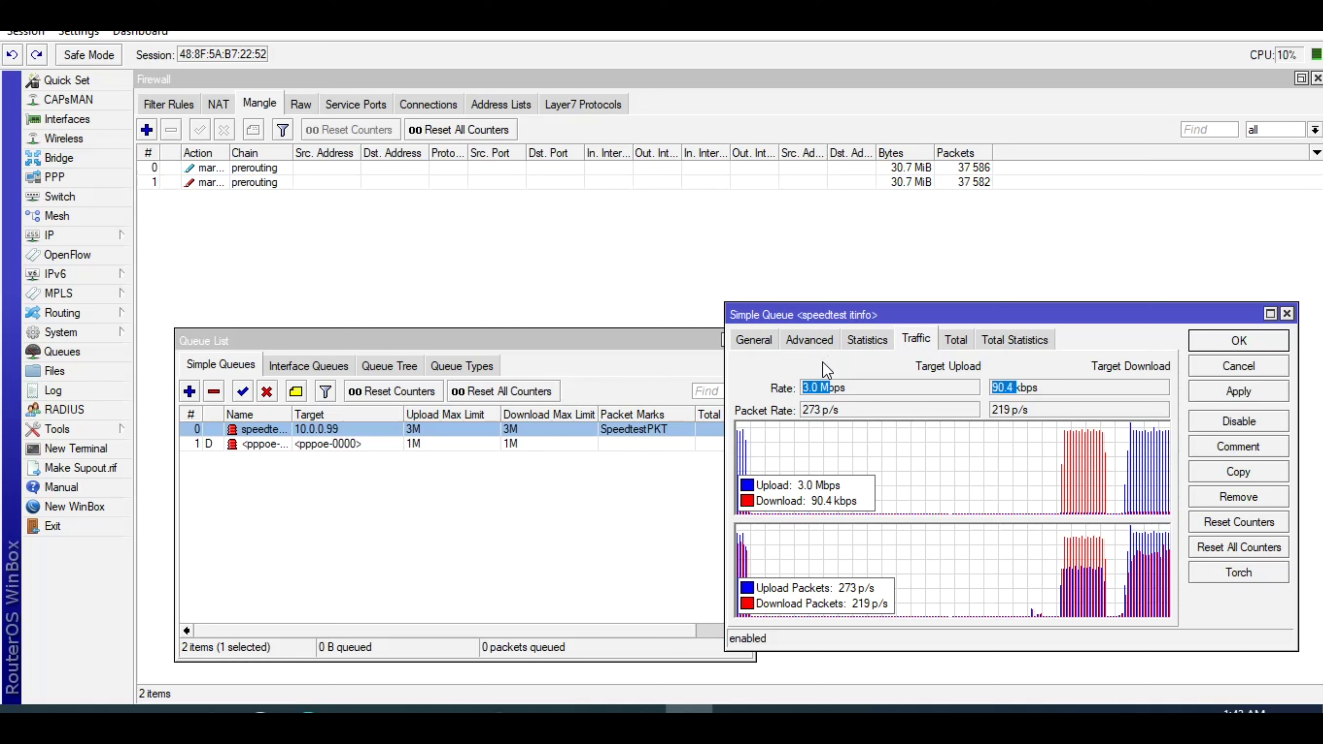
{"action": "left_click", "coordinate": [446, 525]}
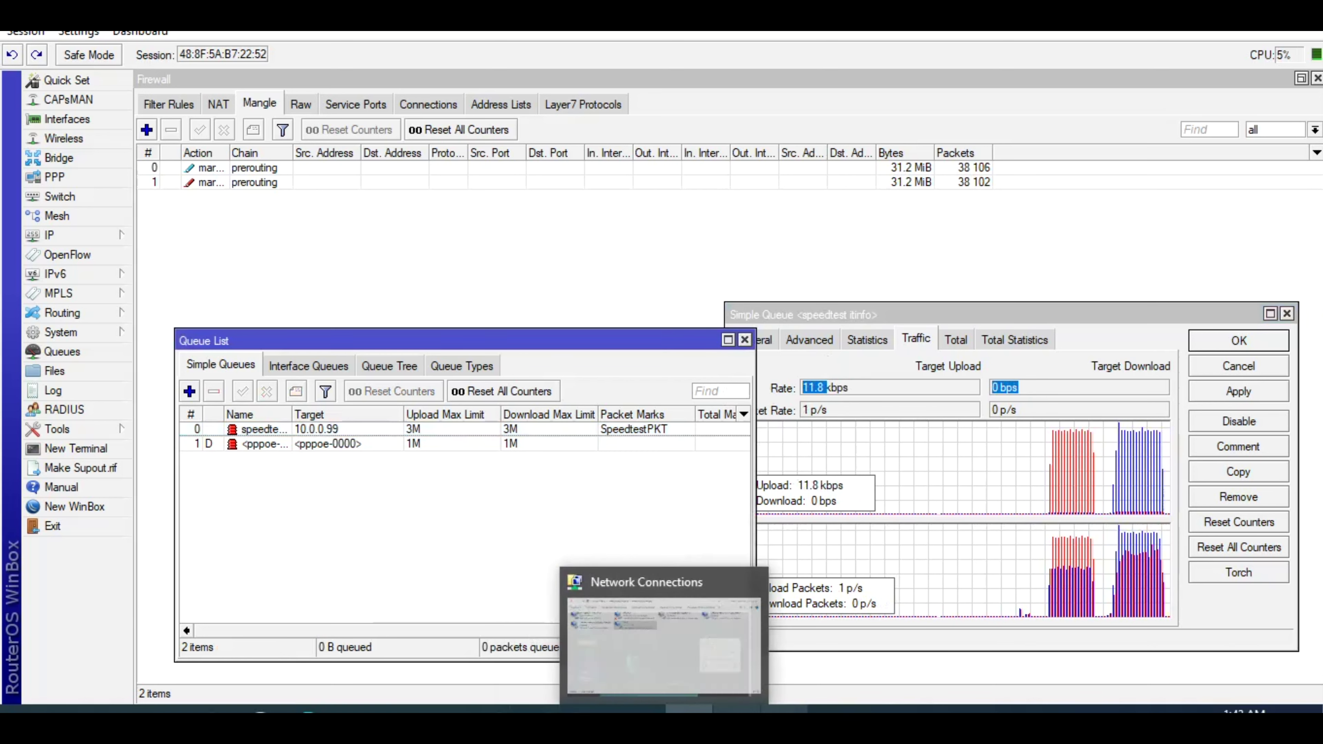
- Switch to the Windows Dial-up settings, then disconnect and reconnect the Broadband Connection
{"action": "left_click", "coordinate": [808, 710]}
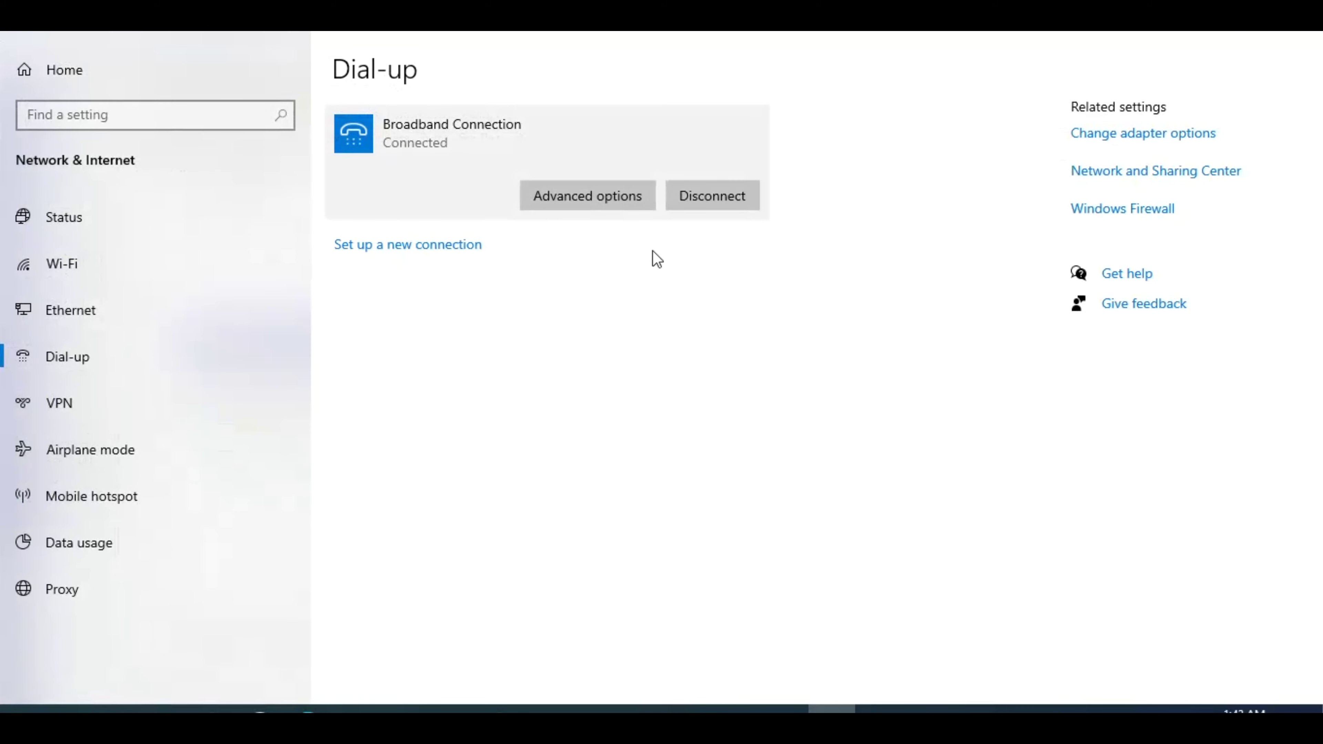
{"action": "left_click", "coordinate": [702, 204]}
{"action": "left_click", "coordinate": [457, 204]}
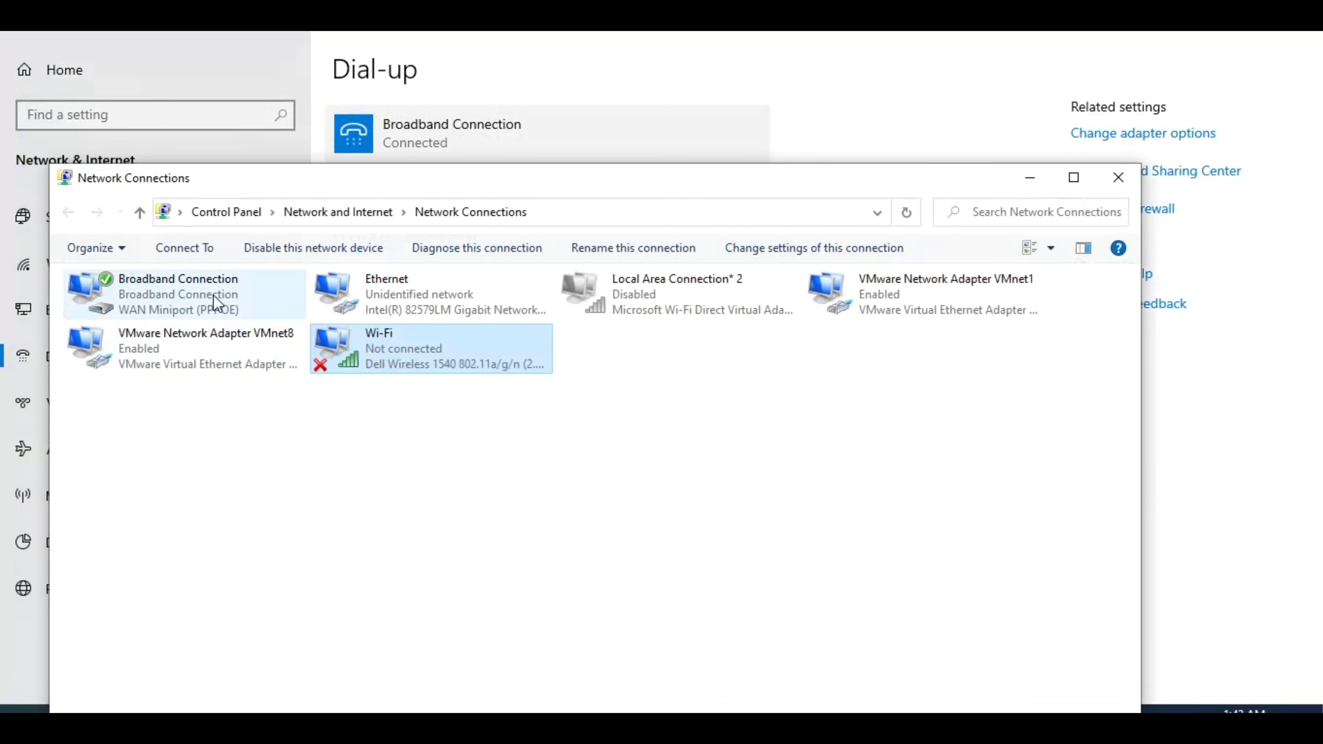
- Check the Broadband Connection's assigned IPv4 address in its network connection details, and put the Network Connections window away
{"action": "double_click", "coordinate": [211, 295]}
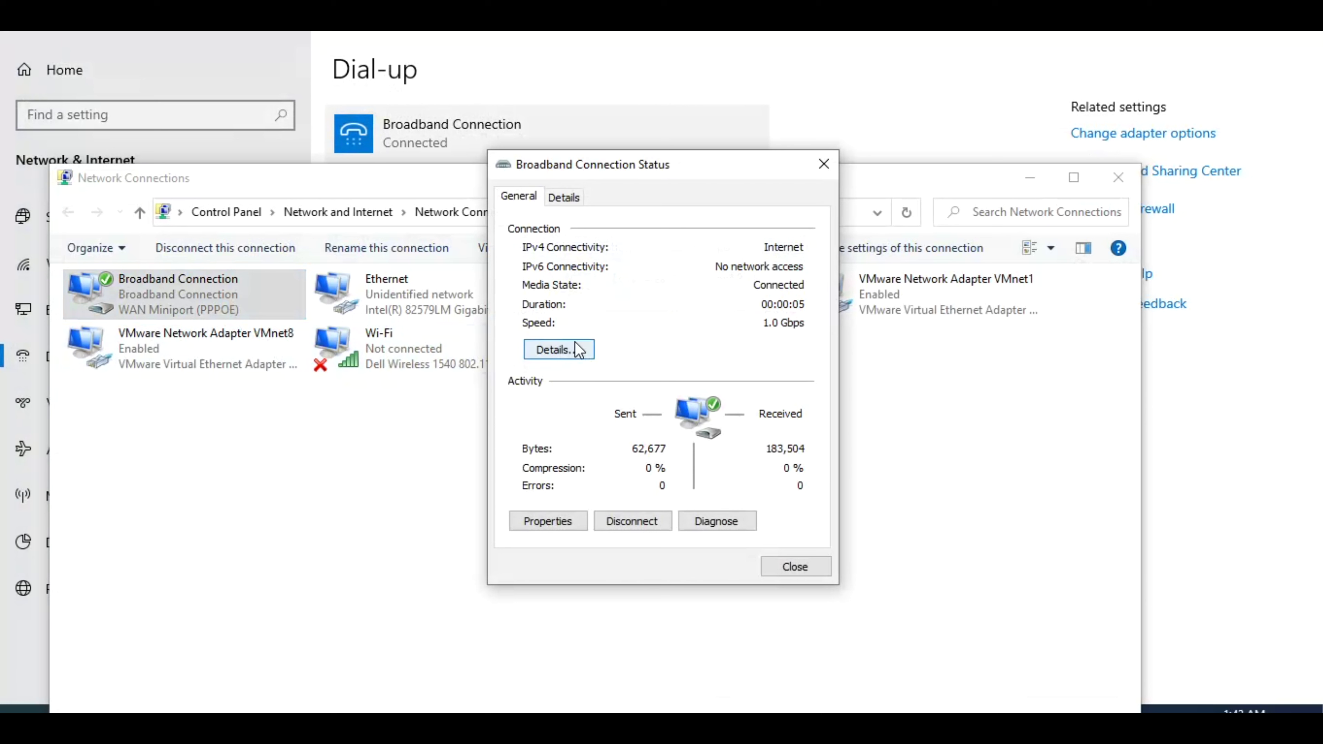
{"action": "left_click", "coordinate": [576, 349]}
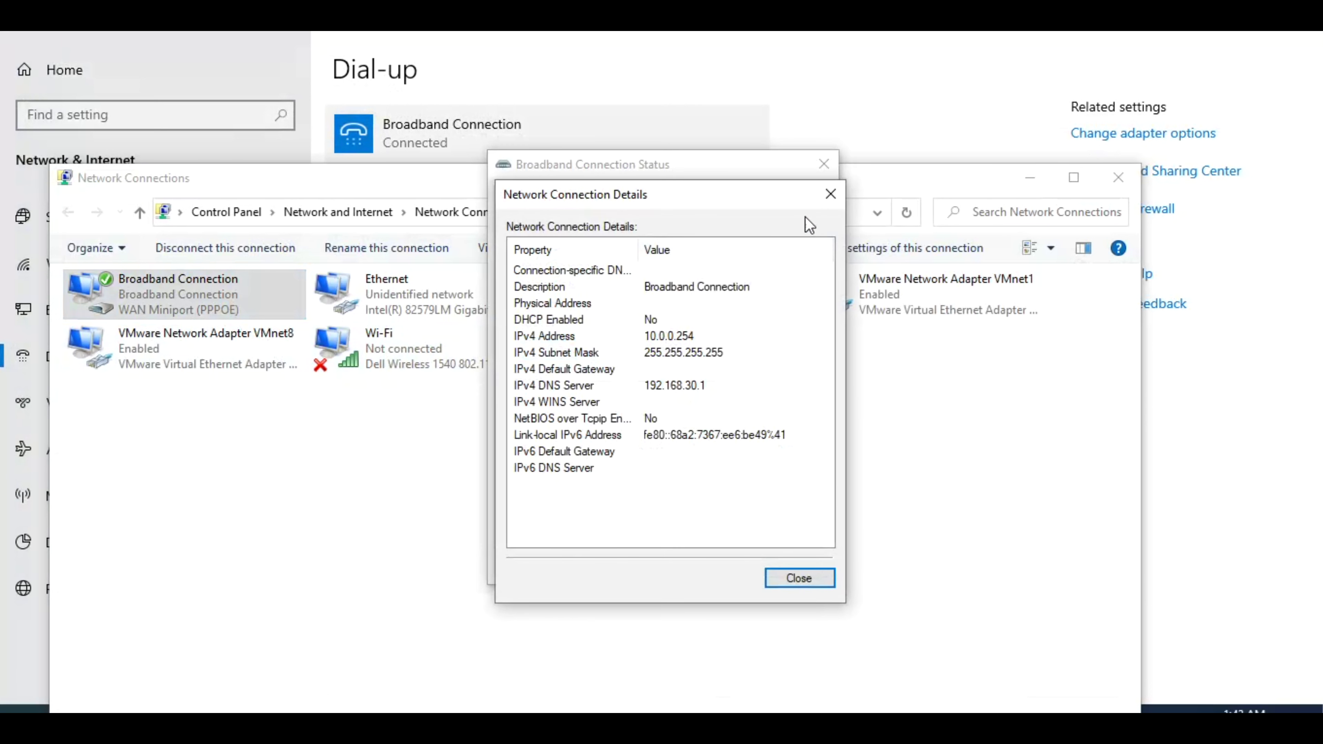
{"action": "left_click", "coordinate": [830, 196]}
{"action": "left_click", "coordinate": [830, 176]}
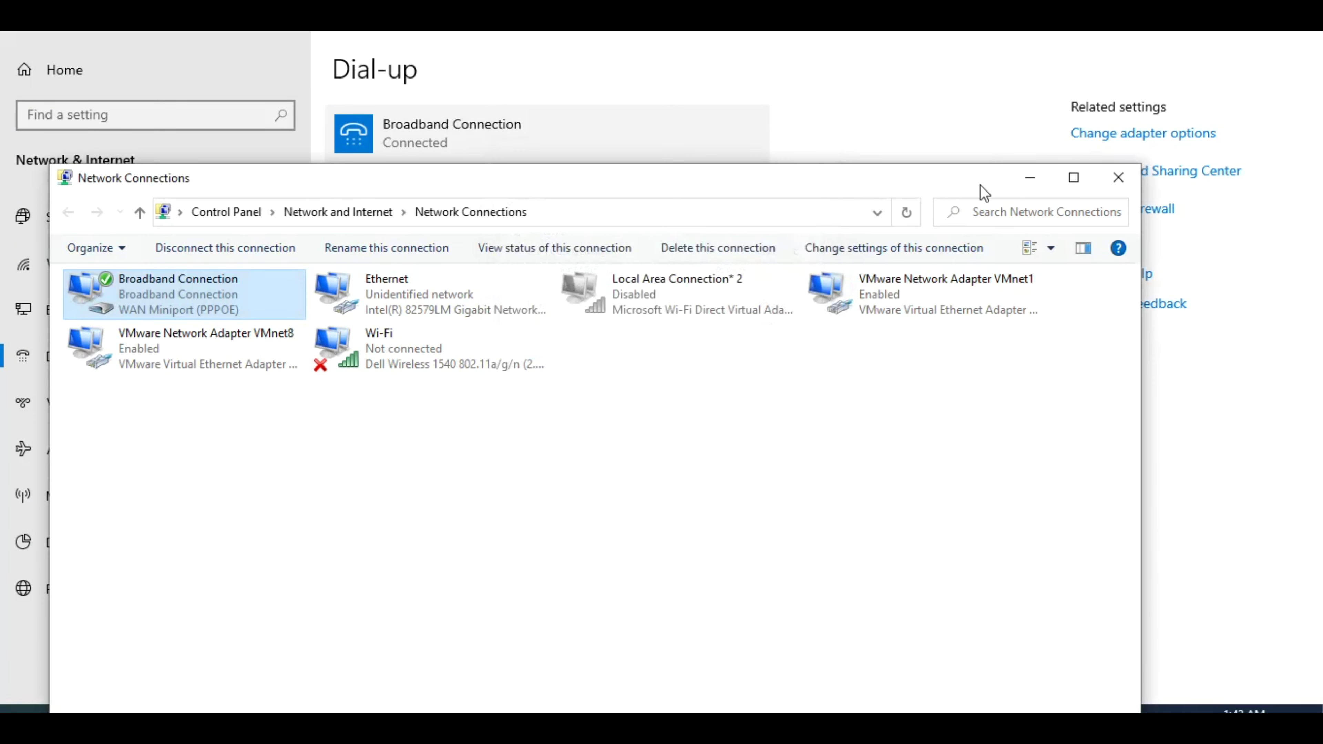
{"action": "left_click", "coordinate": [1027, 180]}
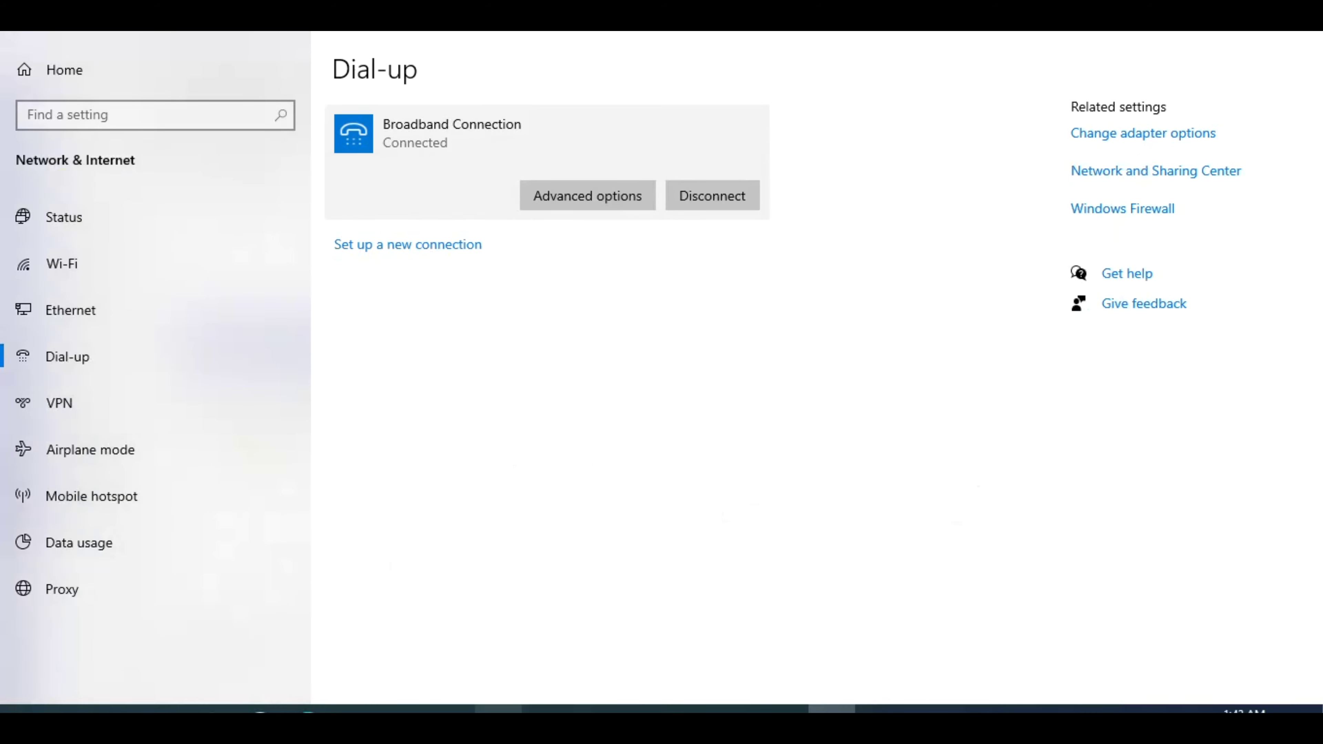
- Compare the Chrome speed test result with the speedtest queue's target in WinBox, rerun the test, and return to the queue list
{"action": "left_click", "coordinate": [499, 709]}
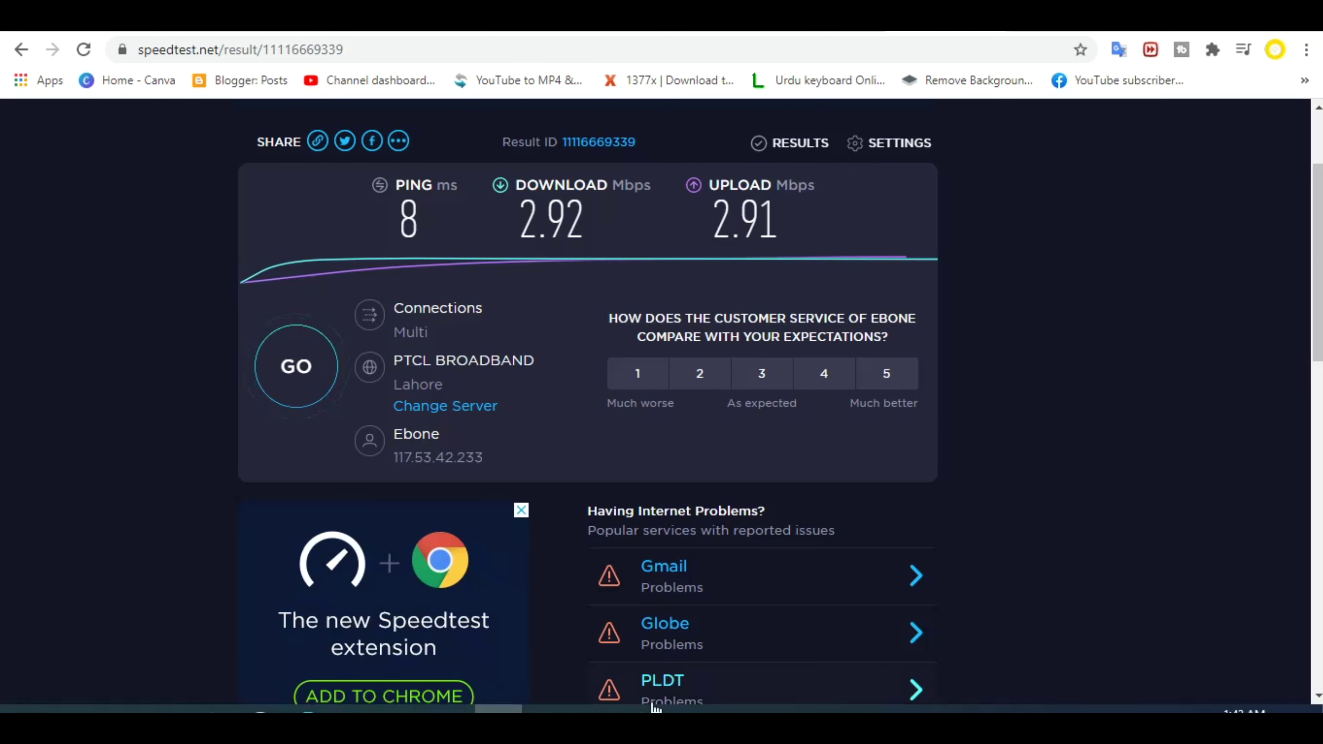
{"action": "left_click", "coordinate": [689, 709]}
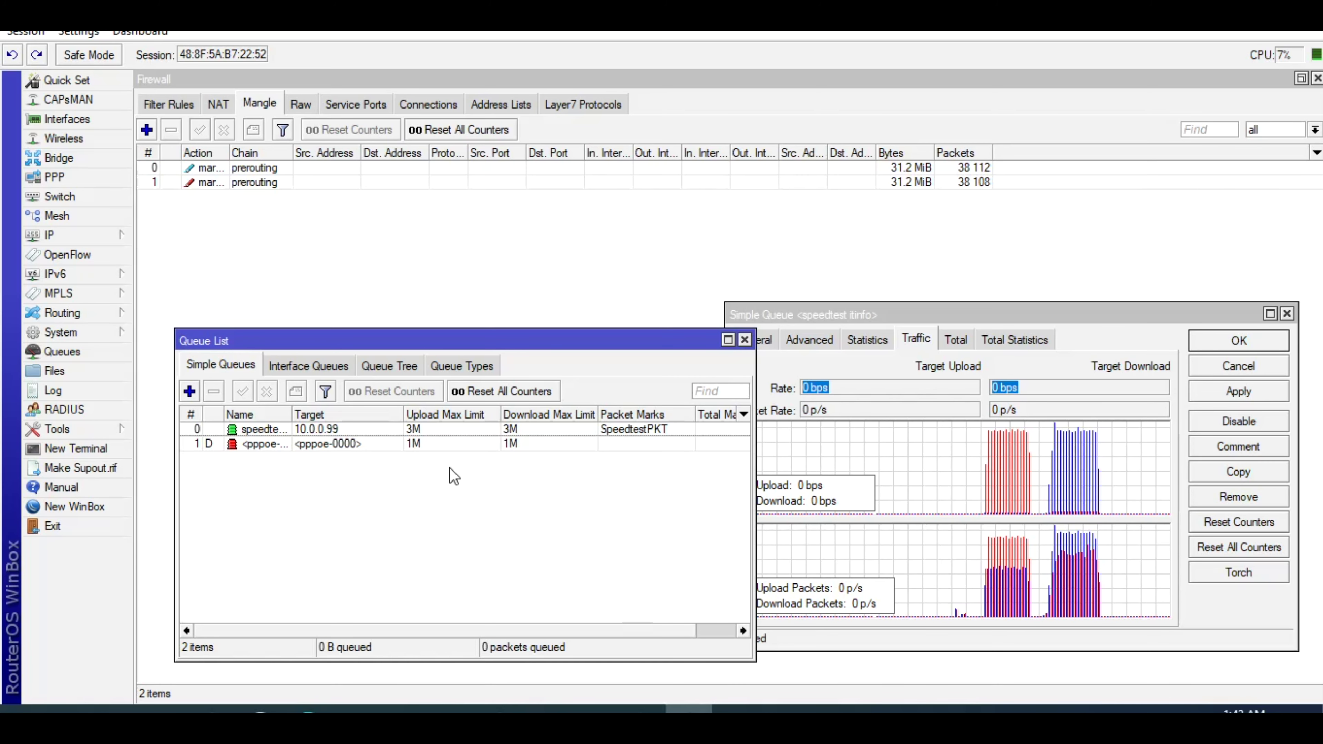
{"action": "left_click", "coordinate": [339, 425]}
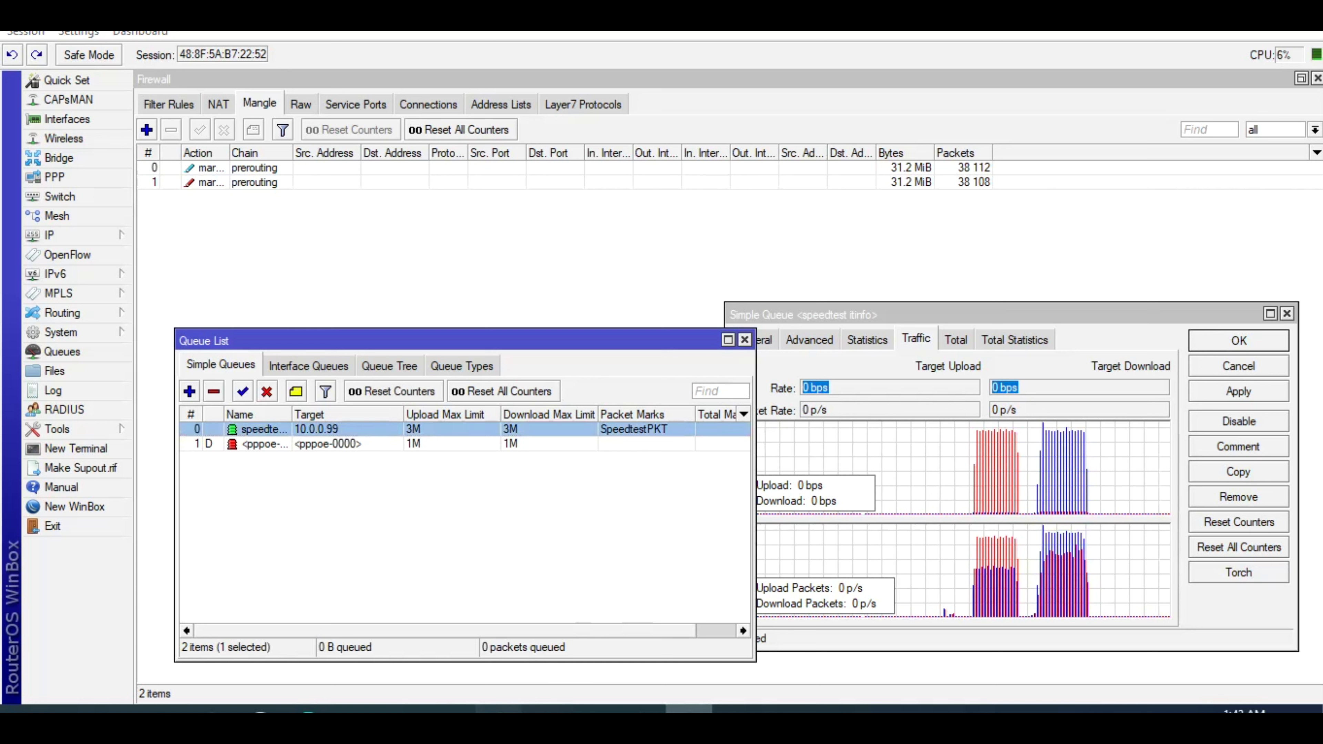
{"action": "left_click", "coordinate": [498, 709]}
{"action": "left_click", "coordinate": [296, 367]}
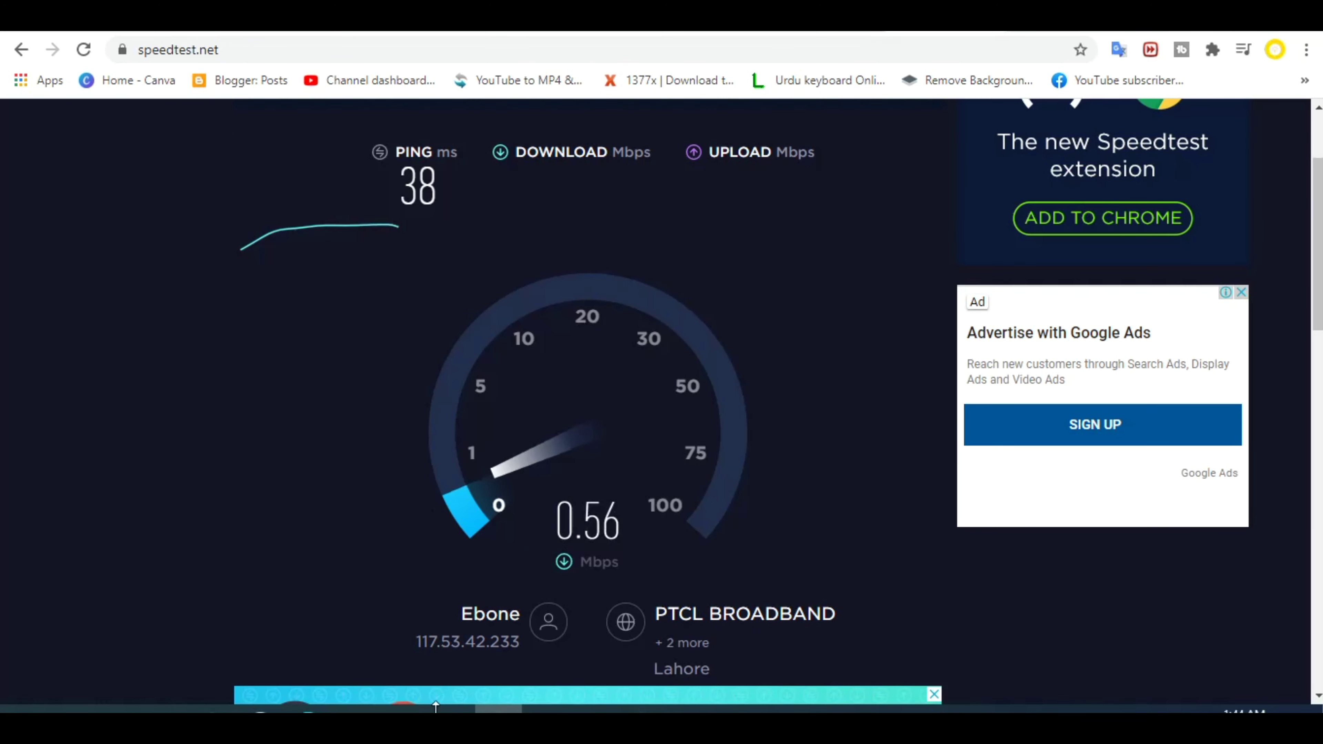
{"action": "key", "text": "alt+Tab"}
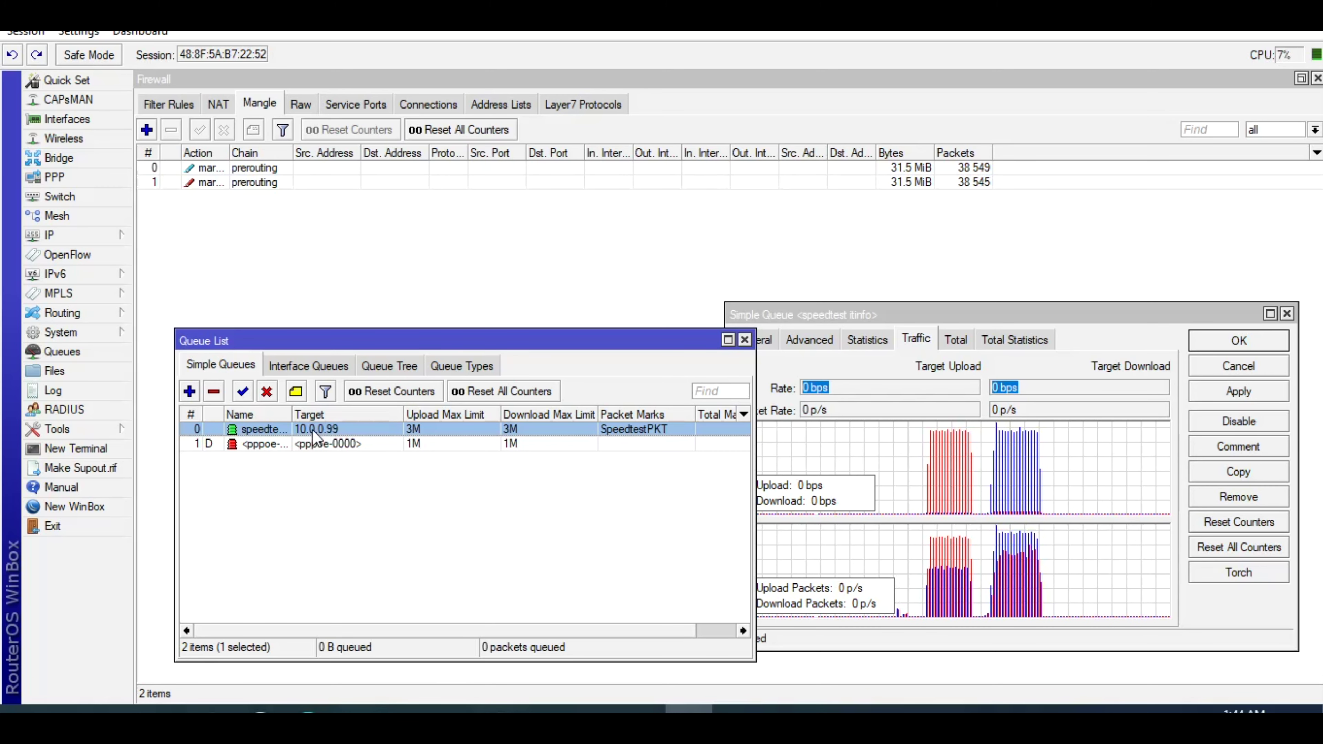
- Give the first PPP secret the local address 10.0.0.1 and the remote address 10.0.0.100, and save it
{"action": "left_click", "coordinate": [54, 177]}
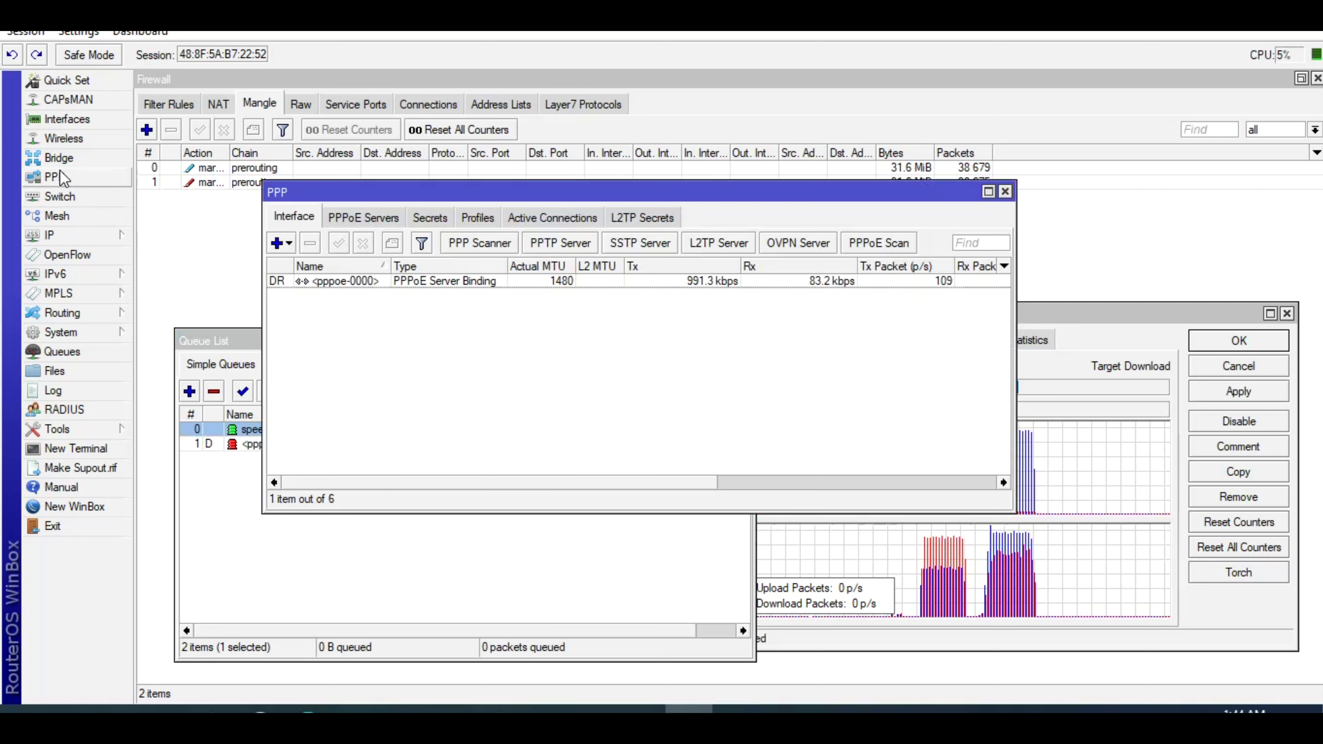
{"action": "left_click", "coordinate": [434, 218]}
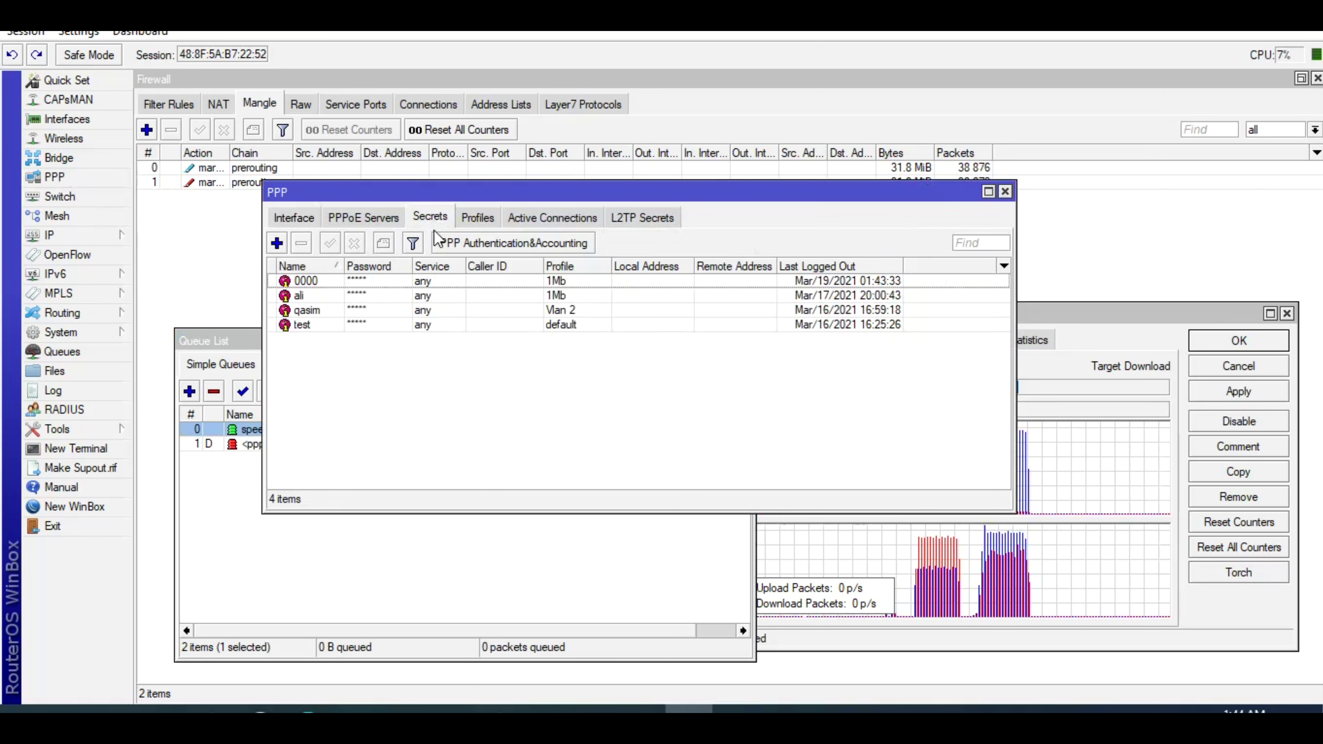
{"action": "double_click", "coordinate": [396, 284]}
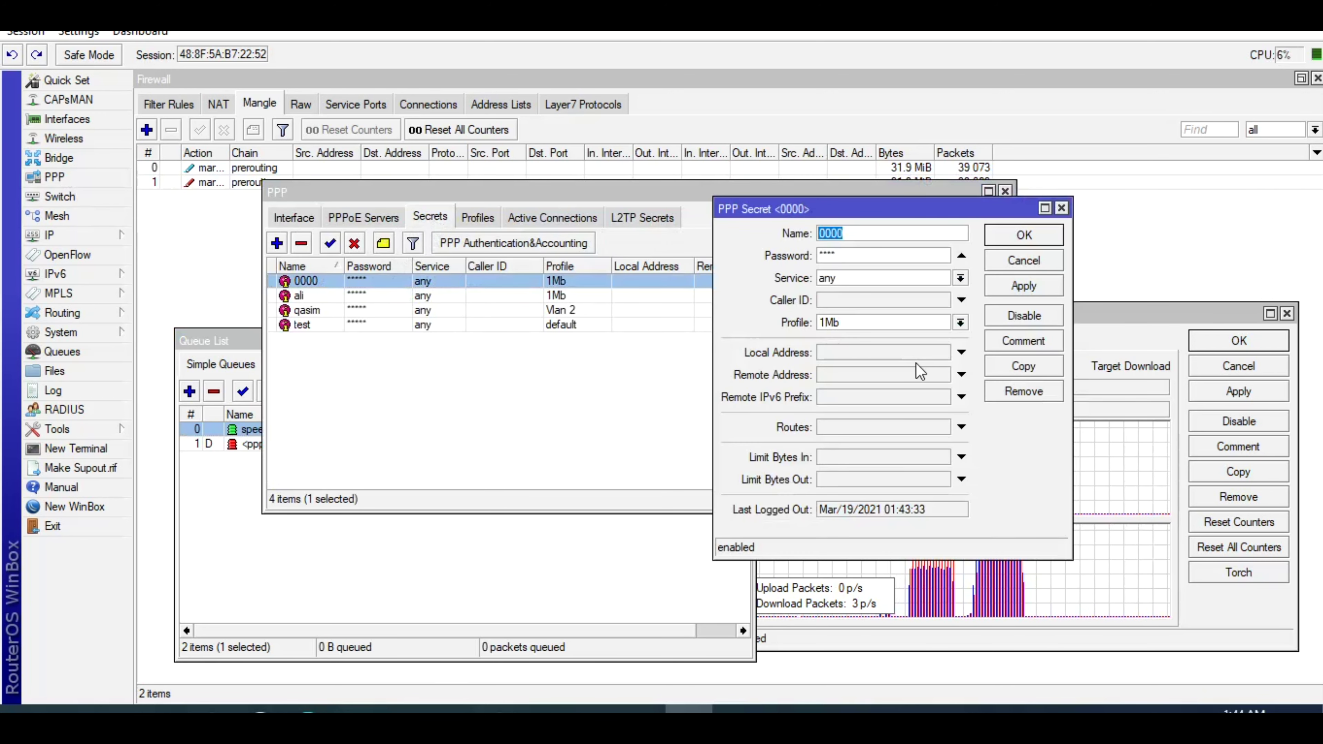
{"action": "left_click", "coordinate": [869, 356]}
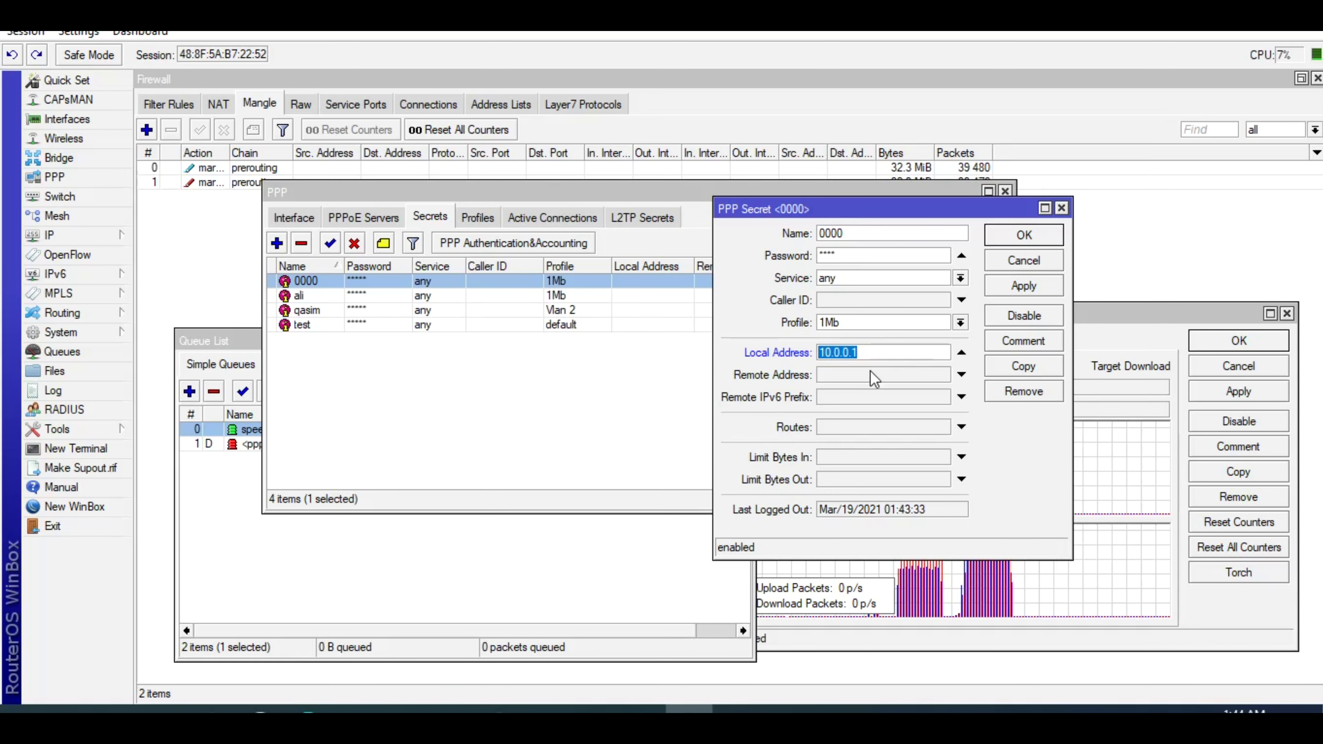
{"action": "left_click", "coordinate": [872, 371]}
{"action": "left_click", "coordinate": [872, 374]}
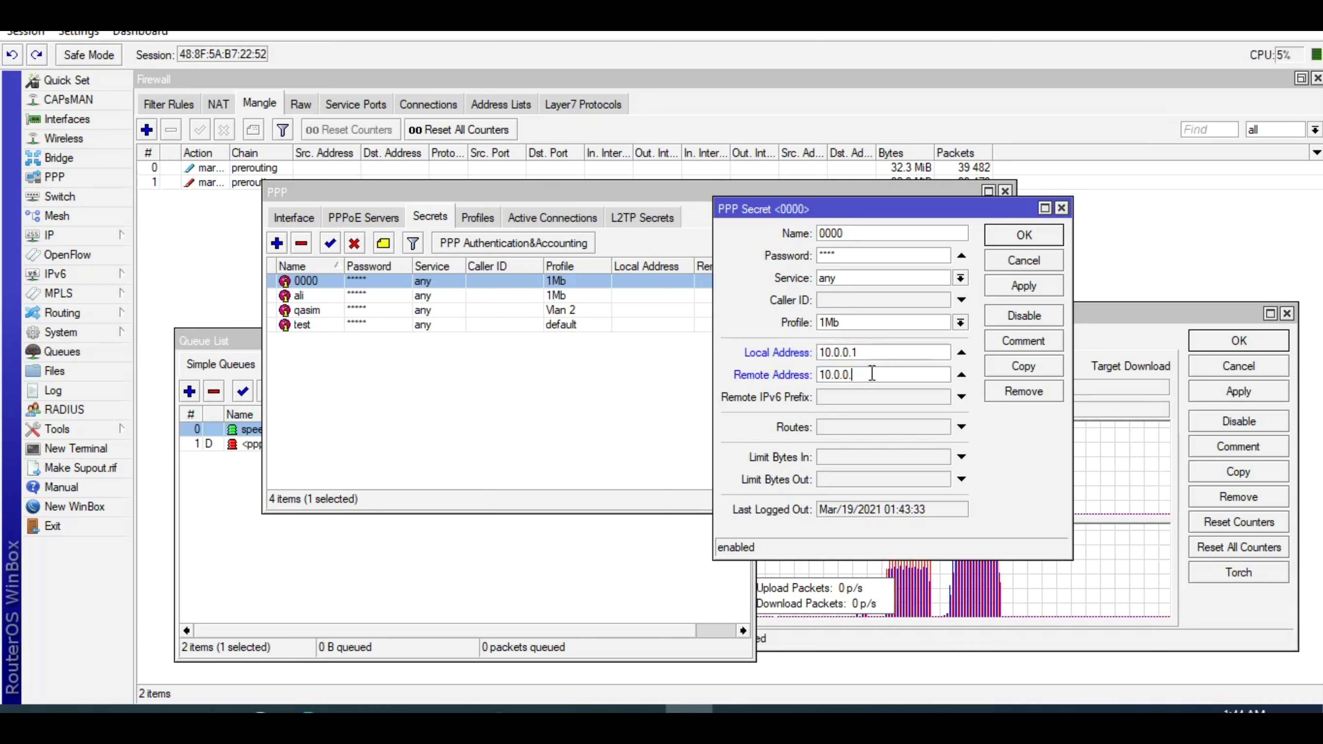
{"action": "type", "text": "00"}
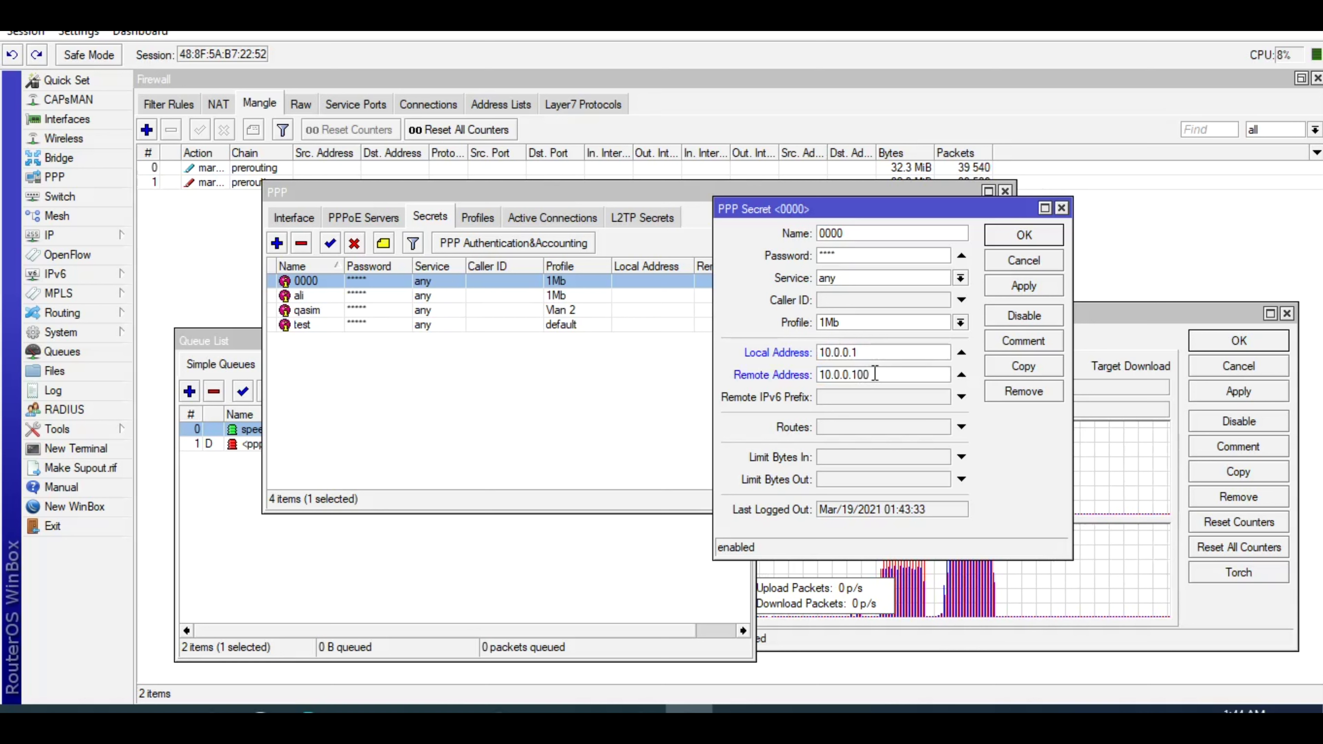
{"action": "left_click", "coordinate": [1034, 284]}
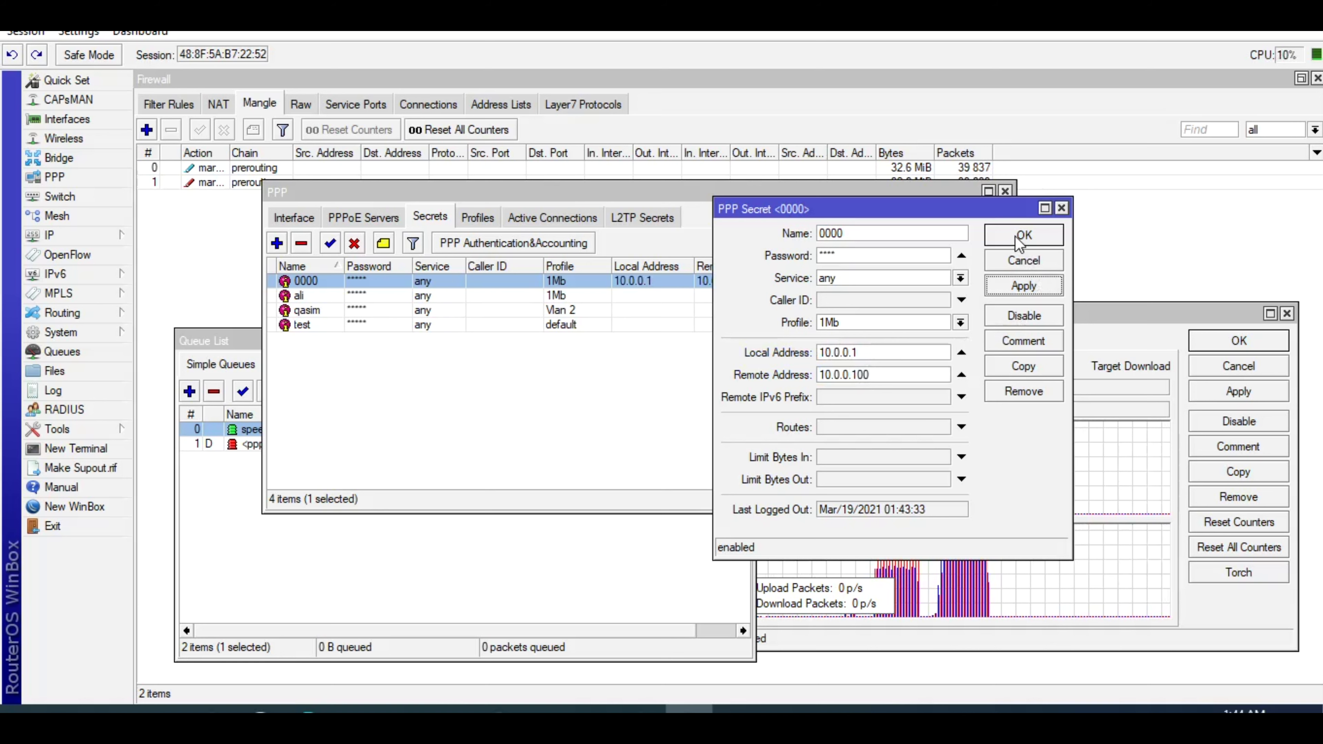
{"action": "left_click", "coordinate": [1021, 239]}
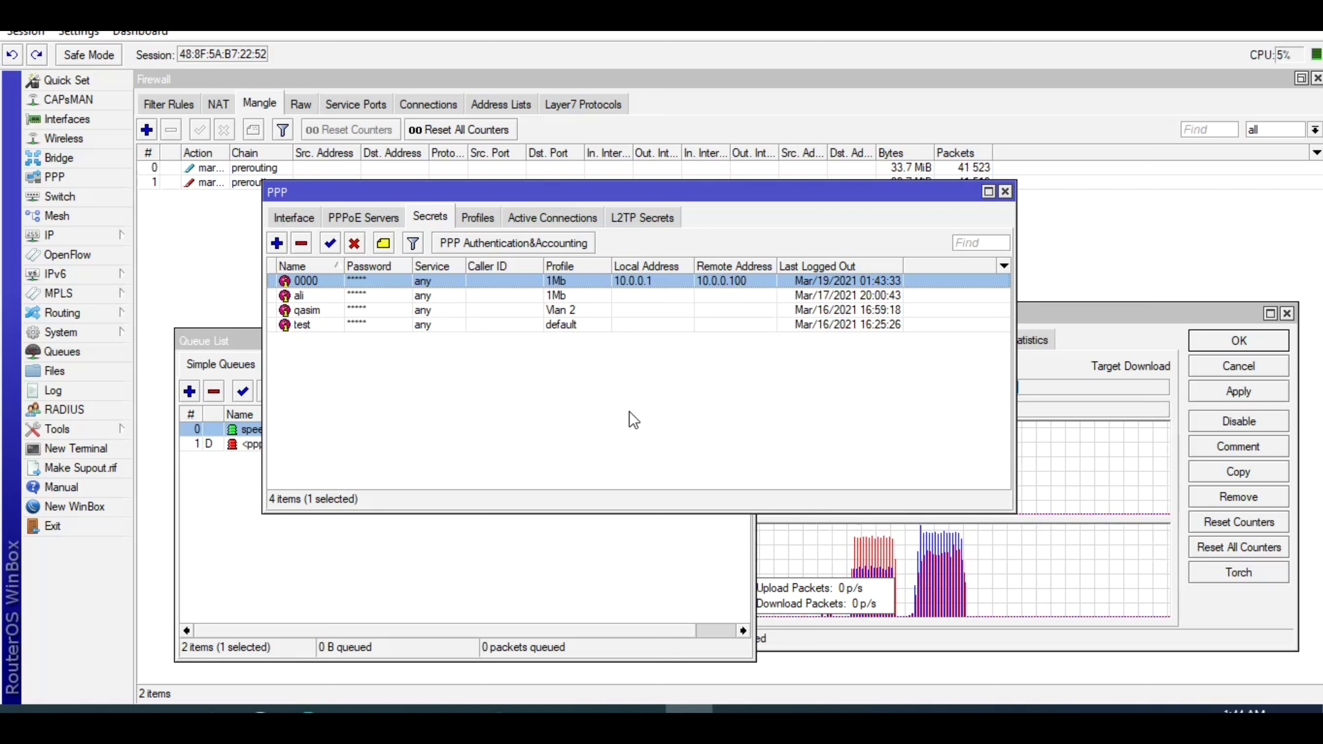
- Set the speedtest itinfo simple queue's target to 10.0.0.100 and save the queue
{"action": "left_click", "coordinate": [716, 291]}
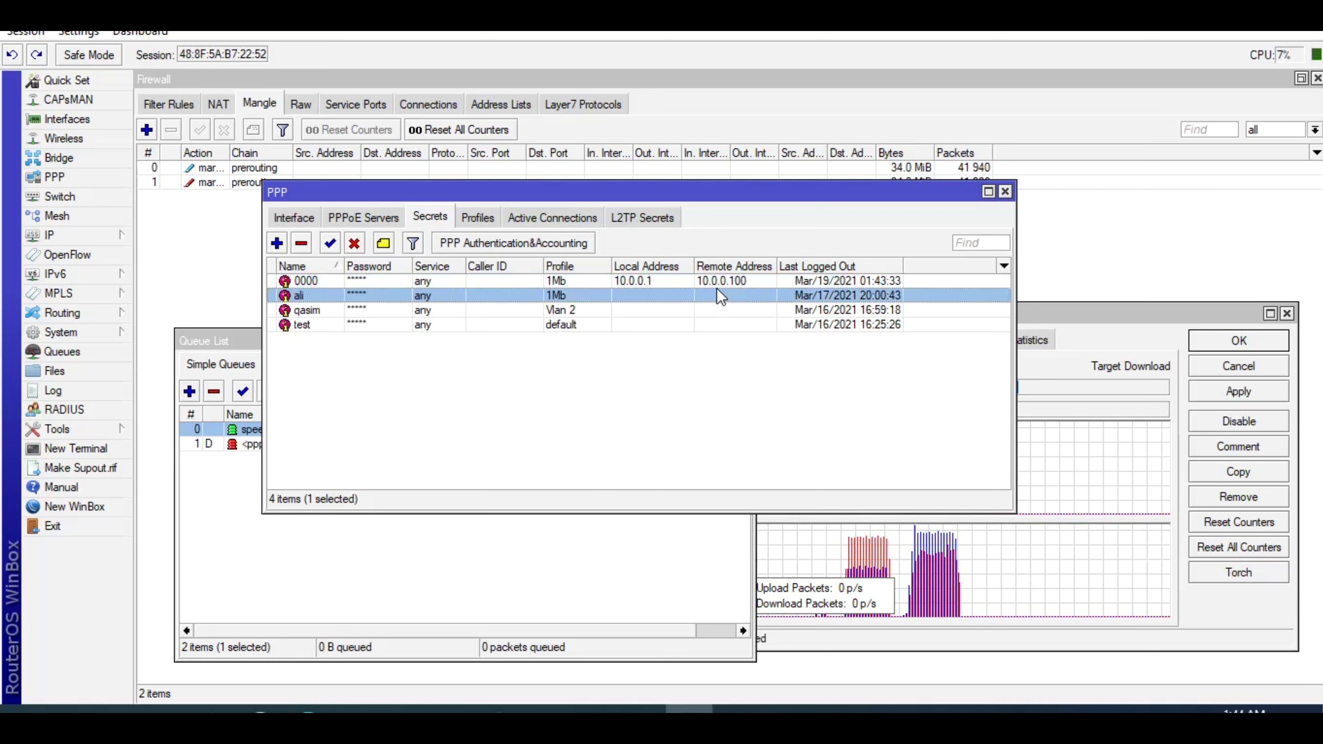
{"action": "left_click", "coordinate": [599, 546]}
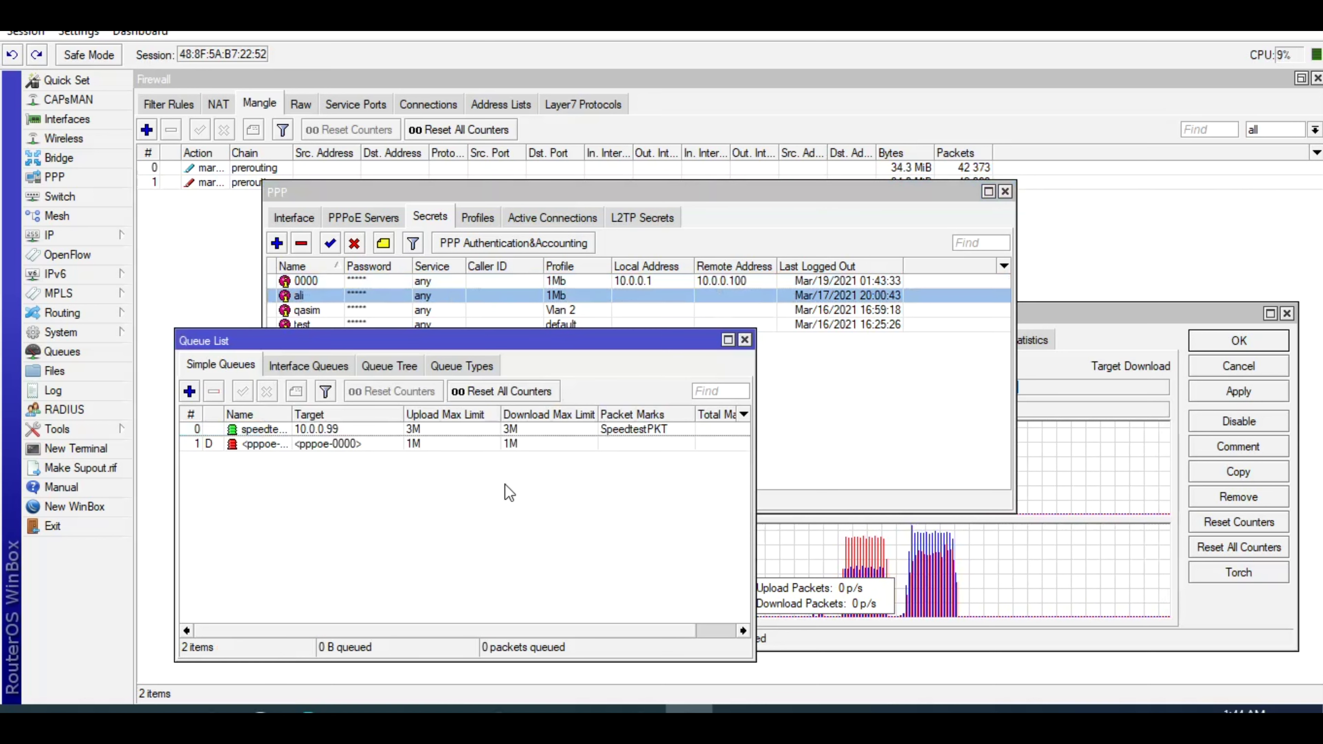
{"action": "double_click", "coordinate": [356, 428]}
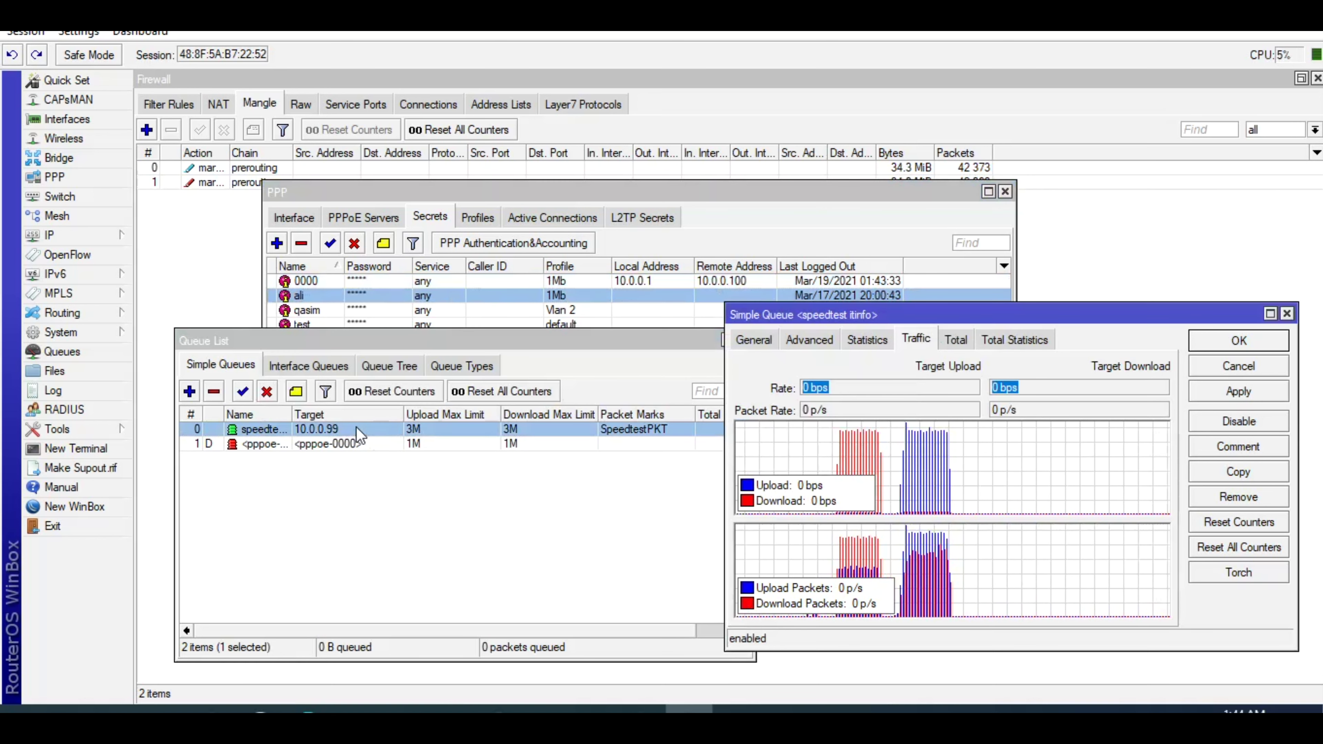
{"action": "left_click", "coordinate": [752, 344]}
{"action": "left_click", "coordinate": [884, 389]}
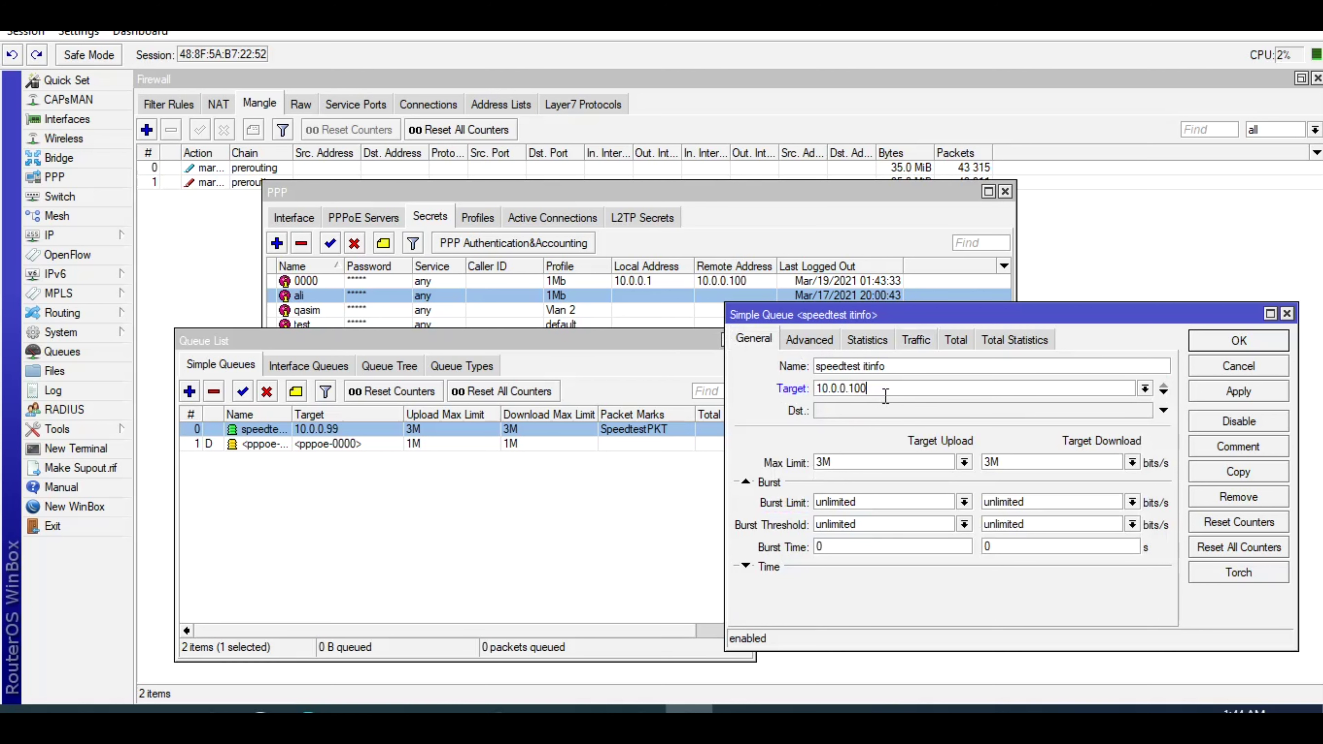
{"action": "left_click", "coordinate": [1209, 392]}
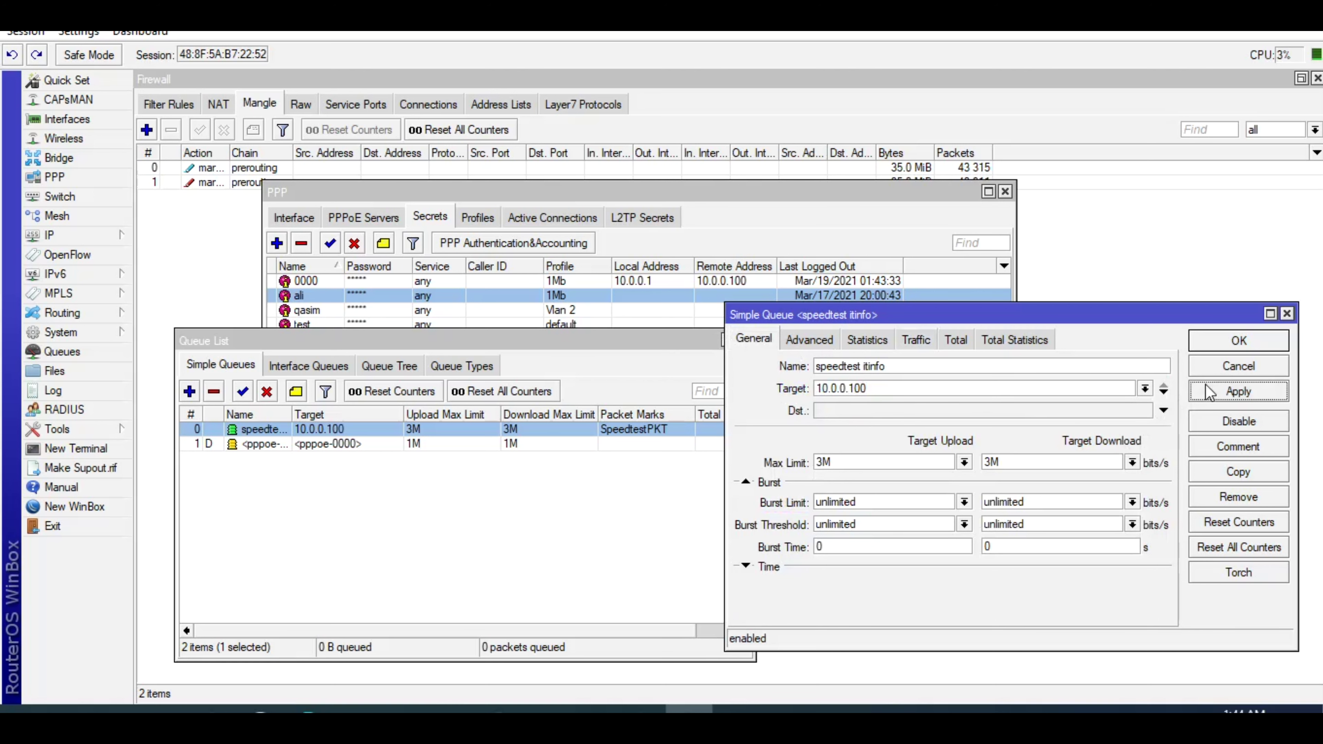
{"action": "left_click", "coordinate": [1212, 347]}
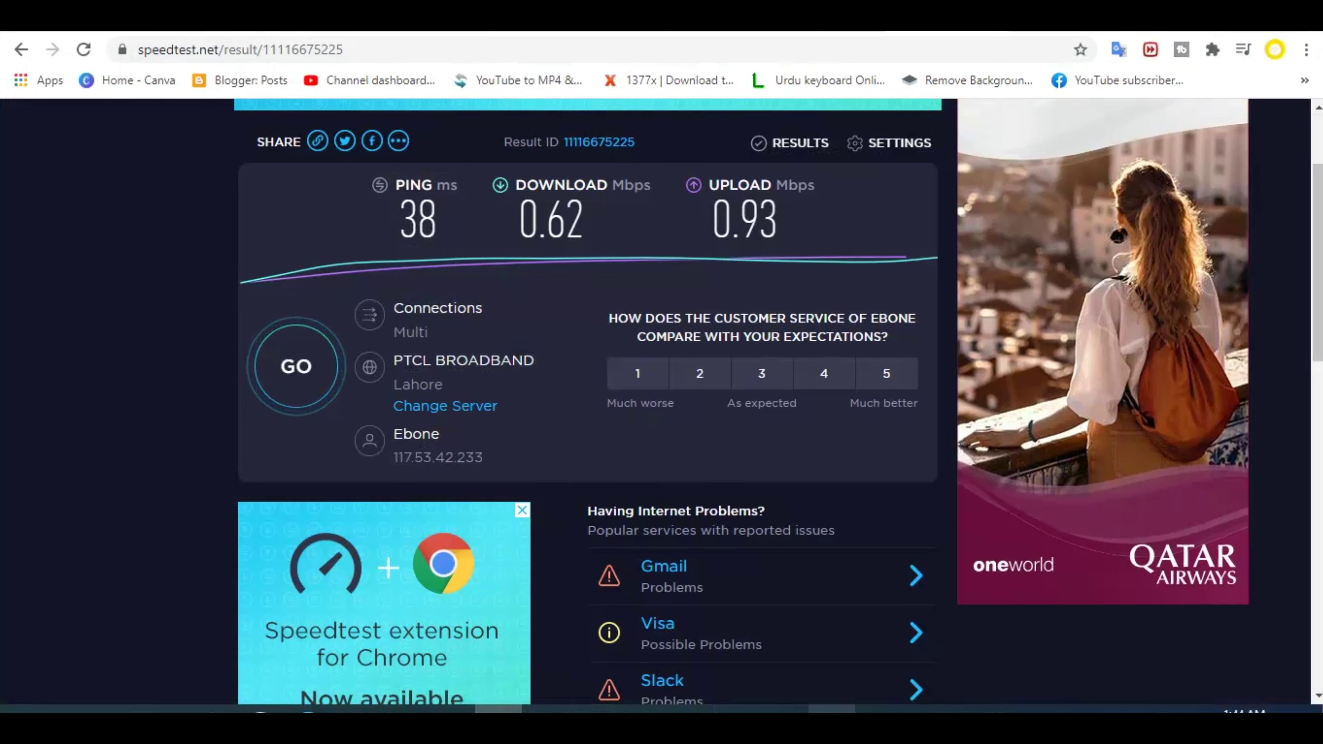
- Disconnect and reconnect the Broadband Connection in the Windows Dial-up settings to apply the fixed remote address
{"action": "left_click", "coordinate": [811, 709]}
{"action": "left_click", "coordinate": [709, 204]}
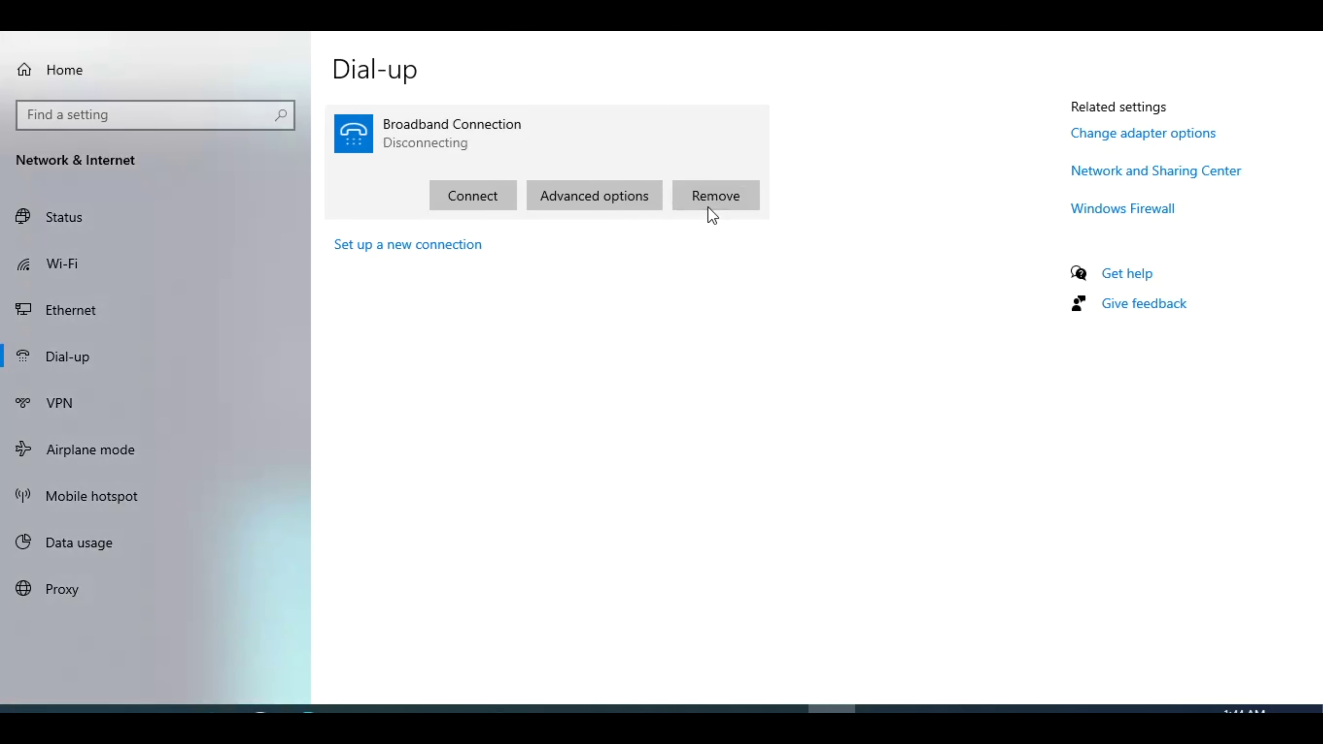
{"action": "left_click", "coordinate": [461, 194]}
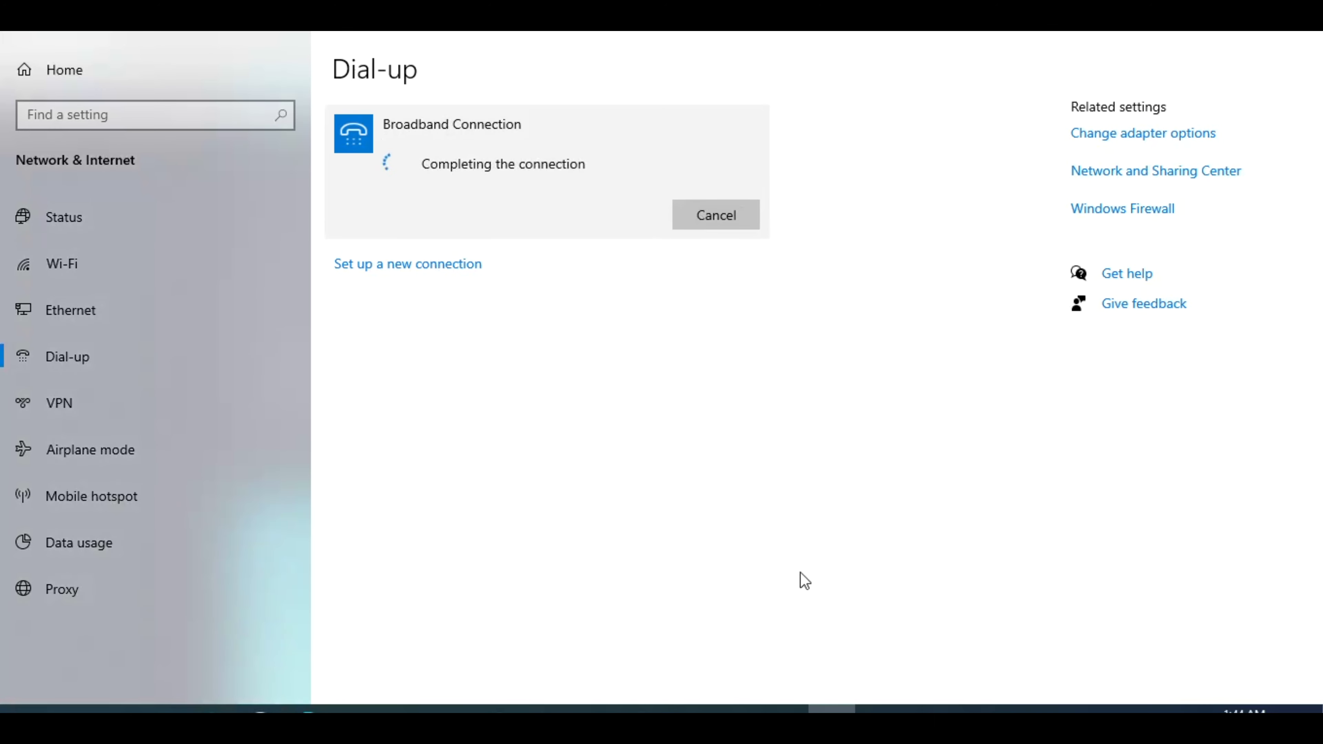
- Open the Broadband Connection's network details to verify its IPv4 address, and close the details and status windows
{"action": "left_click", "coordinate": [498, 710]}
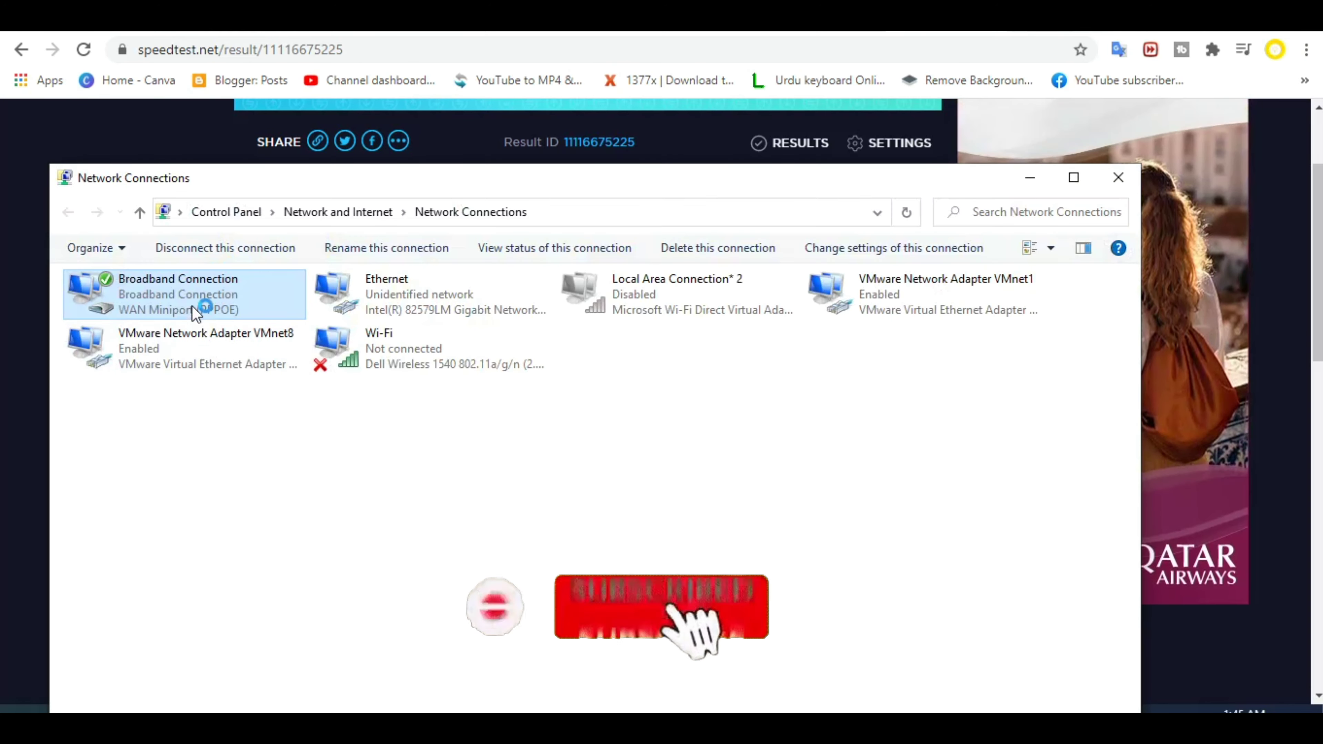
{"action": "double_click", "coordinate": [192, 304]}
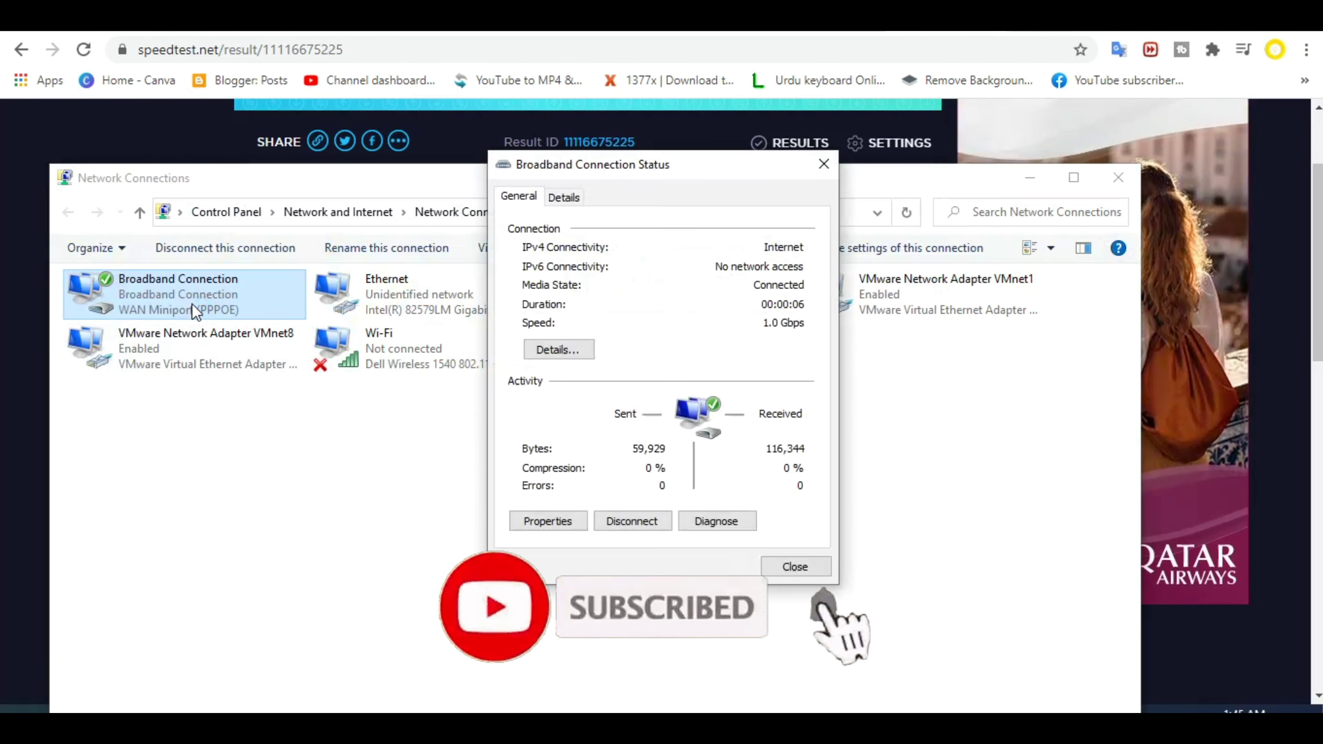
{"action": "left_click", "coordinate": [544, 352]}
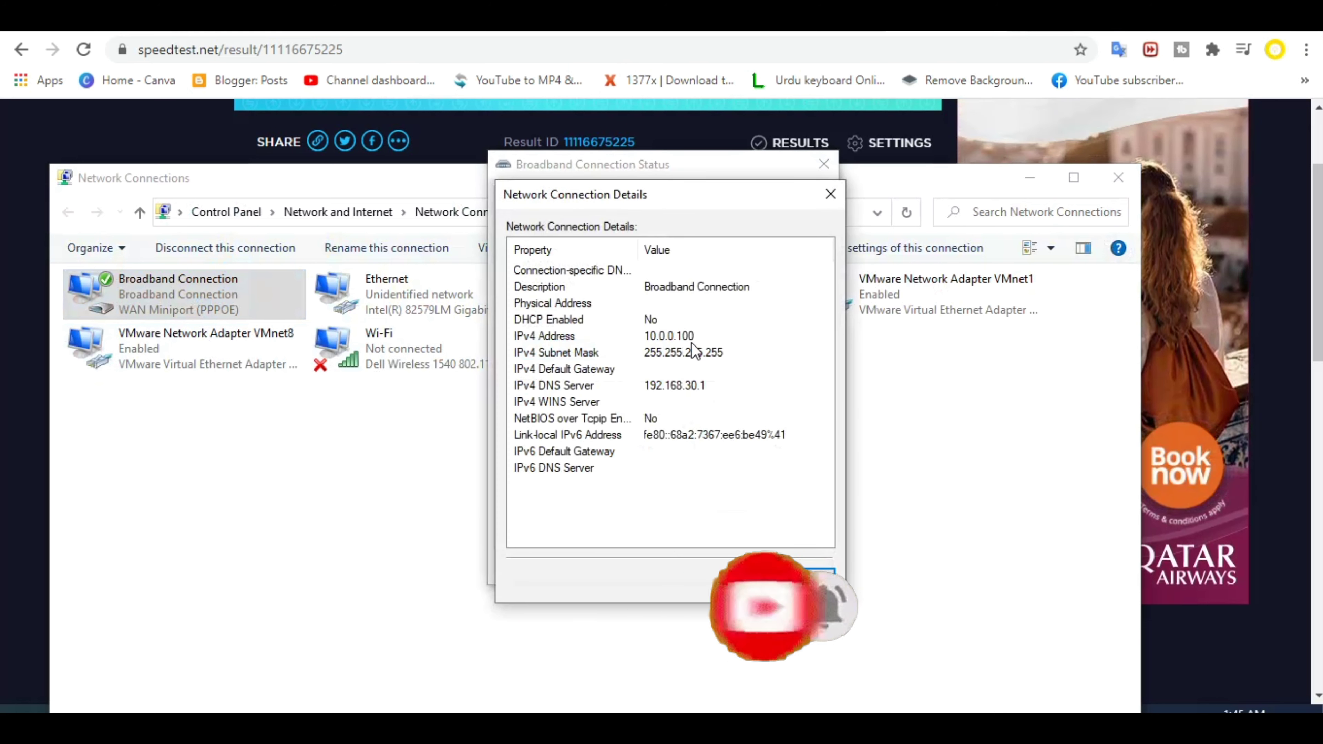
{"action": "key", "text": "Escape"}
{"action": "key", "text": "Escape"}
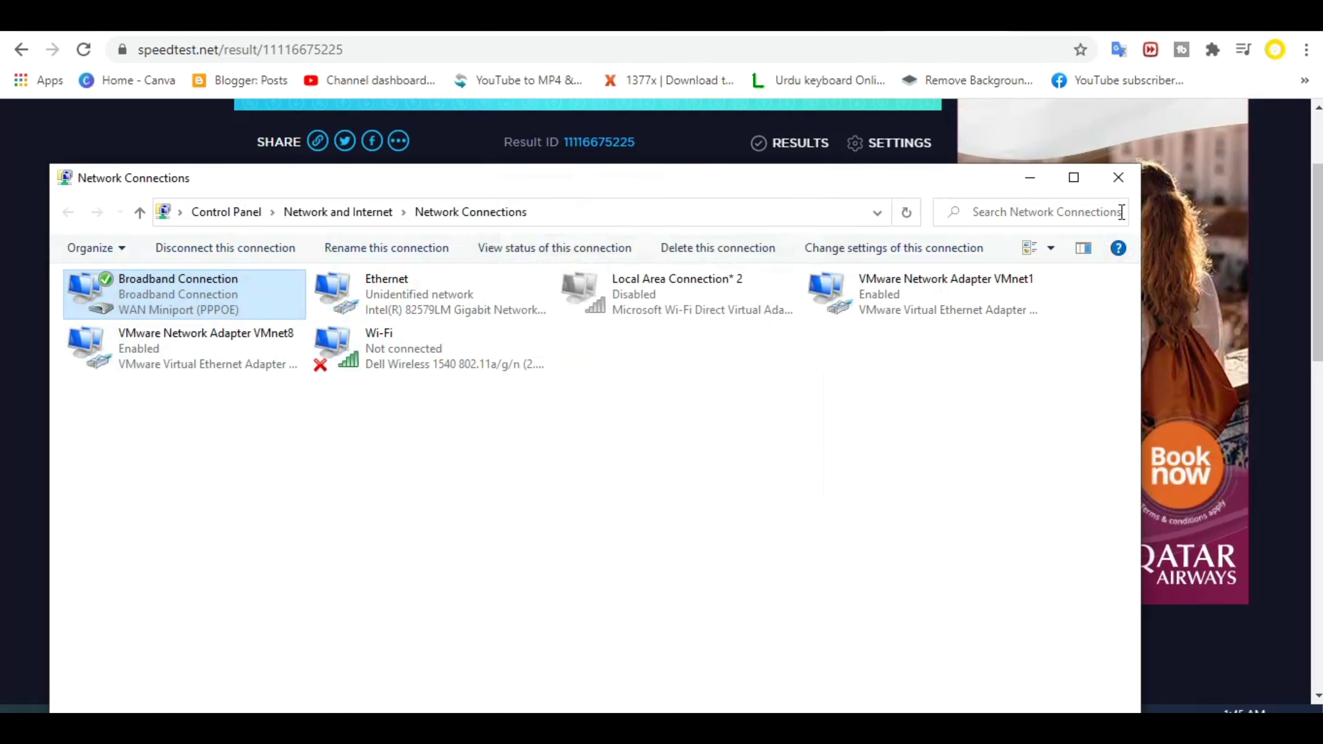
- Run a new test on speedtest.net, and switch to WinBox to watch the simple queues during the test
{"action": "left_click", "coordinate": [1036, 185]}
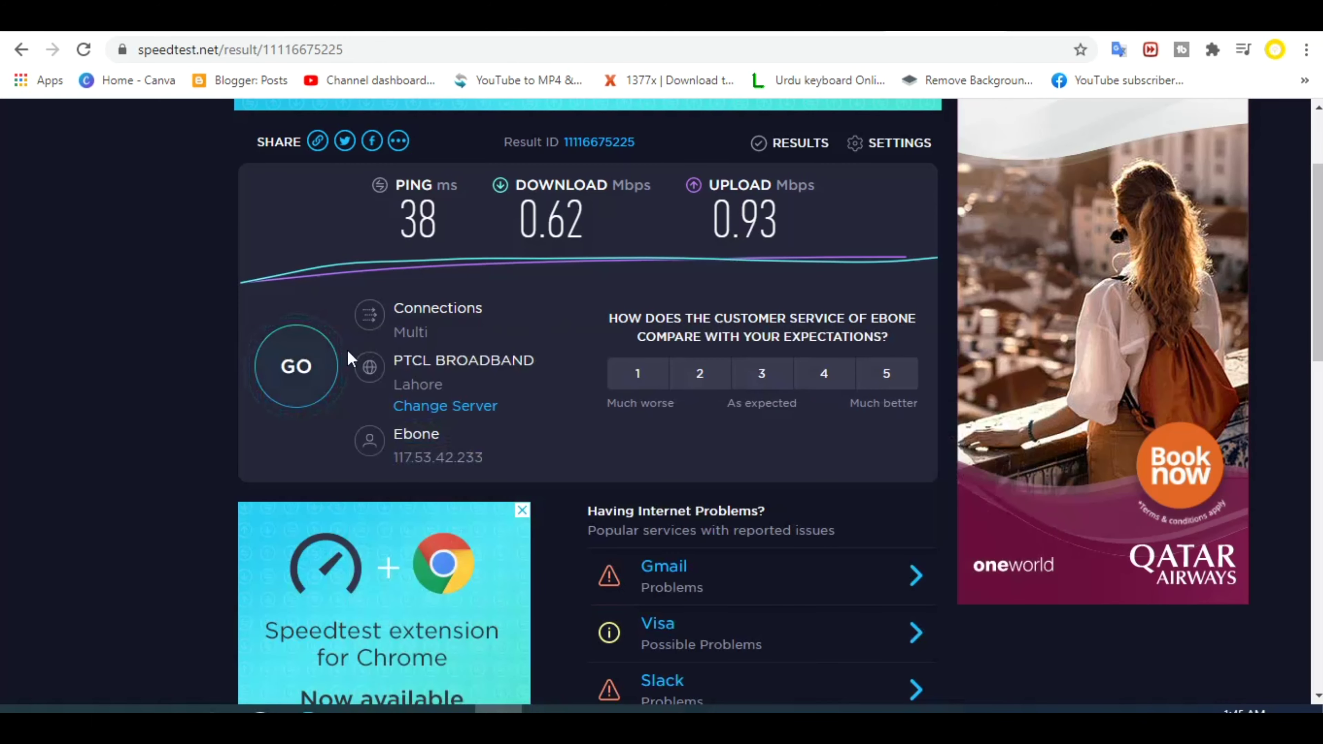
{"action": "left_click", "coordinate": [301, 368]}
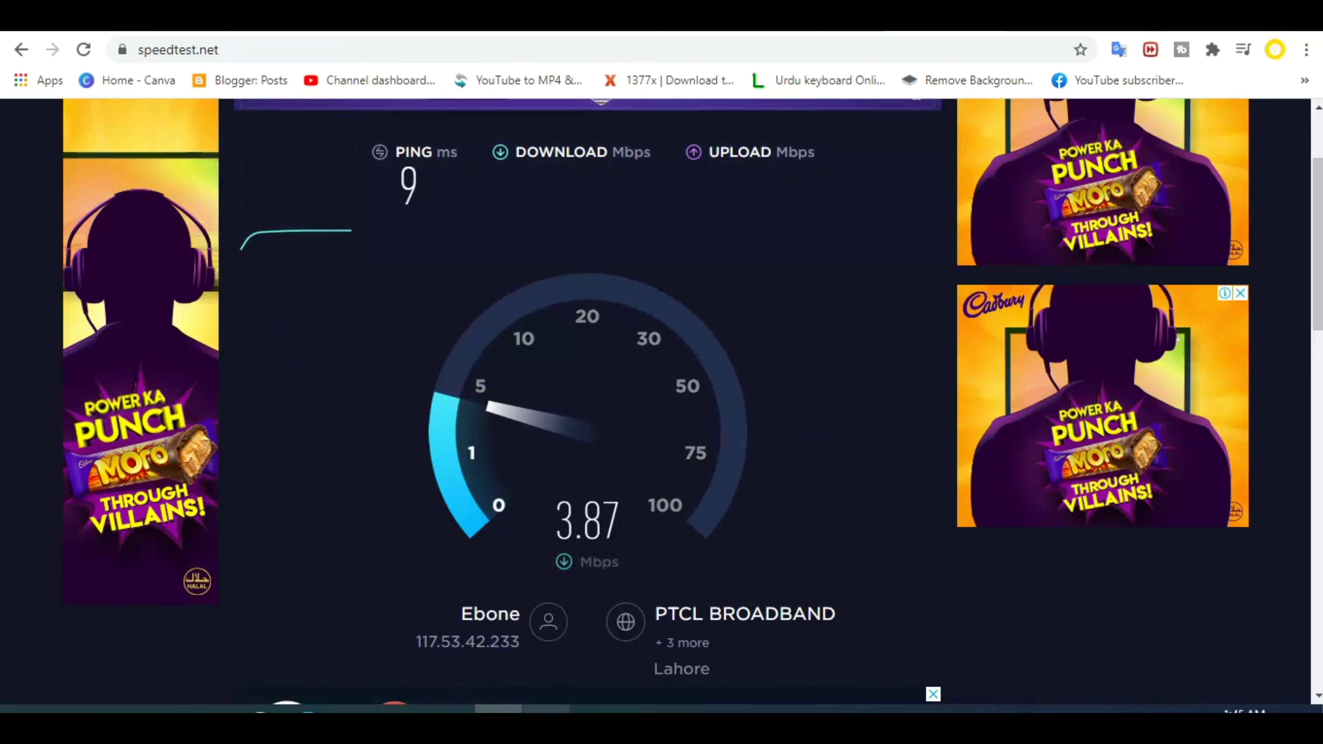
{"action": "mouse_move", "coordinate": [689, 710]}
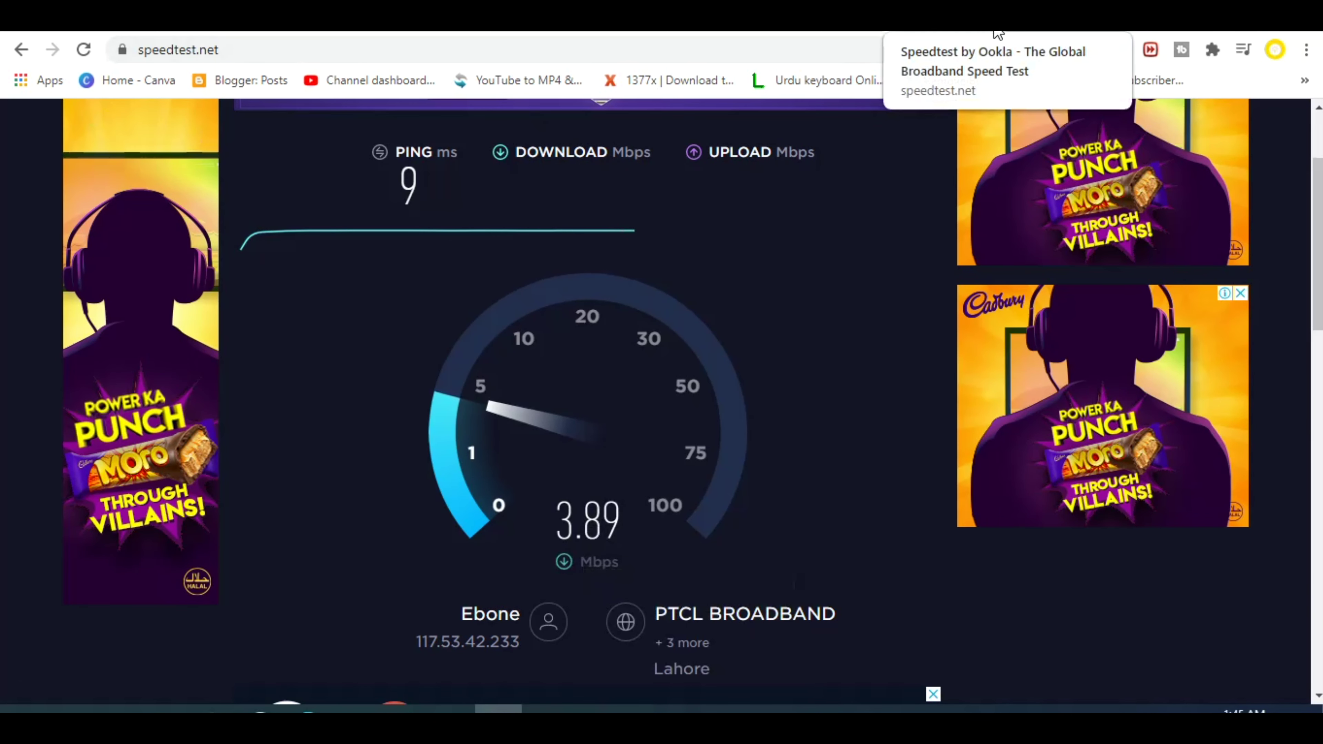
{"action": "left_click", "coordinate": [698, 708]}
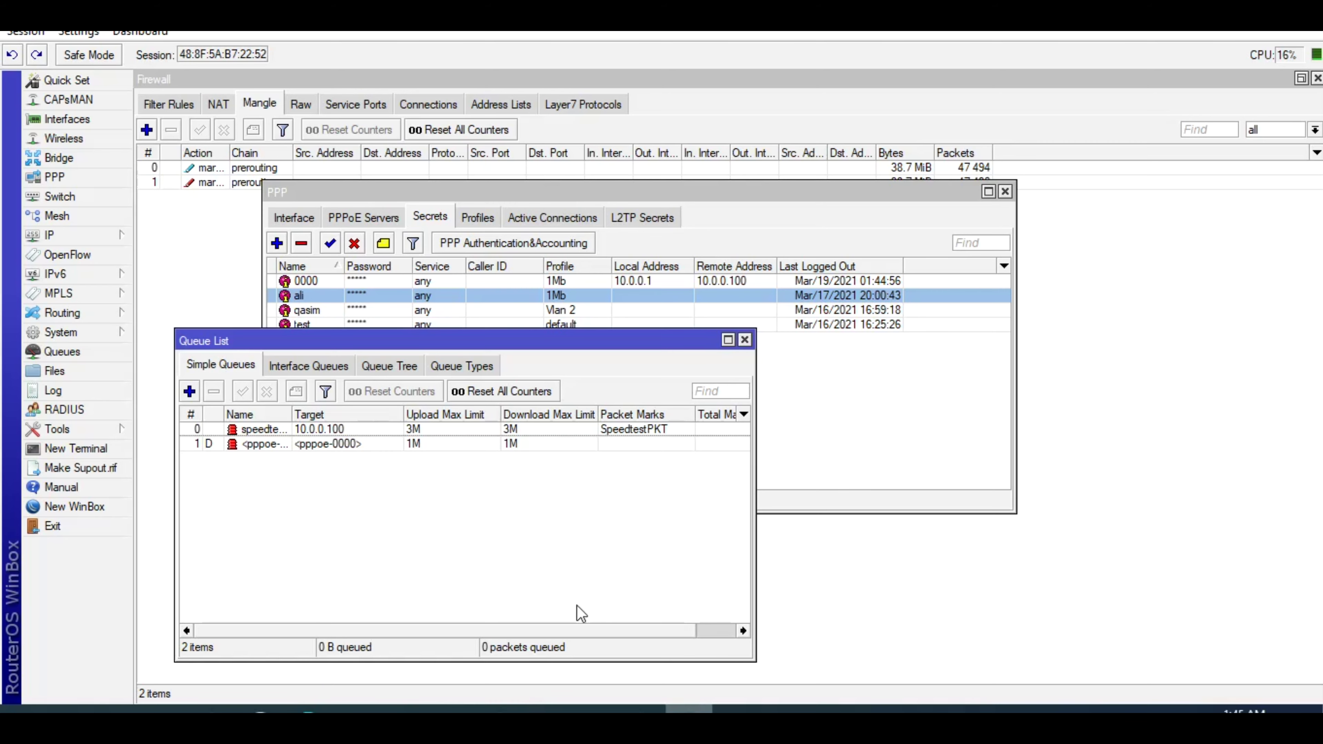
- Set the speedtest itinfo simple queue's target to the whole subnet 10.0.0.0/24 and save the queue
{"action": "double_click", "coordinate": [277, 430]}
{"action": "left_click", "coordinate": [899, 388]}
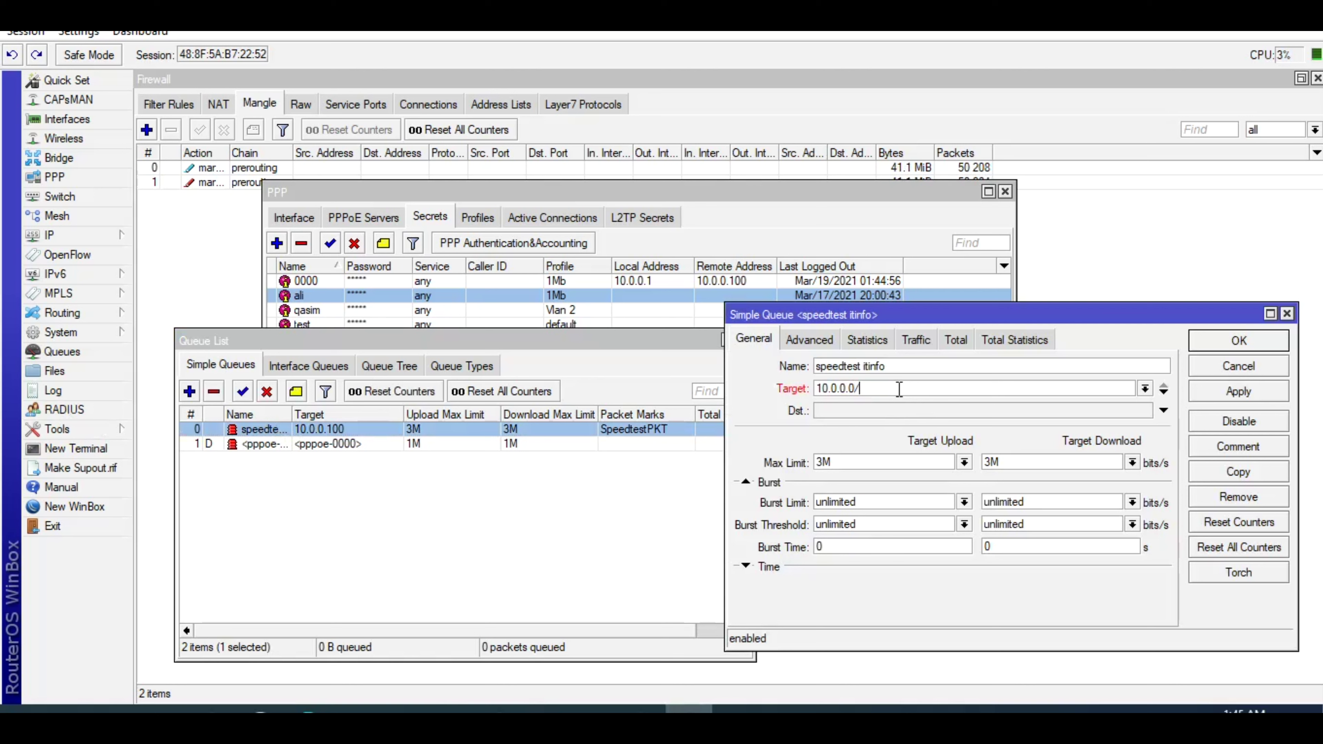
{"action": "left_click", "coordinate": [1267, 390]}
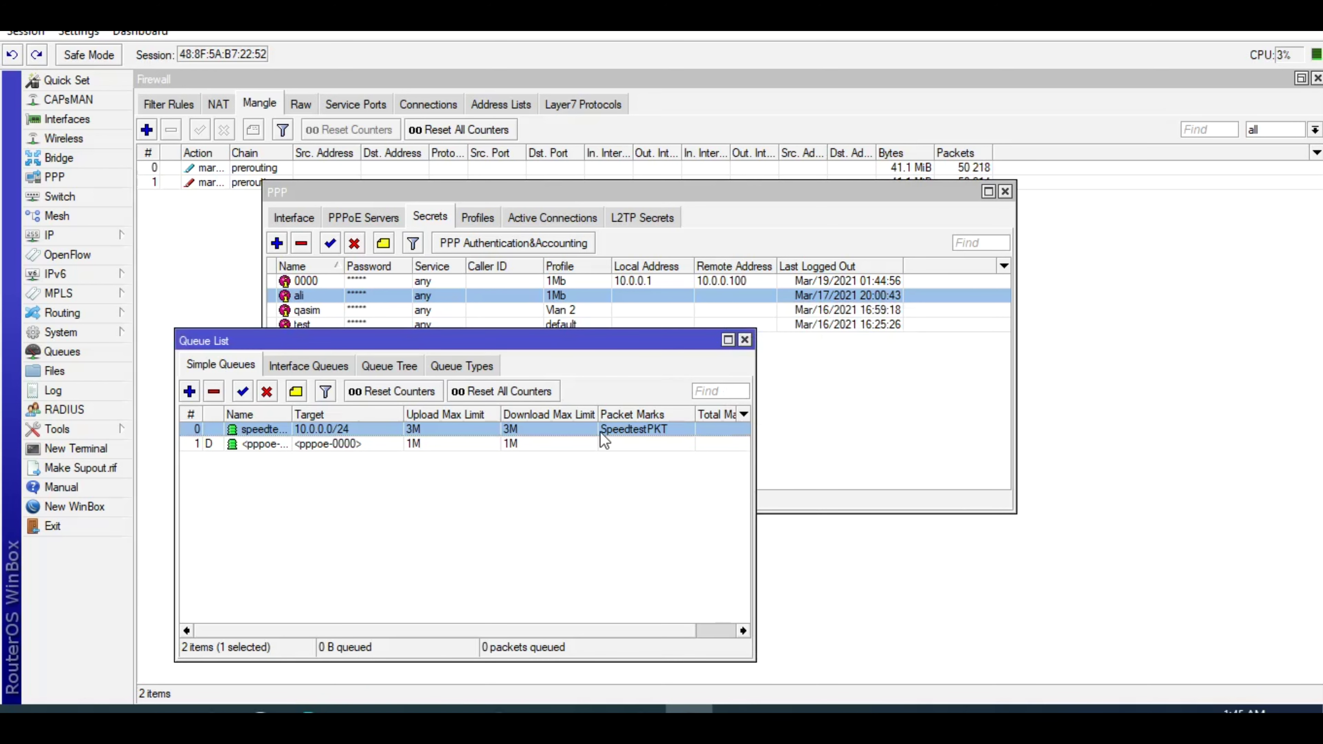
{"action": "left_click", "coordinate": [382, 511]}
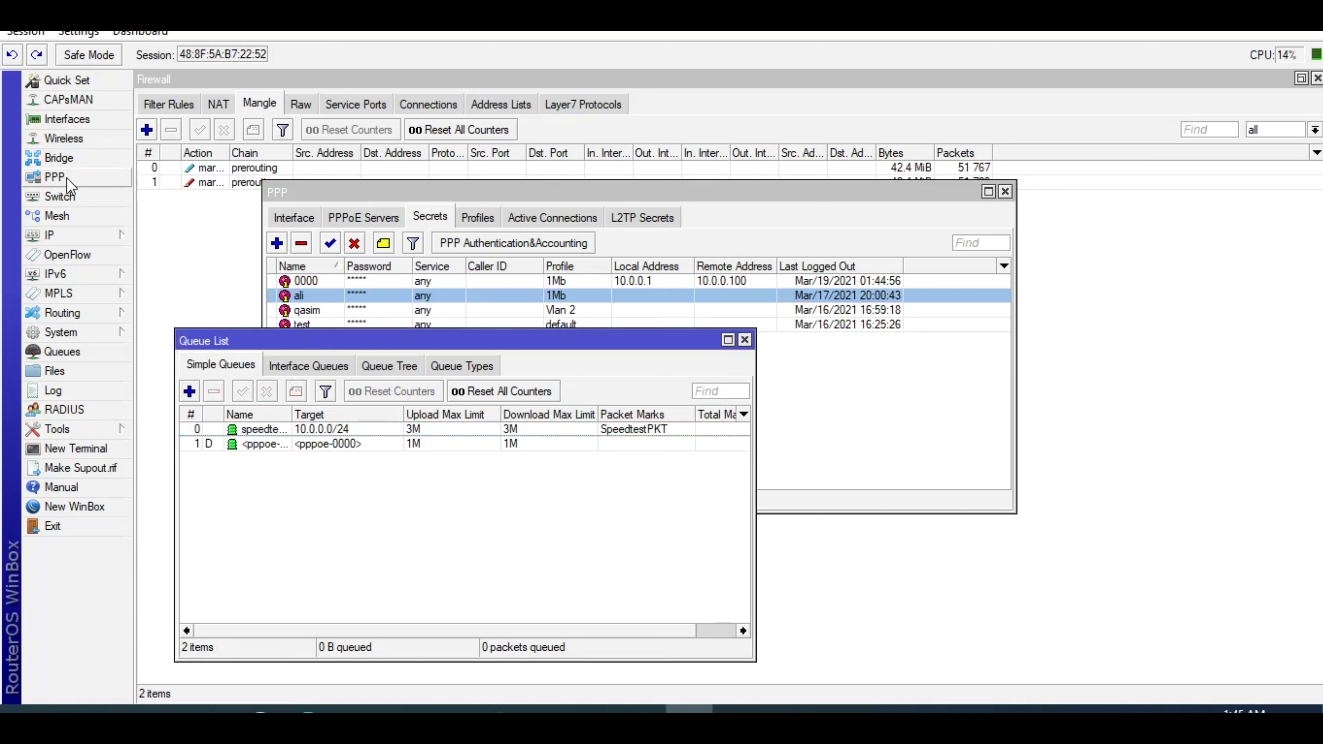
- Clear the local address and remote address from the first PPP secret and save it
{"action": "double_click", "coordinate": [326, 279]}
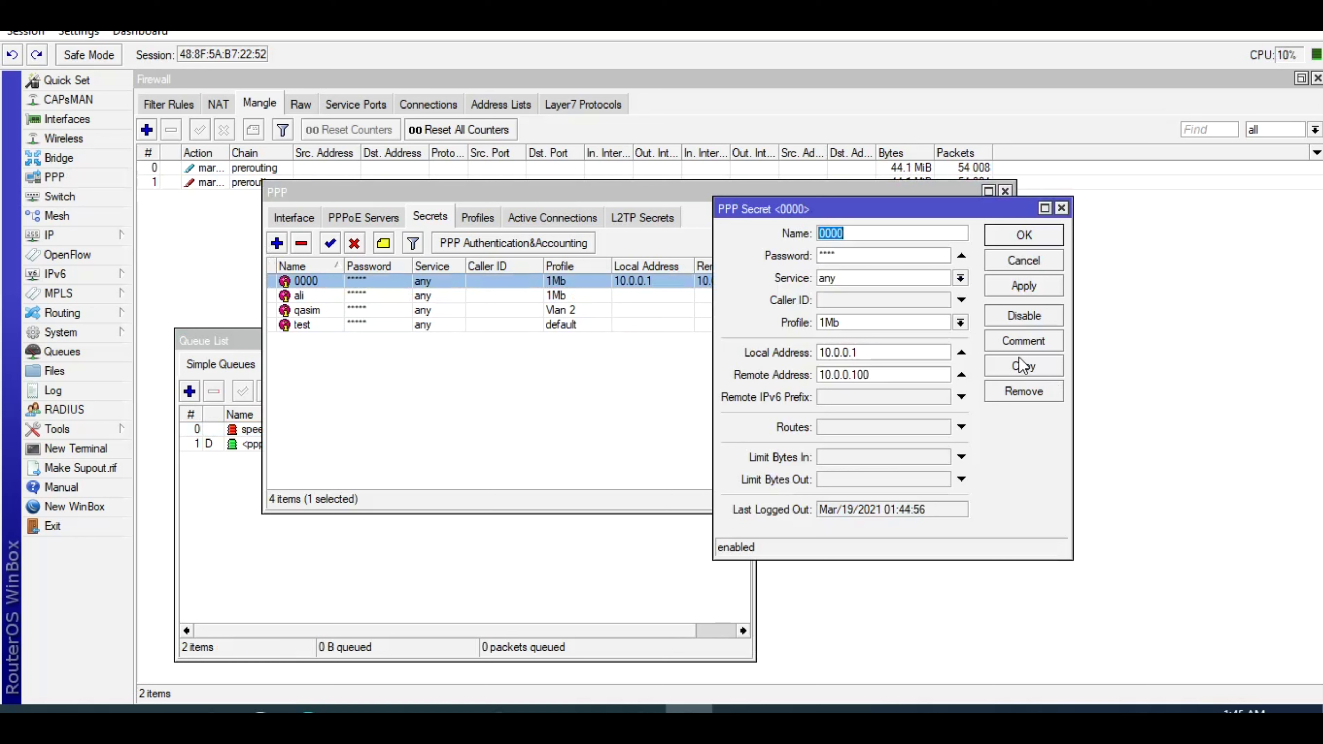
{"action": "left_click", "coordinate": [960, 352]}
{"action": "left_click", "coordinate": [962, 375]}
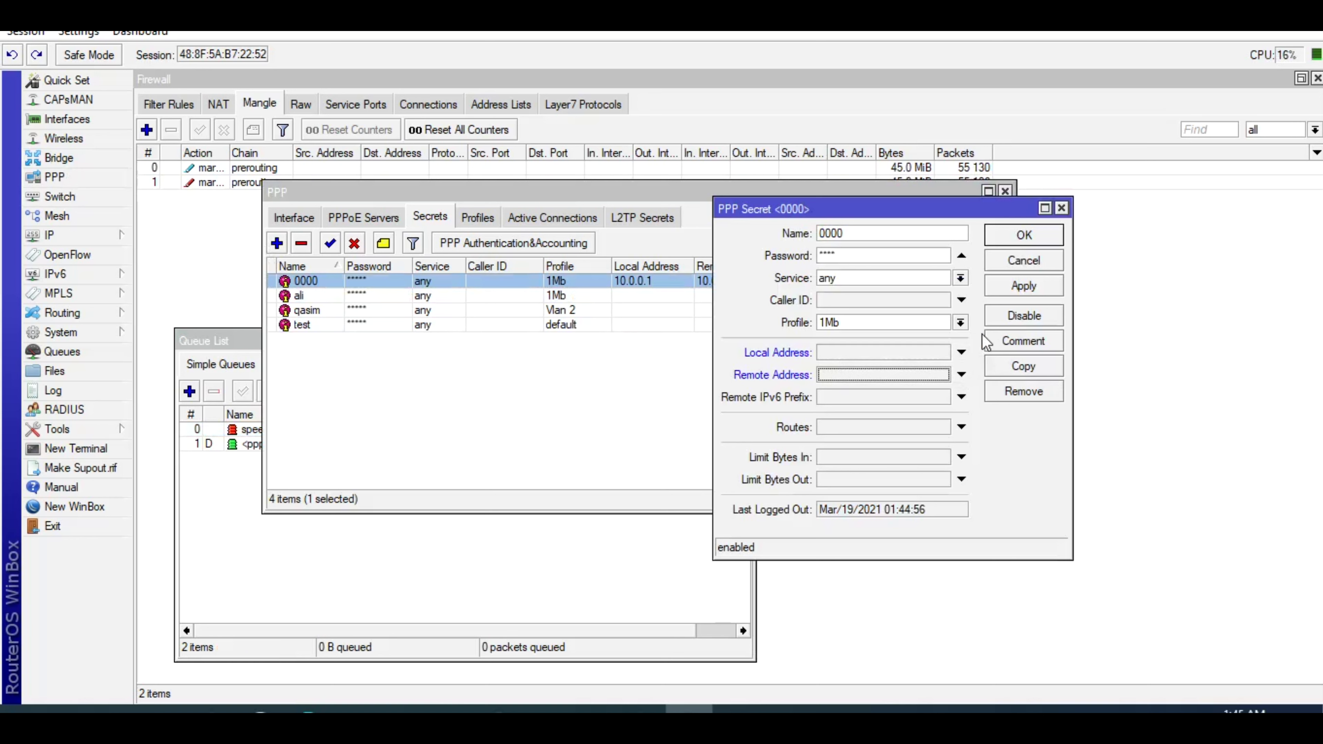
{"action": "left_click", "coordinate": [1016, 241]}
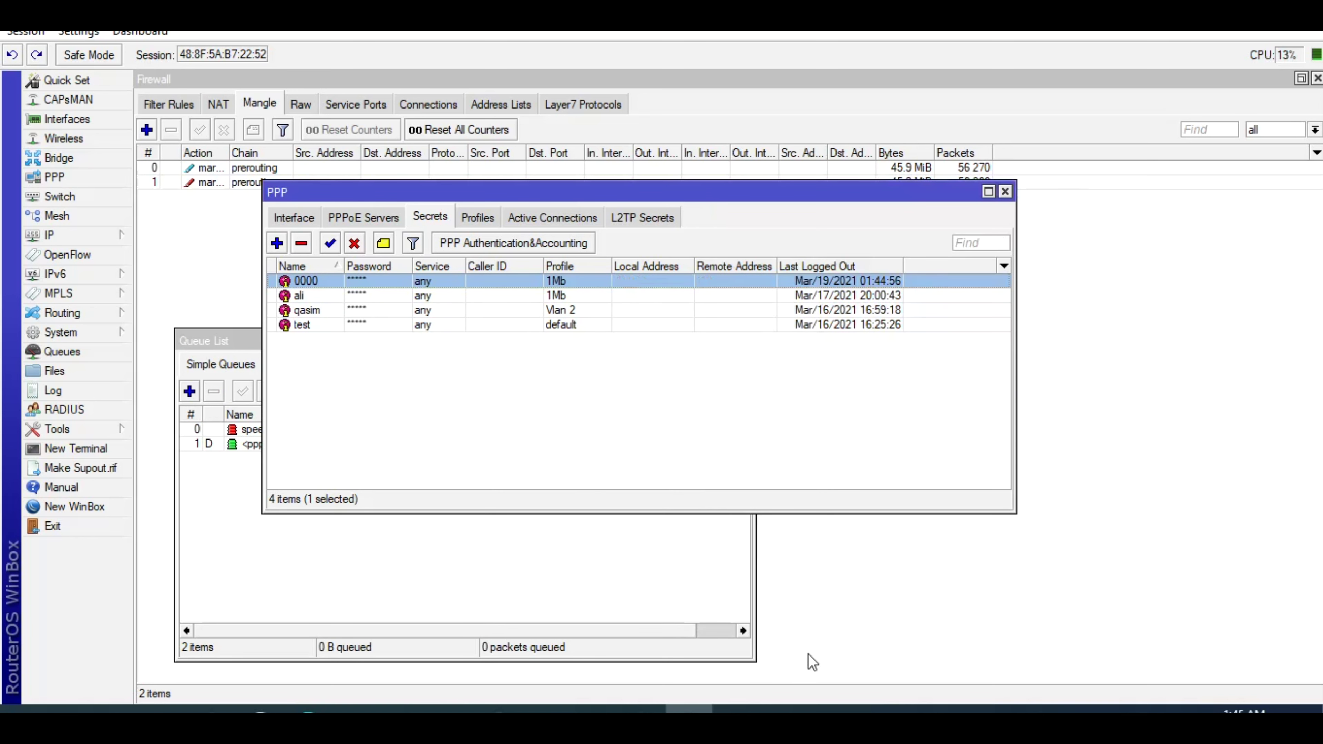
- Switch to the Windows Dial-up settings, and disconnect and reconnect the Broadband Connection
{"action": "left_click", "coordinate": [832, 708]}
{"action": "left_click", "coordinate": [707, 197]}
{"action": "left_click", "coordinate": [458, 195]}
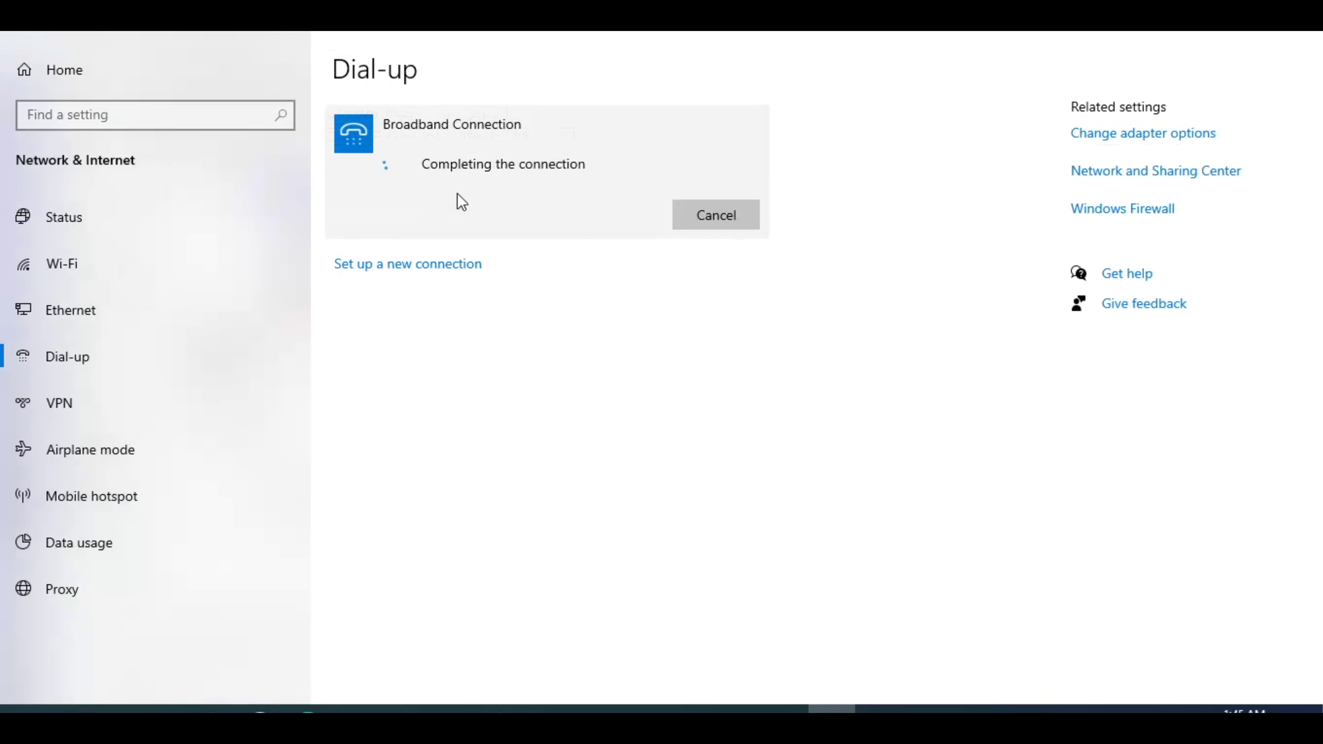
- In WinBox, check the remote address in the active PPPoE interface's status, and close the interface and PPP windows
{"action": "left_click", "coordinate": [783, 708]}
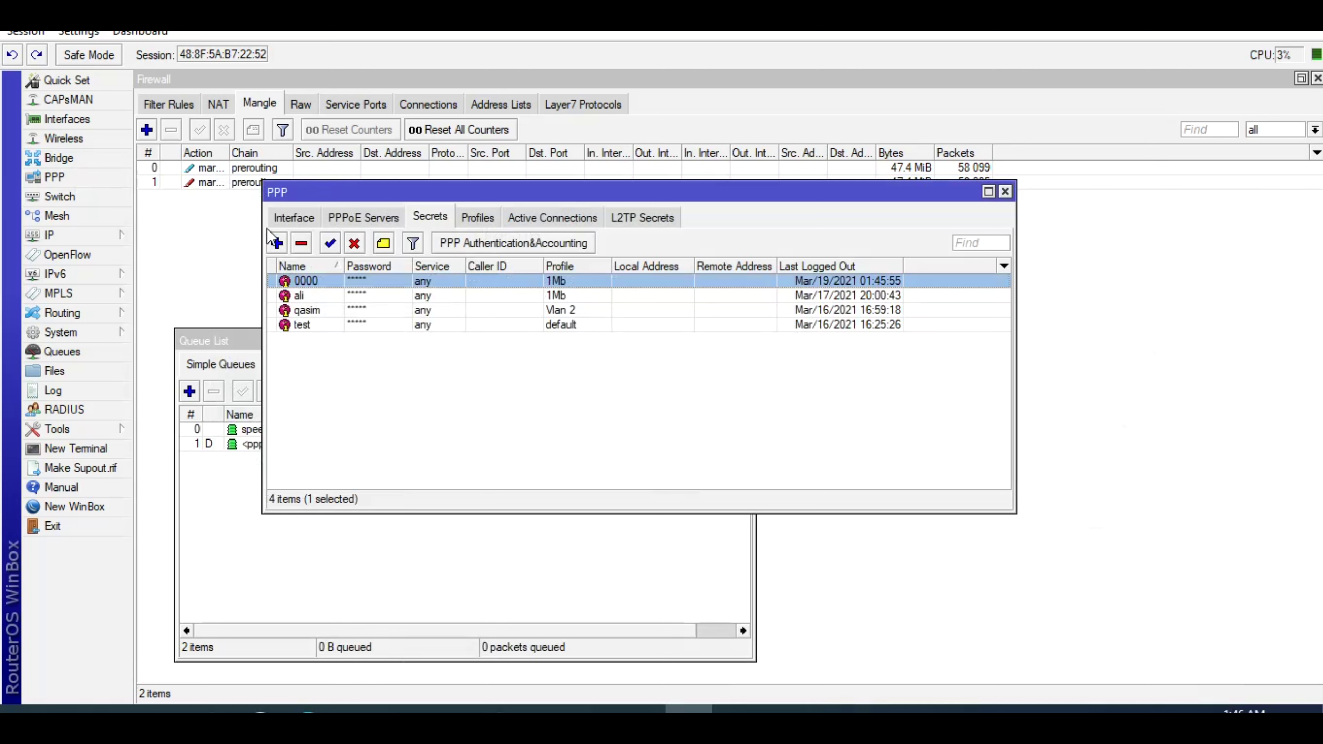
{"action": "left_click", "coordinate": [294, 219]}
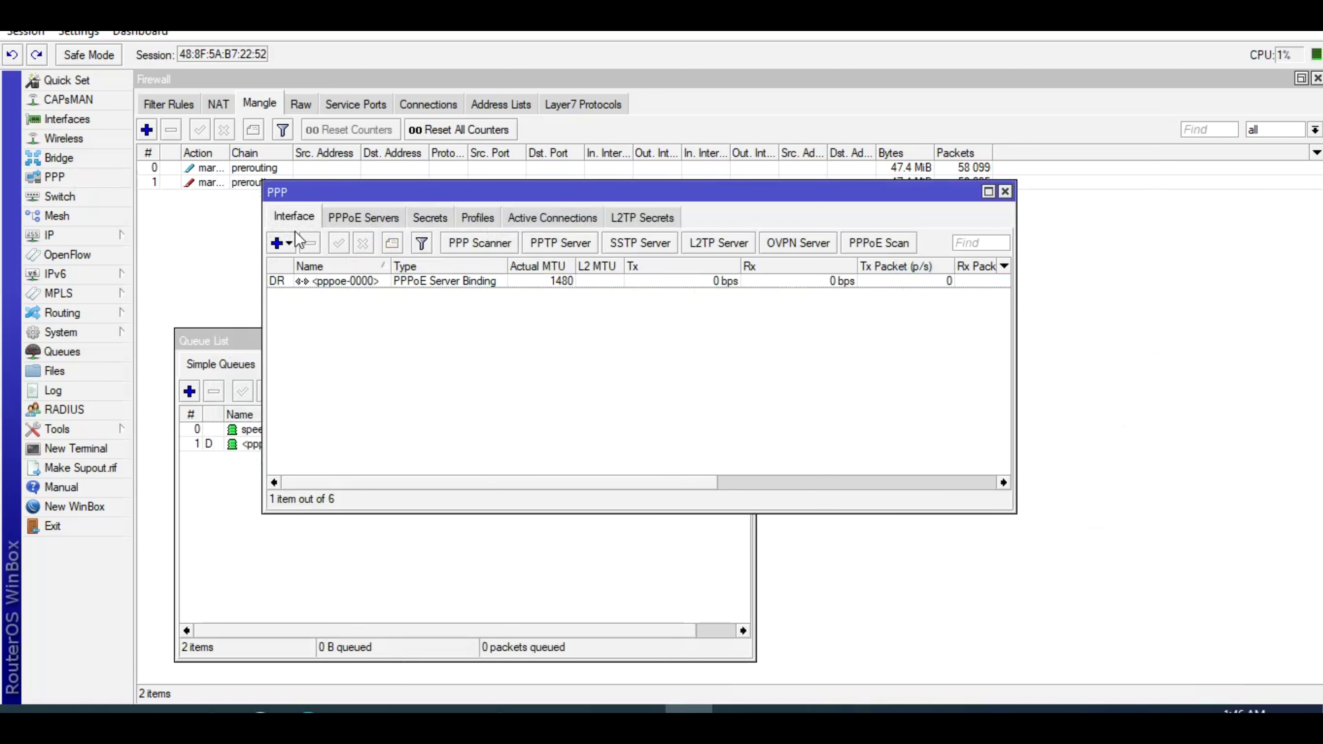
{"action": "double_click", "coordinate": [388, 284]}
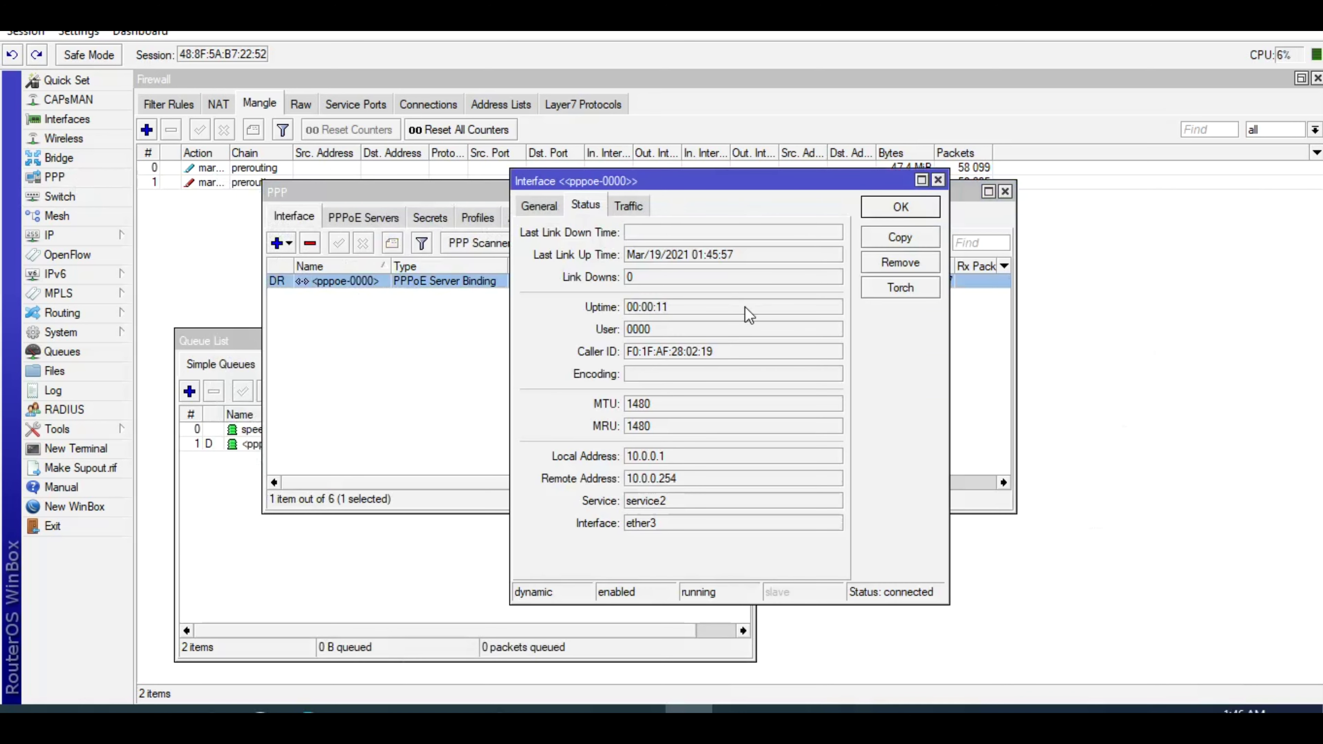
{"action": "key", "text": "Escape"}
{"action": "key", "text": "Escape"}
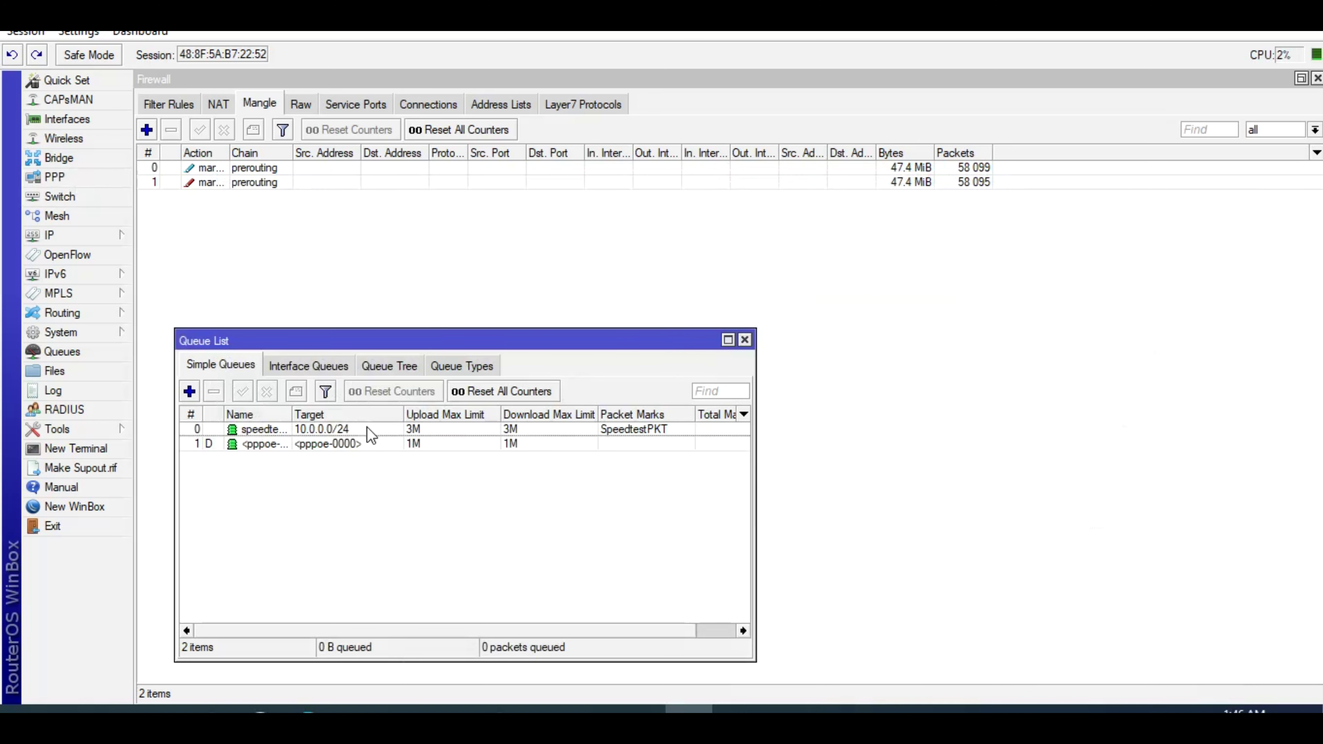
- Rerun the speed test in the browser and check the speedtest and PPPoE simple queues in WinBox
{"action": "left_click", "coordinate": [367, 428]}
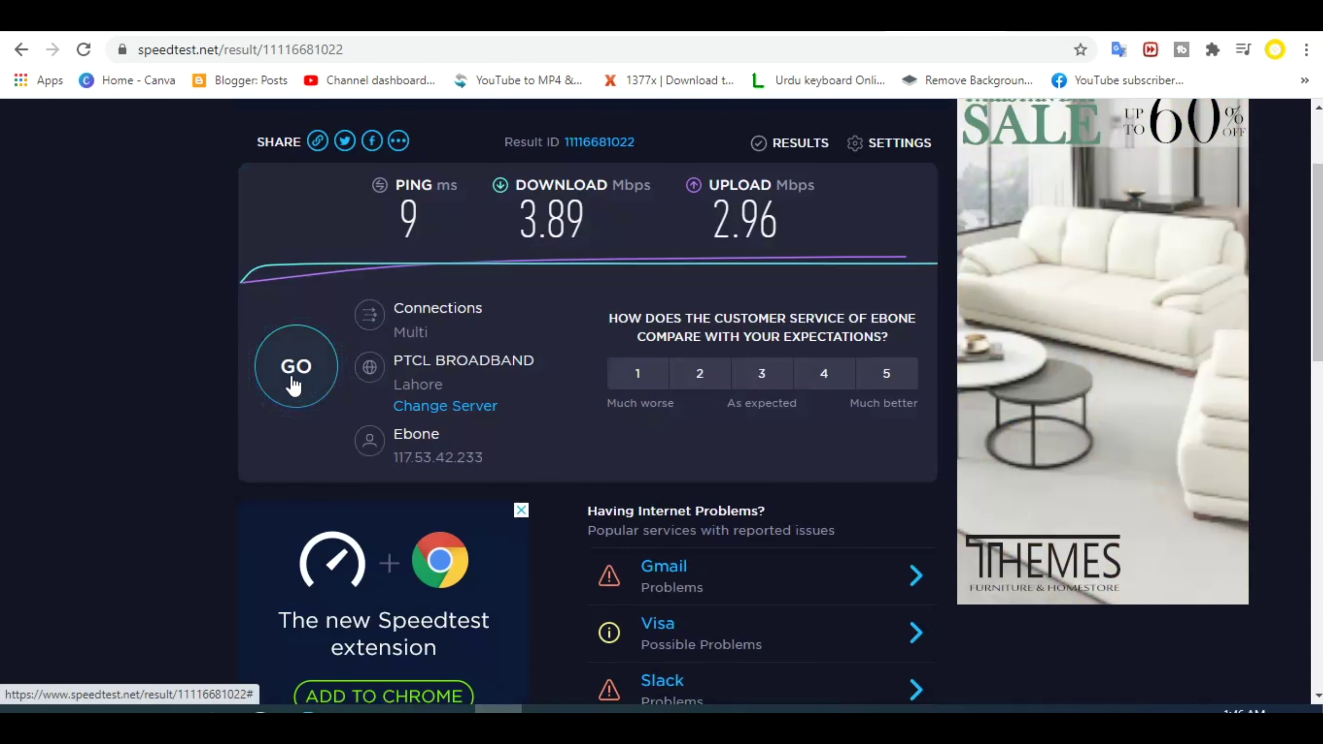
{"action": "left_click", "coordinate": [294, 383]}
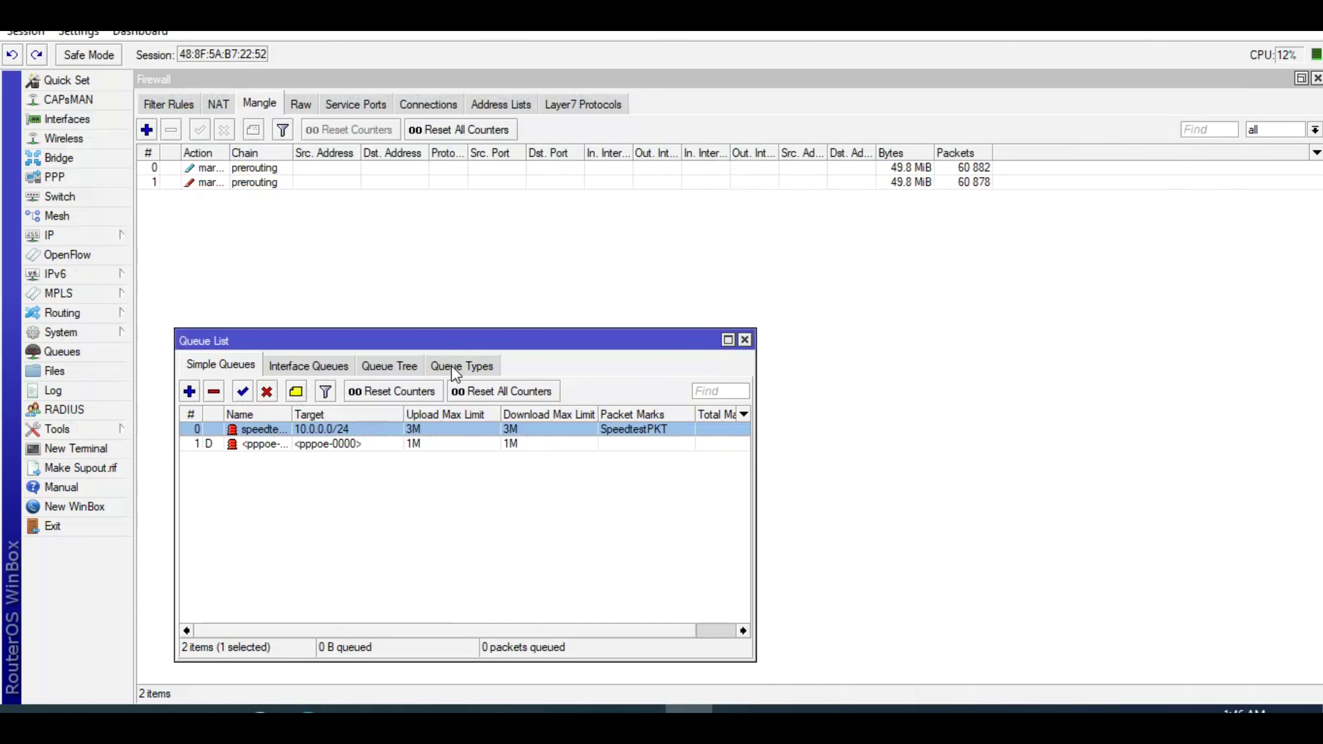
{"action": "double_click", "coordinate": [273, 442]}
{"action": "key", "text": "Escape"}
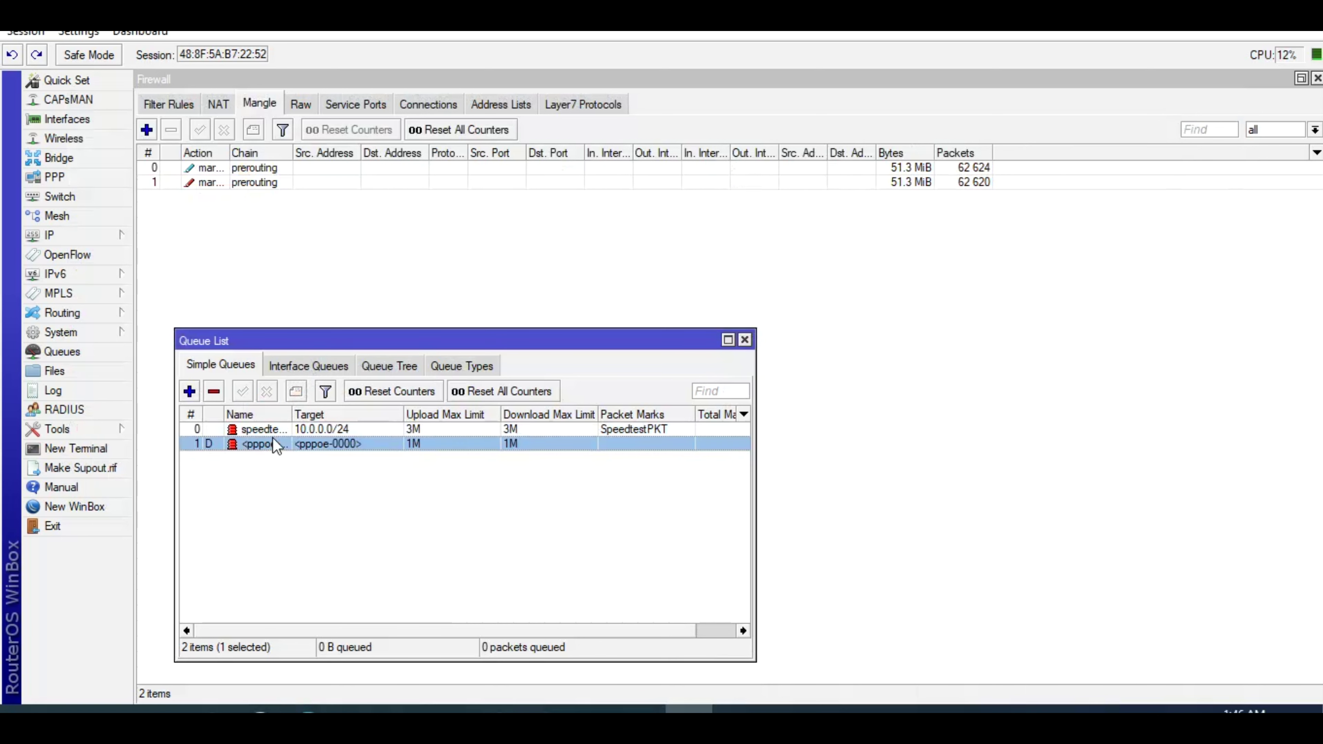
- Set both the upload and download max limits of the speedtest itinfo queue to unlimited and apply the change
{"action": "double_click", "coordinate": [270, 429]}
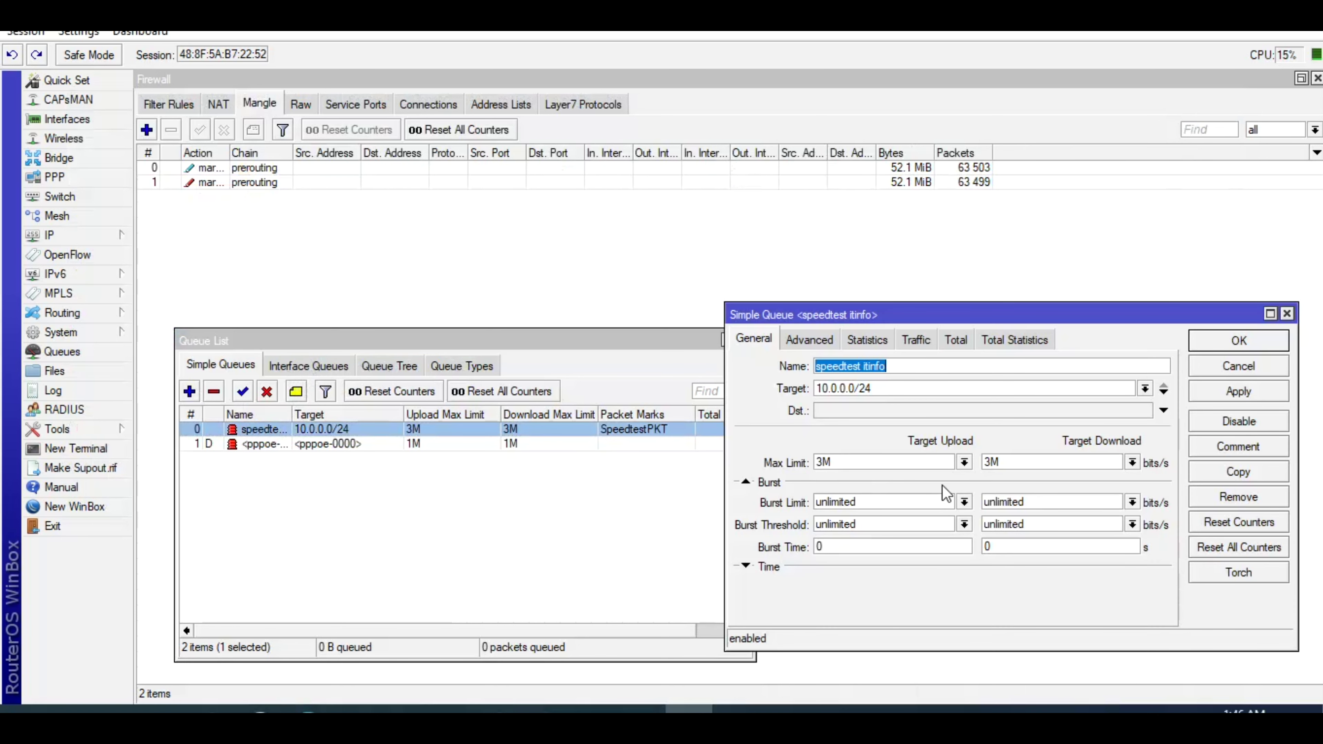
{"action": "left_click", "coordinate": [964, 463]}
{"action": "left_click", "coordinate": [945, 479]}
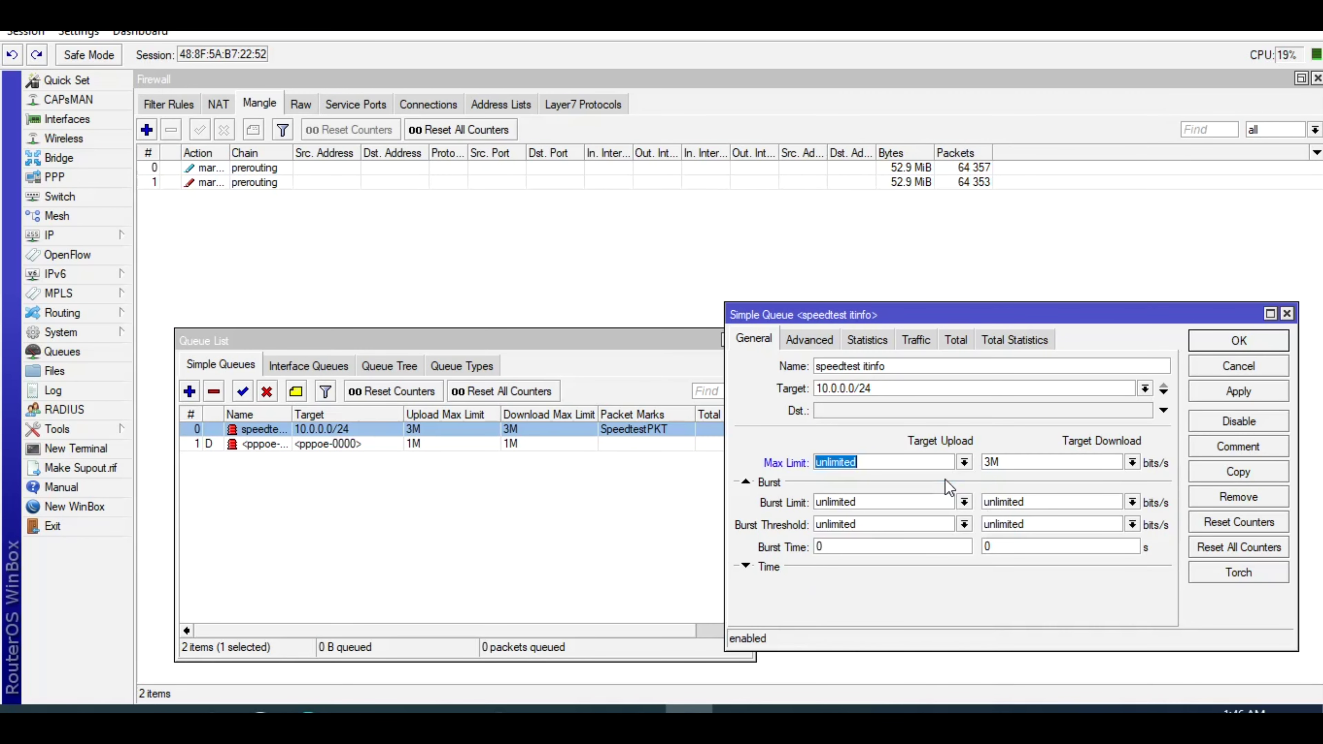
{"action": "left_click", "coordinate": [1133, 461]}
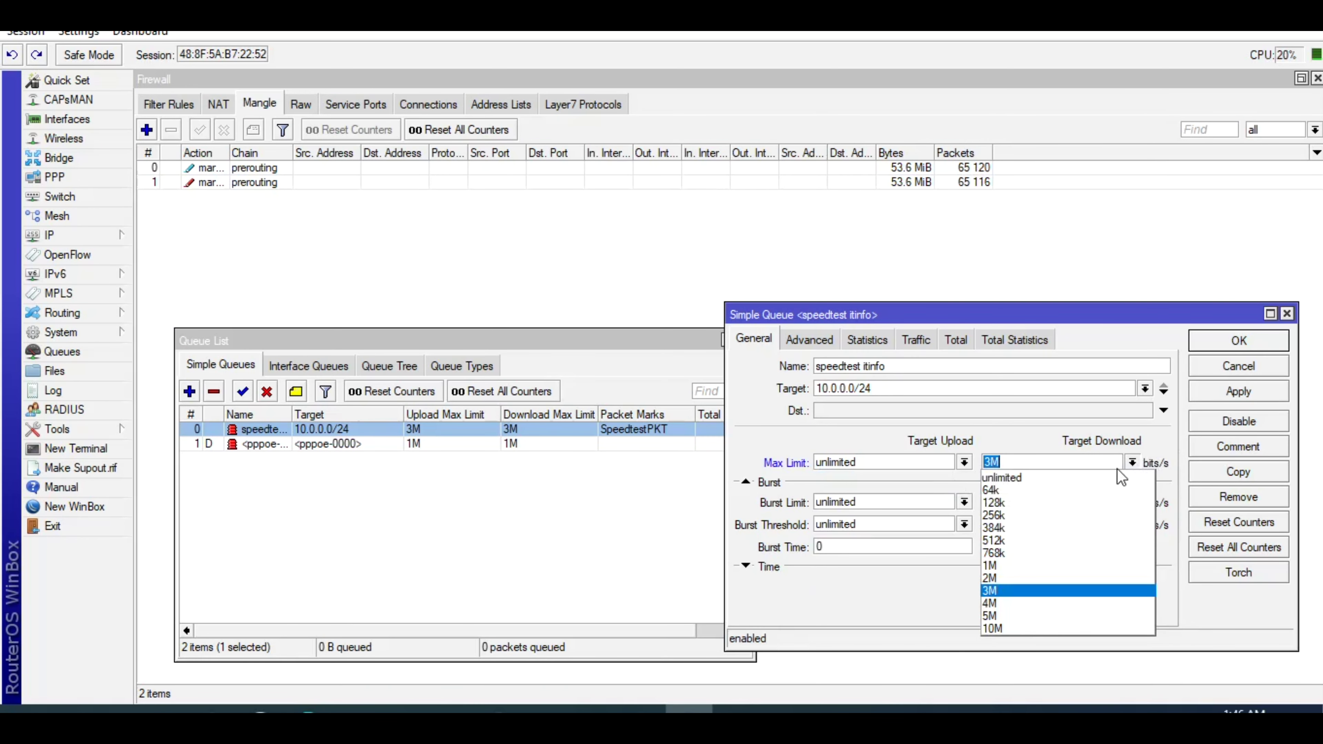
{"action": "left_click", "coordinate": [1099, 478]}
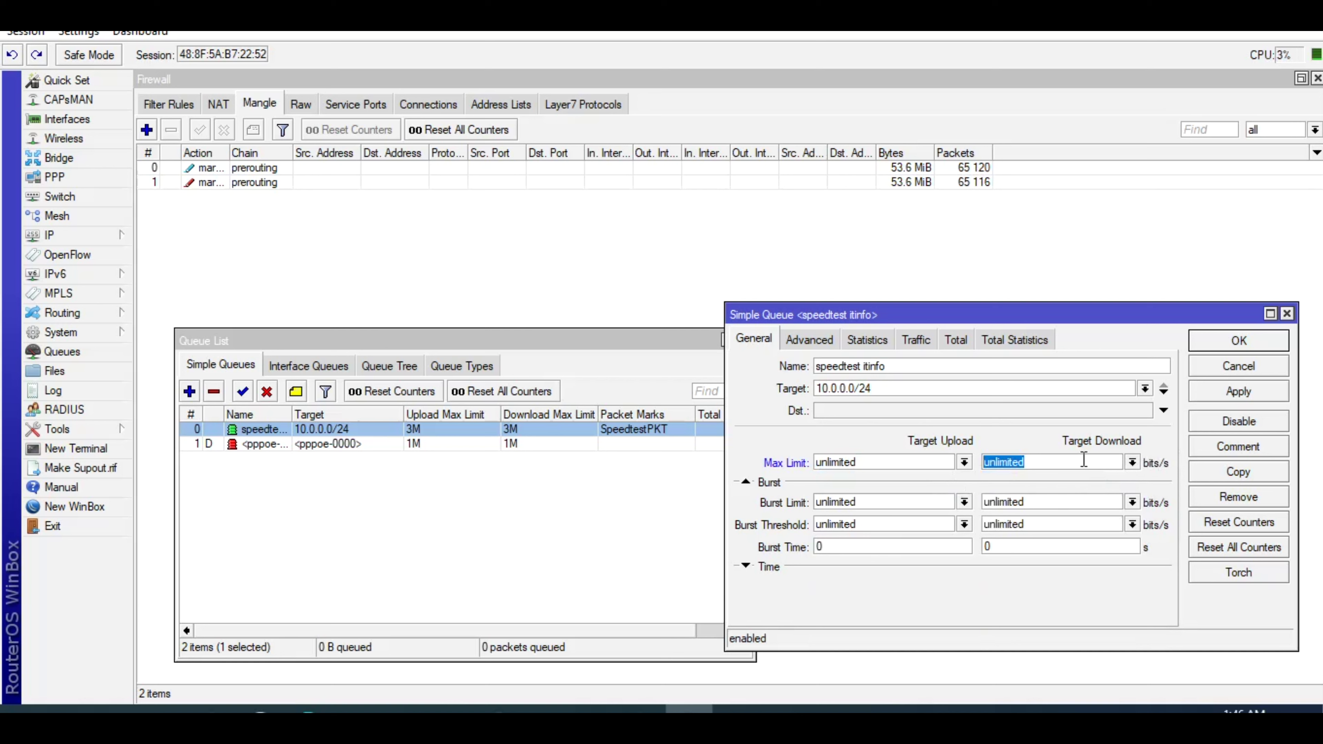
{"action": "left_click", "coordinate": [1214, 398]}
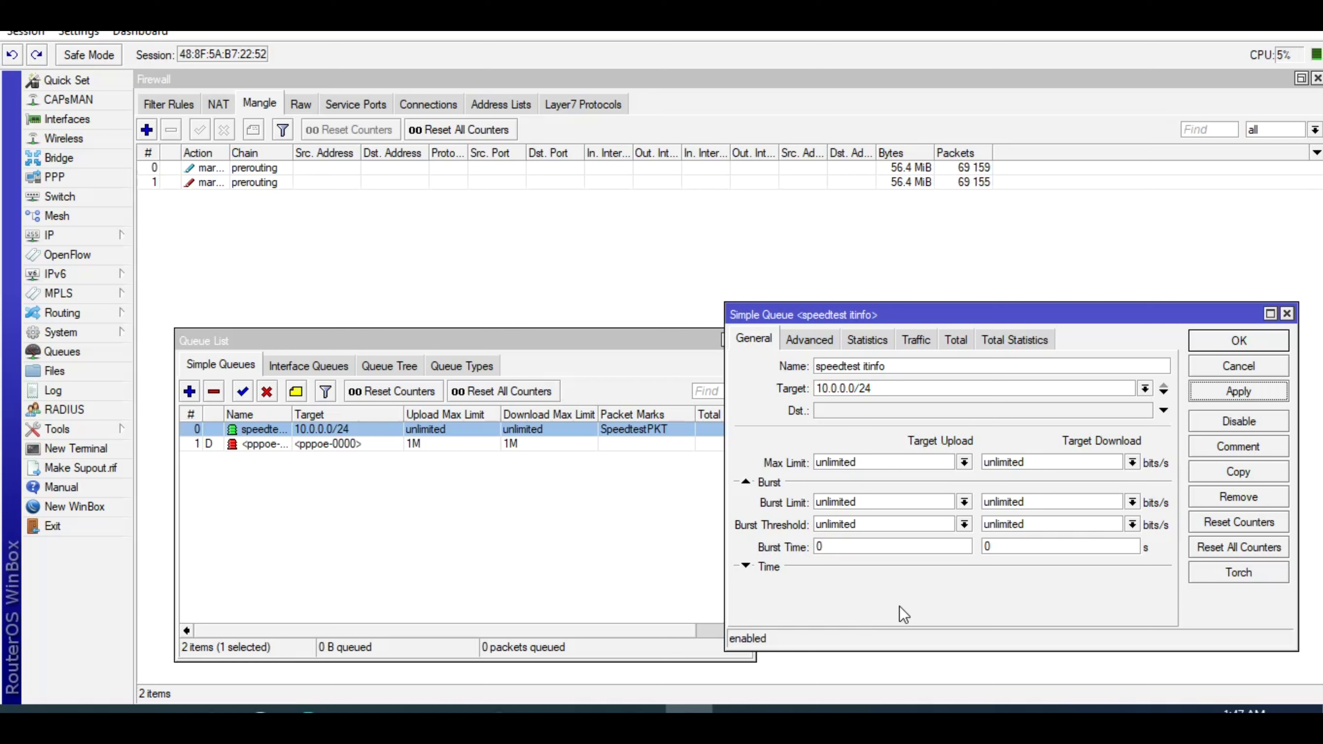
- Create a queue type named 3M D of kind pcq with a 3M rate and the Dst. Address classifier
{"action": "double_click", "coordinate": [883, 388]}
{"action": "left_click", "coordinate": [806, 339]}
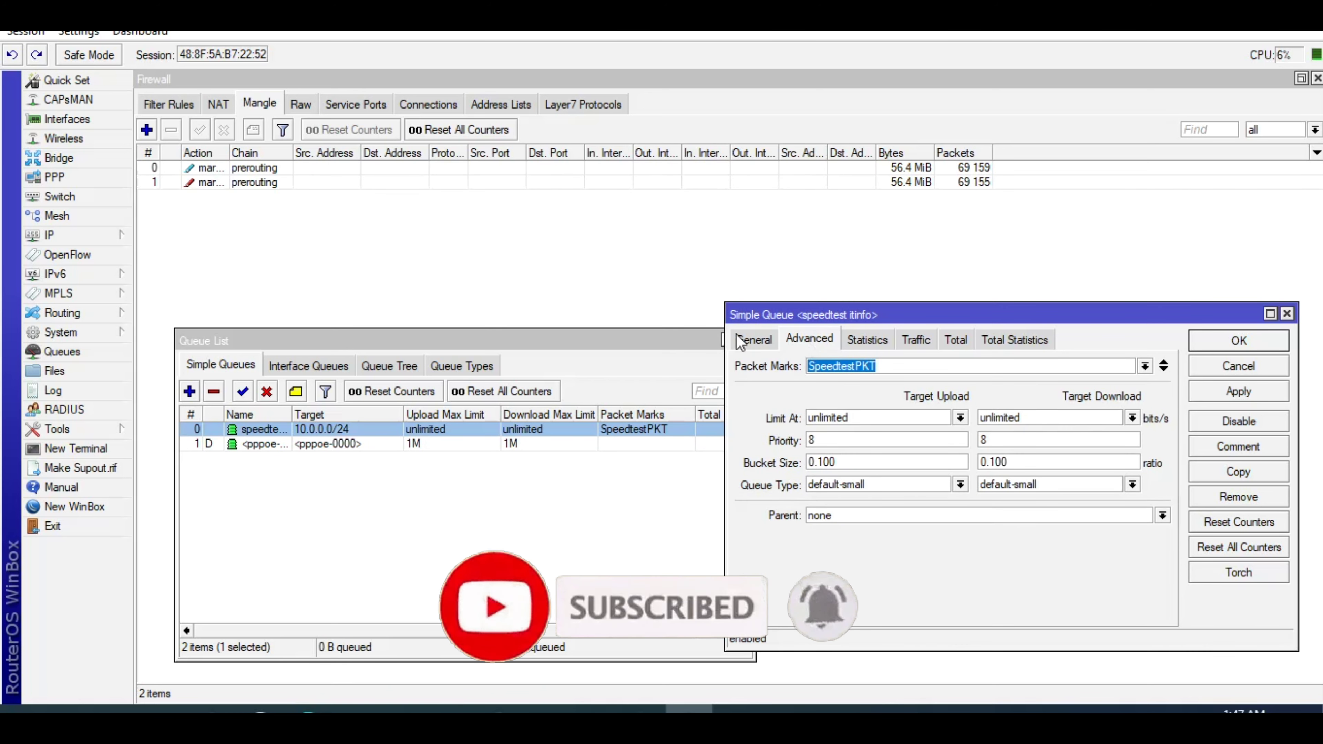
{"action": "left_click", "coordinate": [478, 369]}
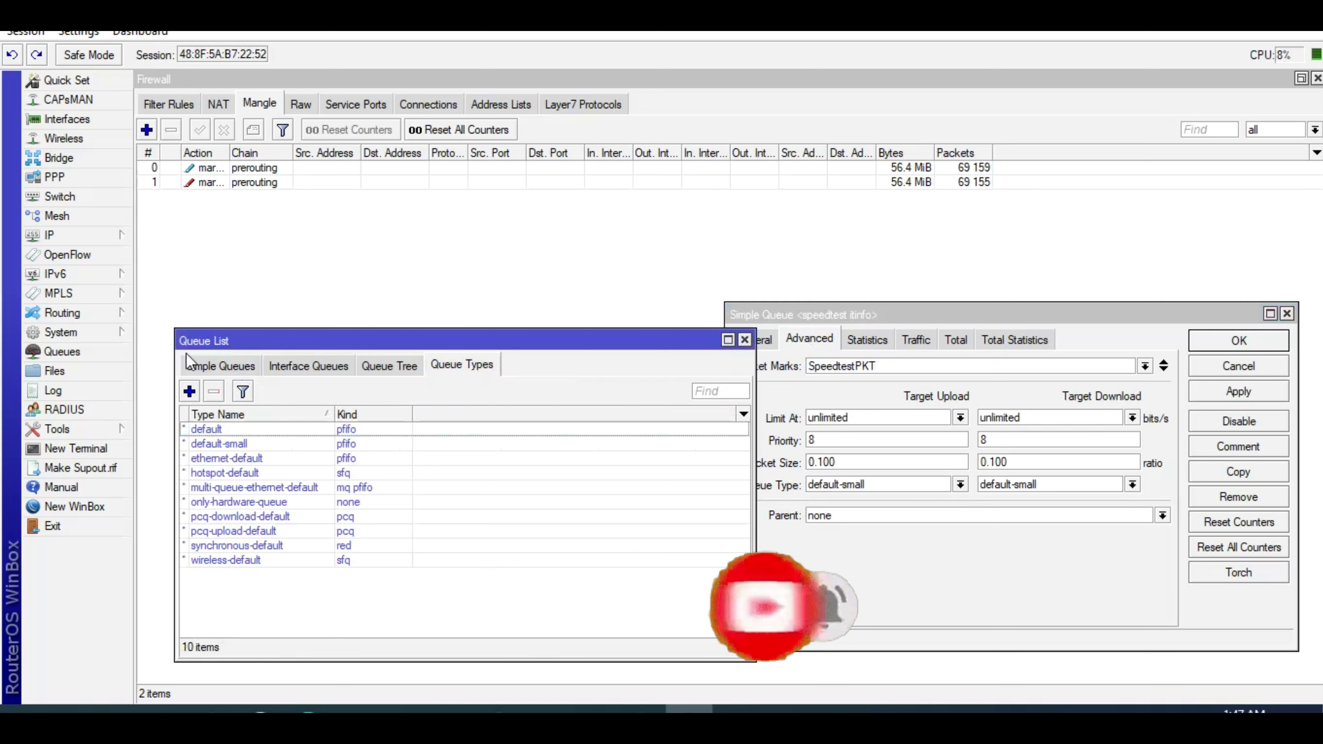
{"action": "left_click", "coordinate": [189, 391]}
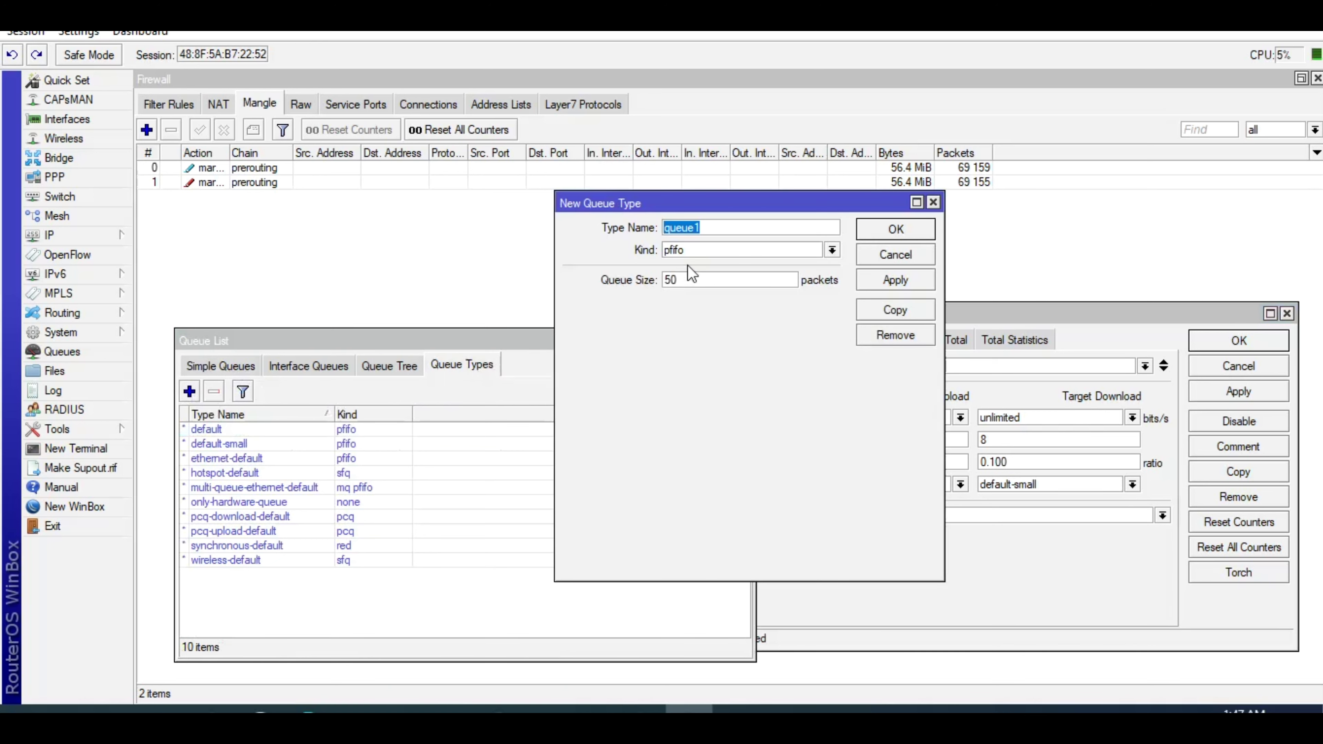
{"action": "type", "text": "3M D"}
{"action": "left_click", "coordinate": [833, 250]}
{"action": "left_click", "coordinate": [791, 302]}
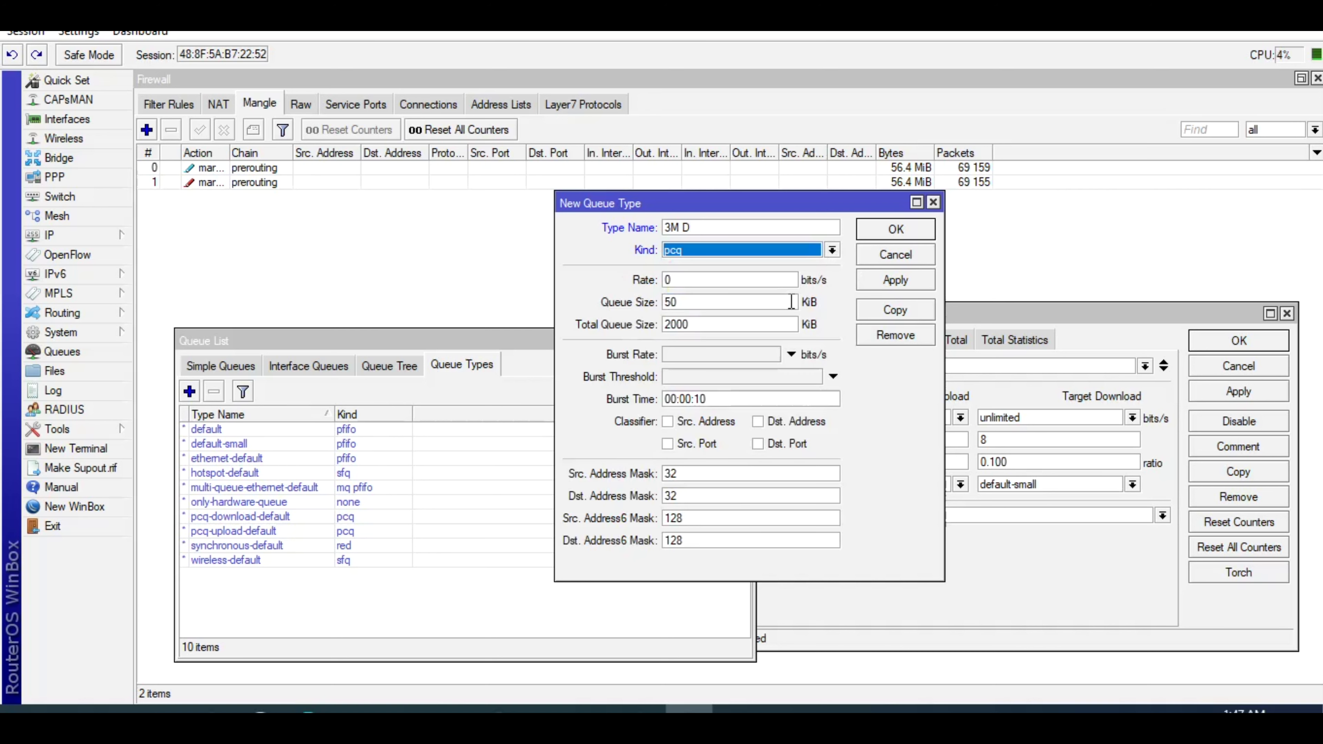
{"action": "double_click", "coordinate": [686, 281]}
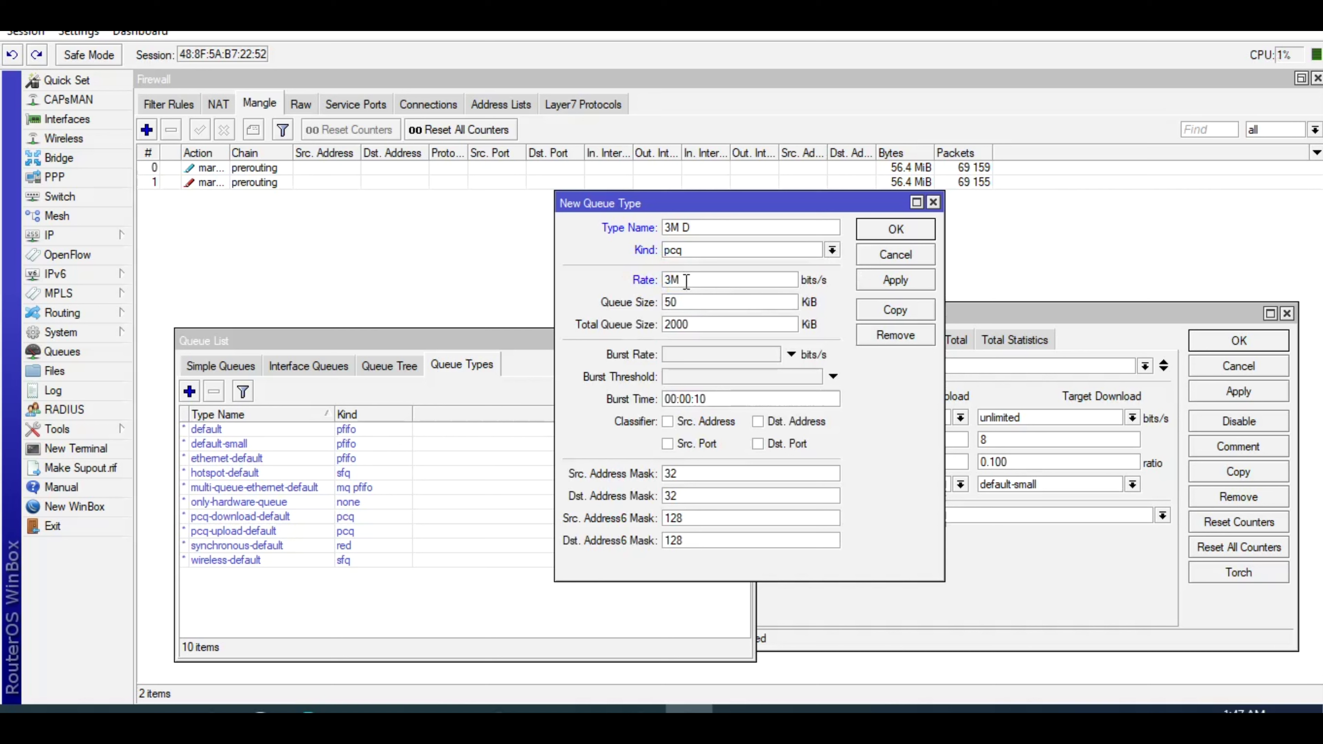
{"action": "left_click", "coordinate": [892, 282]}
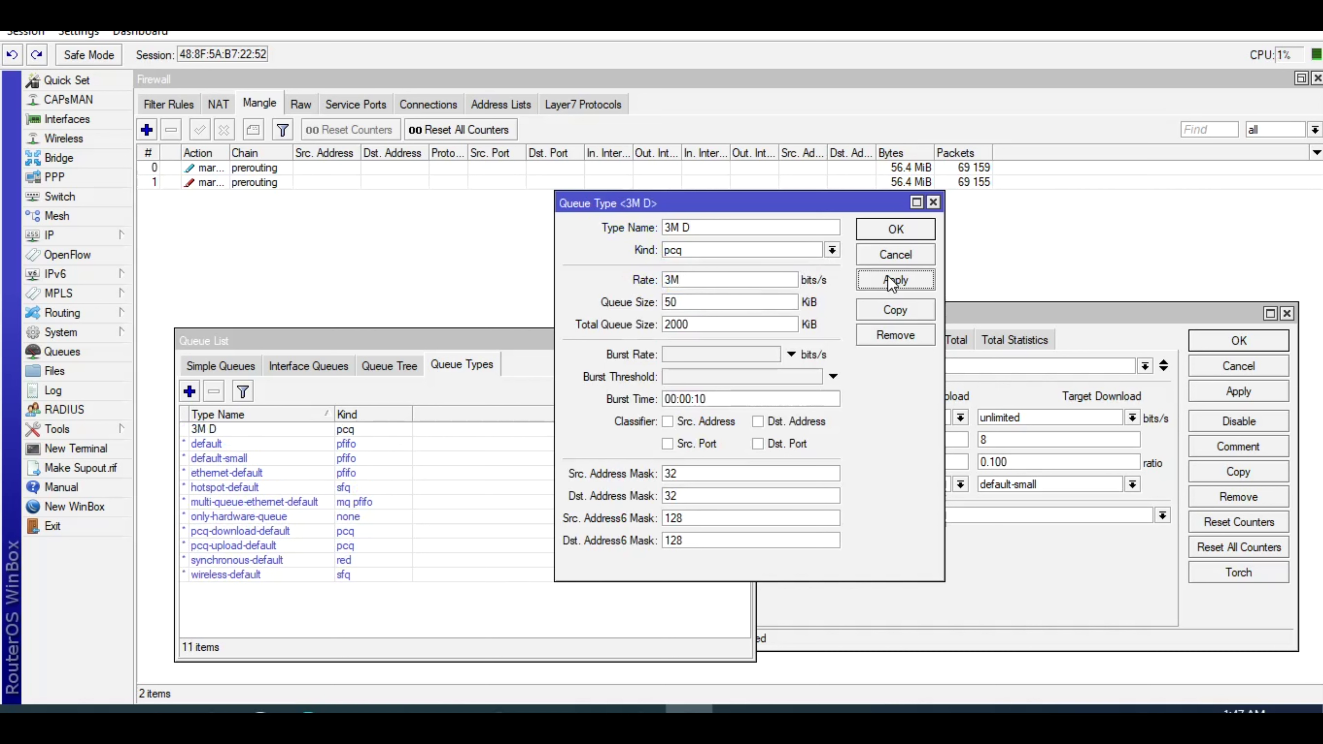
{"action": "left_click", "coordinate": [796, 422]}
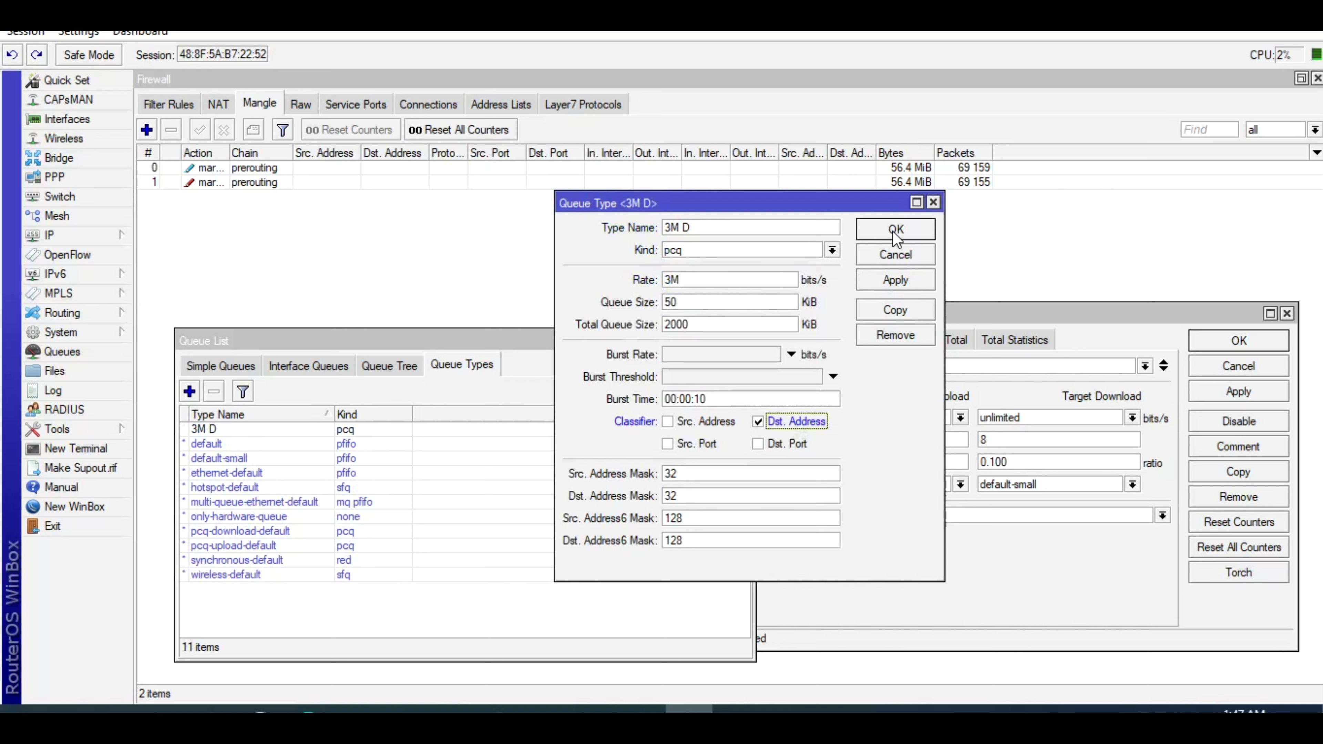
{"action": "left_click", "coordinate": [893, 284]}
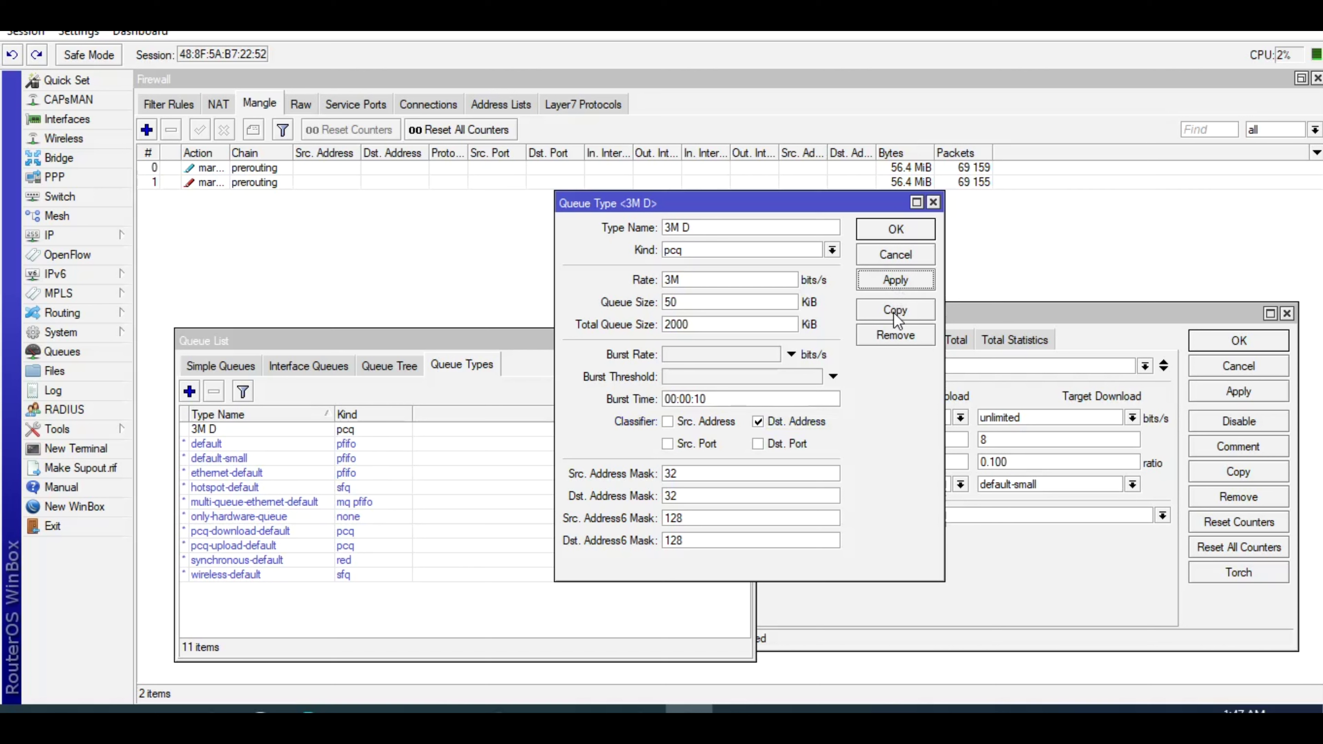
- Copy the 3M D queue type as 3M U with the Src. Address classifier also enabled, and return to the simple queues list
{"action": "left_click", "coordinate": [893, 312]}
{"action": "type", "text": "3M U"}
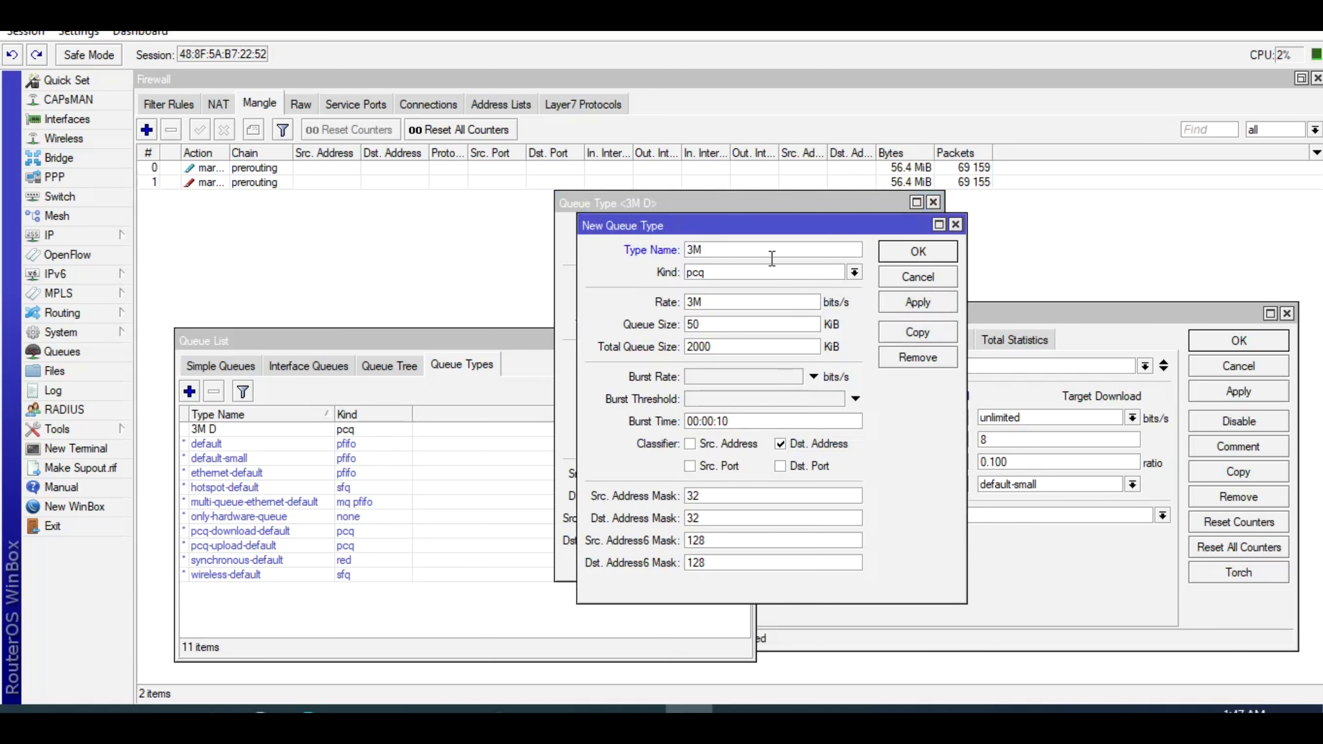
{"action": "left_click", "coordinate": [737, 444]}
{"action": "left_click", "coordinate": [910, 308]}
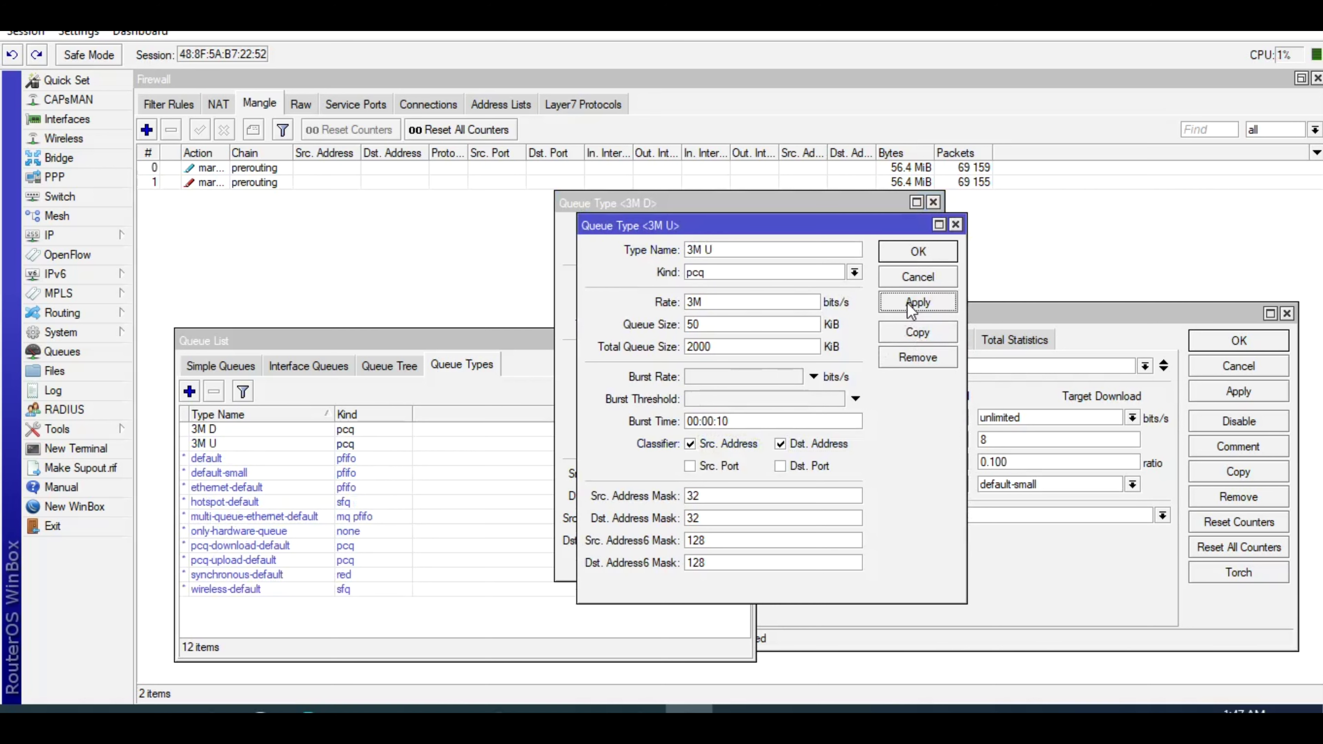
{"action": "key", "text": "Escape"}
{"action": "key", "text": "Escape"}
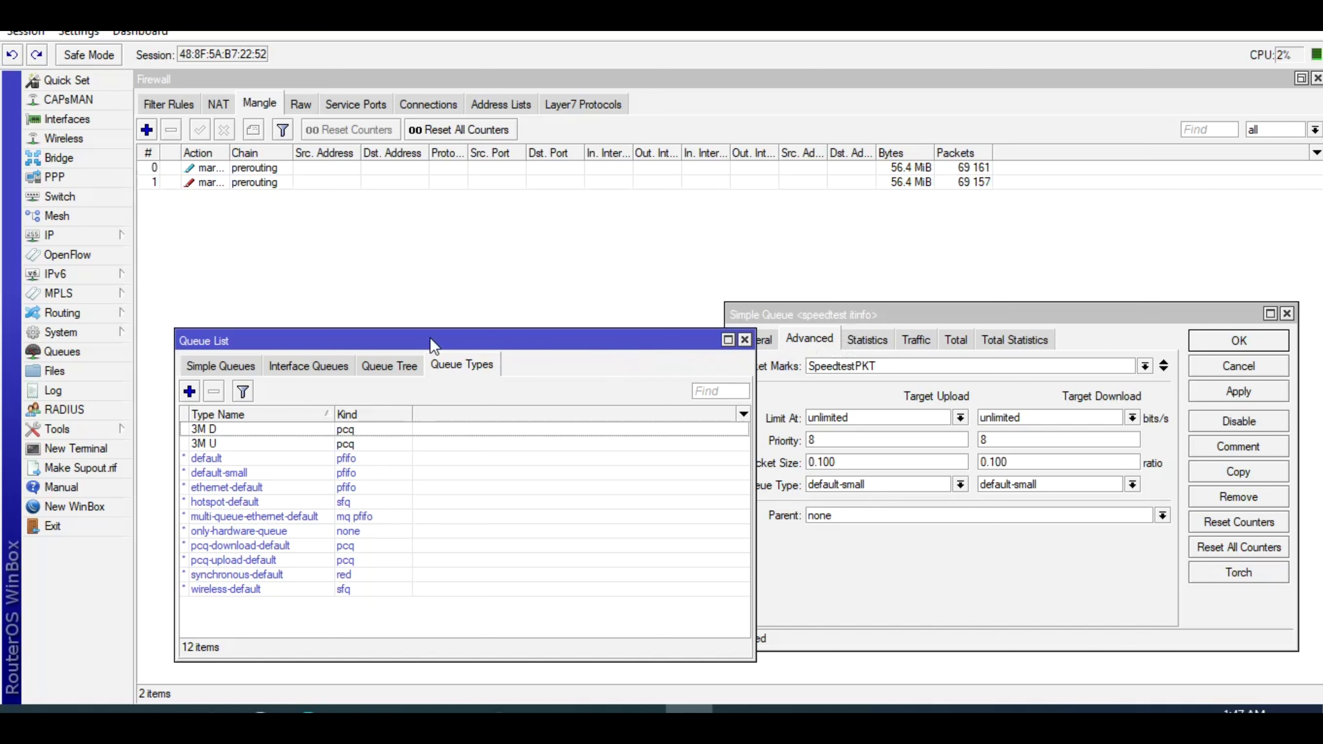
{"action": "left_click", "coordinate": [221, 366]}
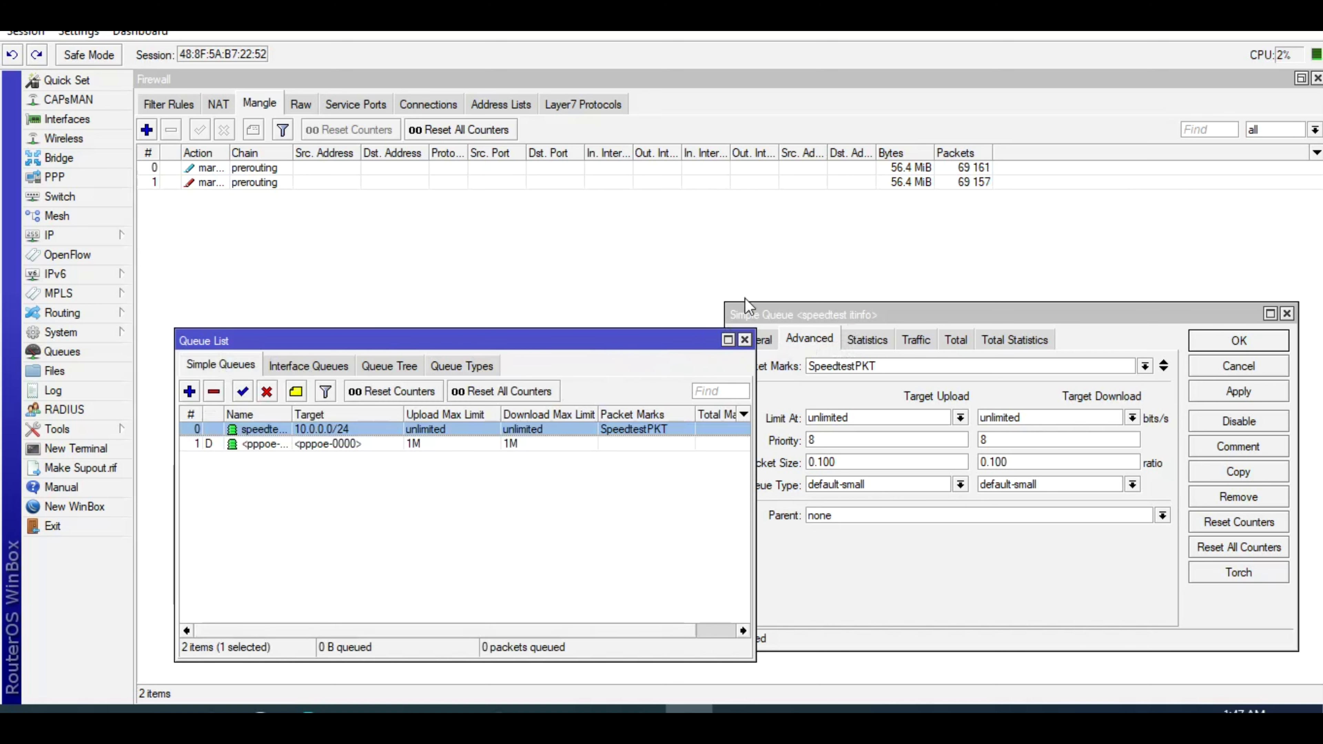
- Assign queue type 3M U for upload and 3M D for download to the speedtest itinfo simple queue and apply the change
{"action": "left_click", "coordinate": [843, 315]}
{"action": "key", "text": "Escape"}
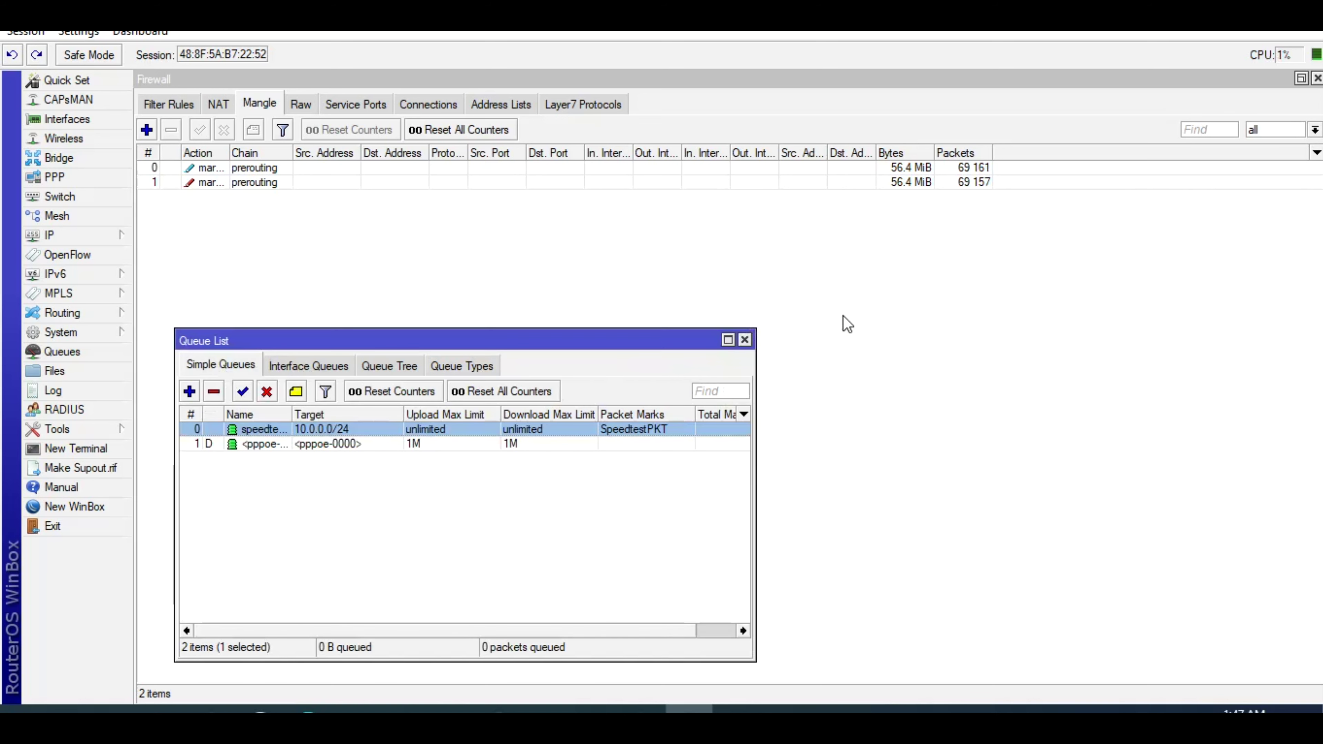
{"action": "double_click", "coordinate": [275, 433]}
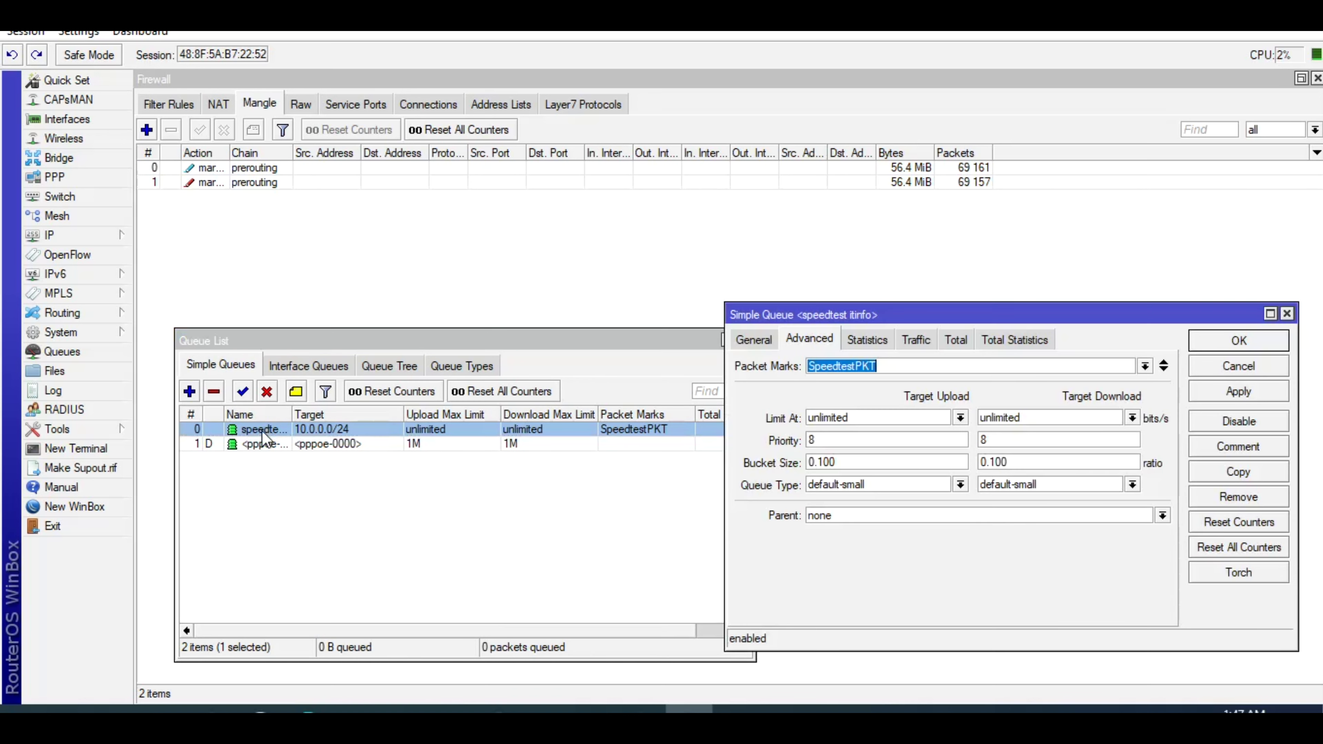
{"action": "left_click", "coordinate": [756, 341]}
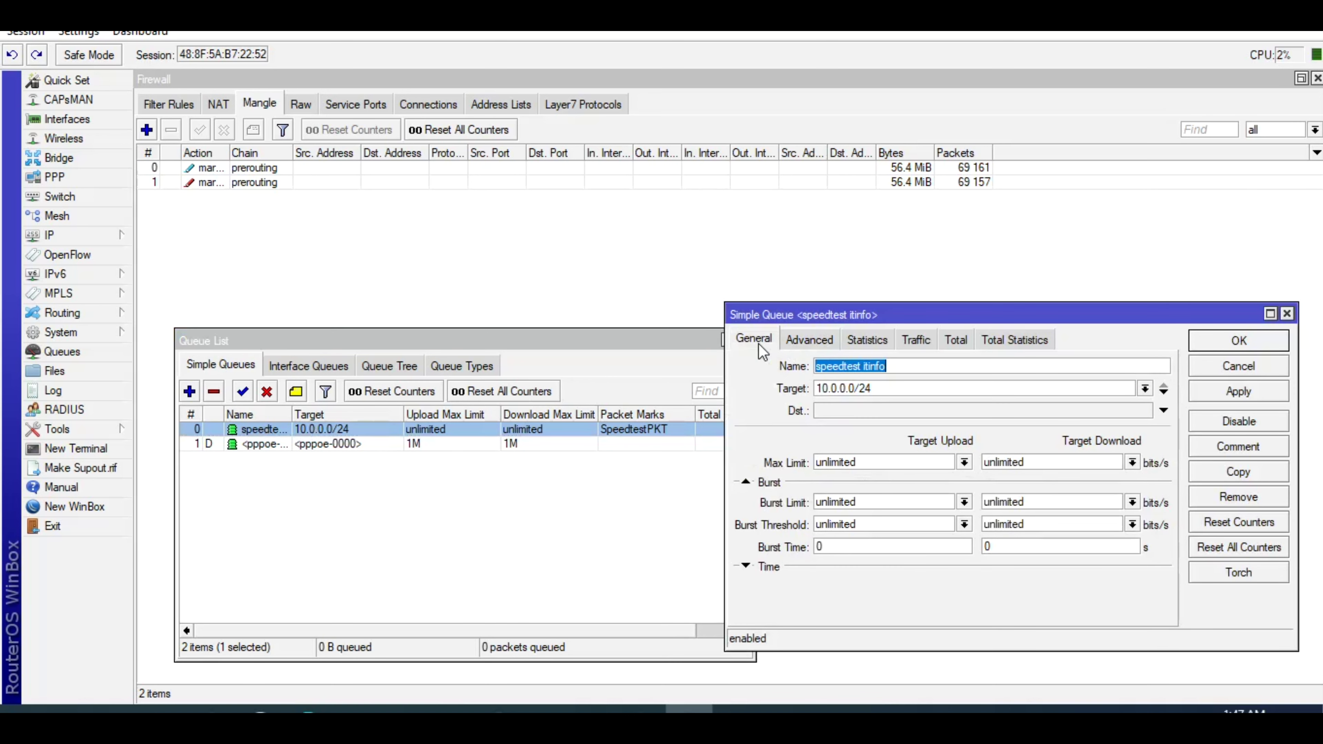
{"action": "left_click", "coordinate": [802, 343]}
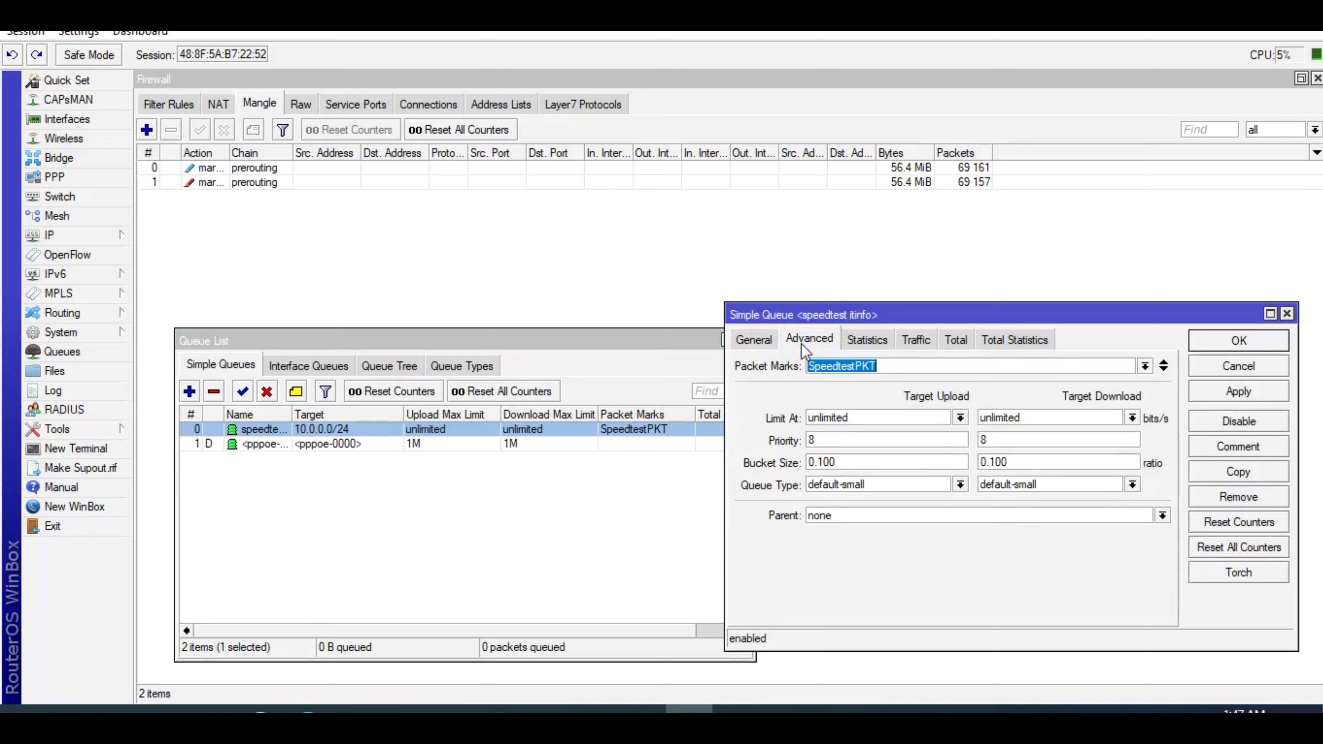
{"action": "left_click", "coordinate": [961, 484]}
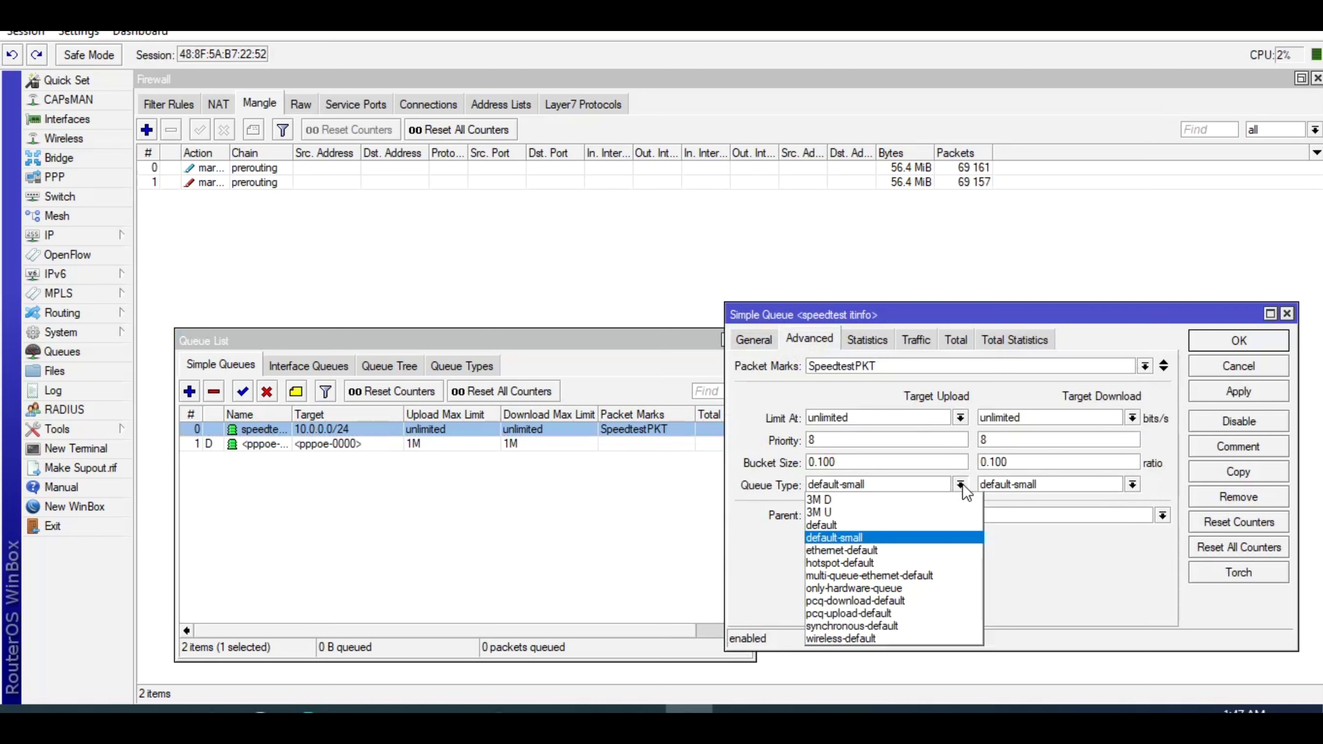
{"action": "left_click", "coordinate": [936, 513]}
{"action": "left_click", "coordinate": [1132, 484]}
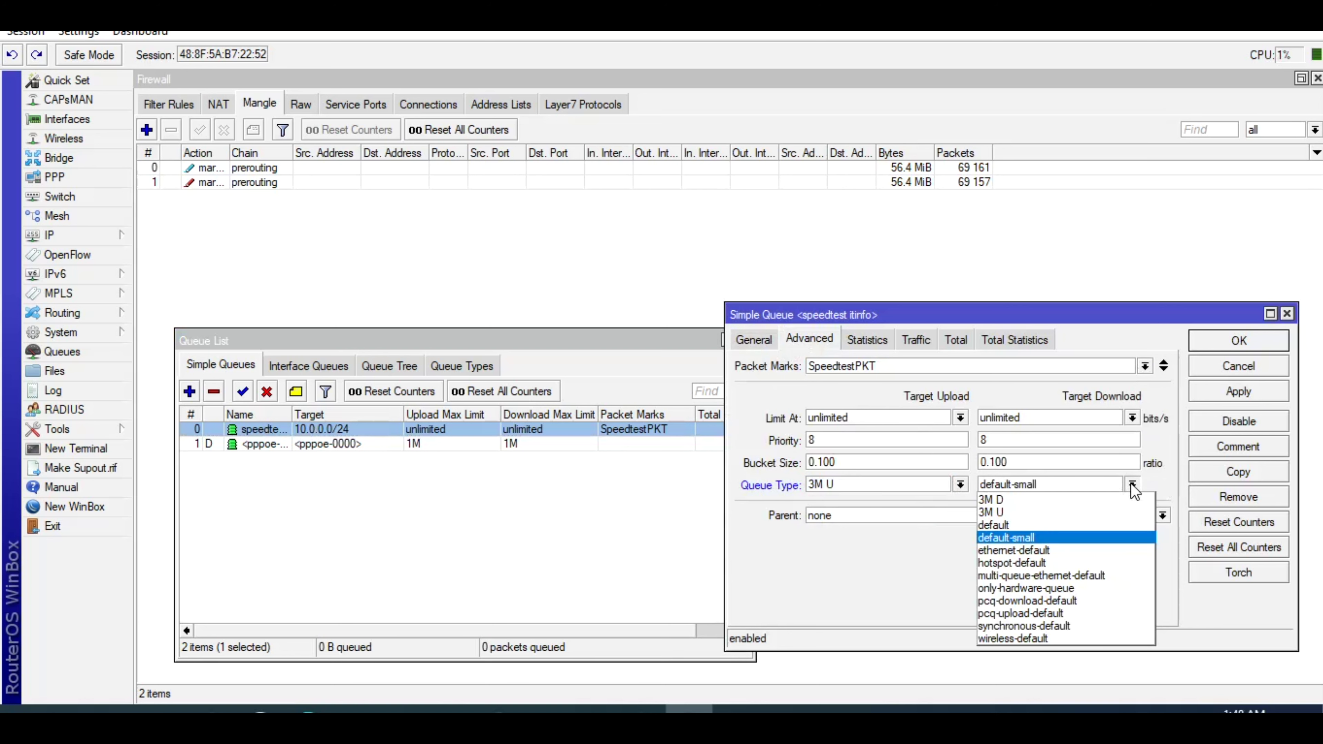
{"action": "left_click", "coordinate": [1110, 500]}
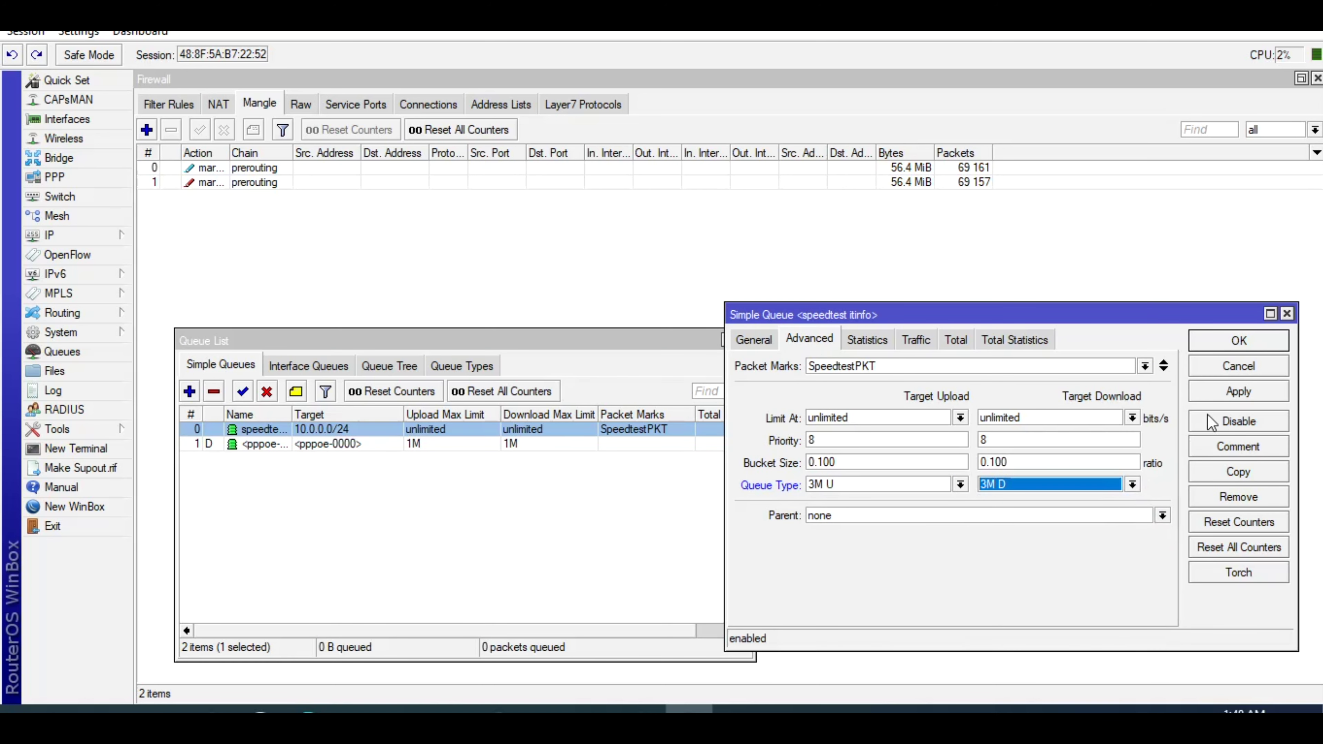
{"action": "left_click", "coordinate": [1229, 397]}
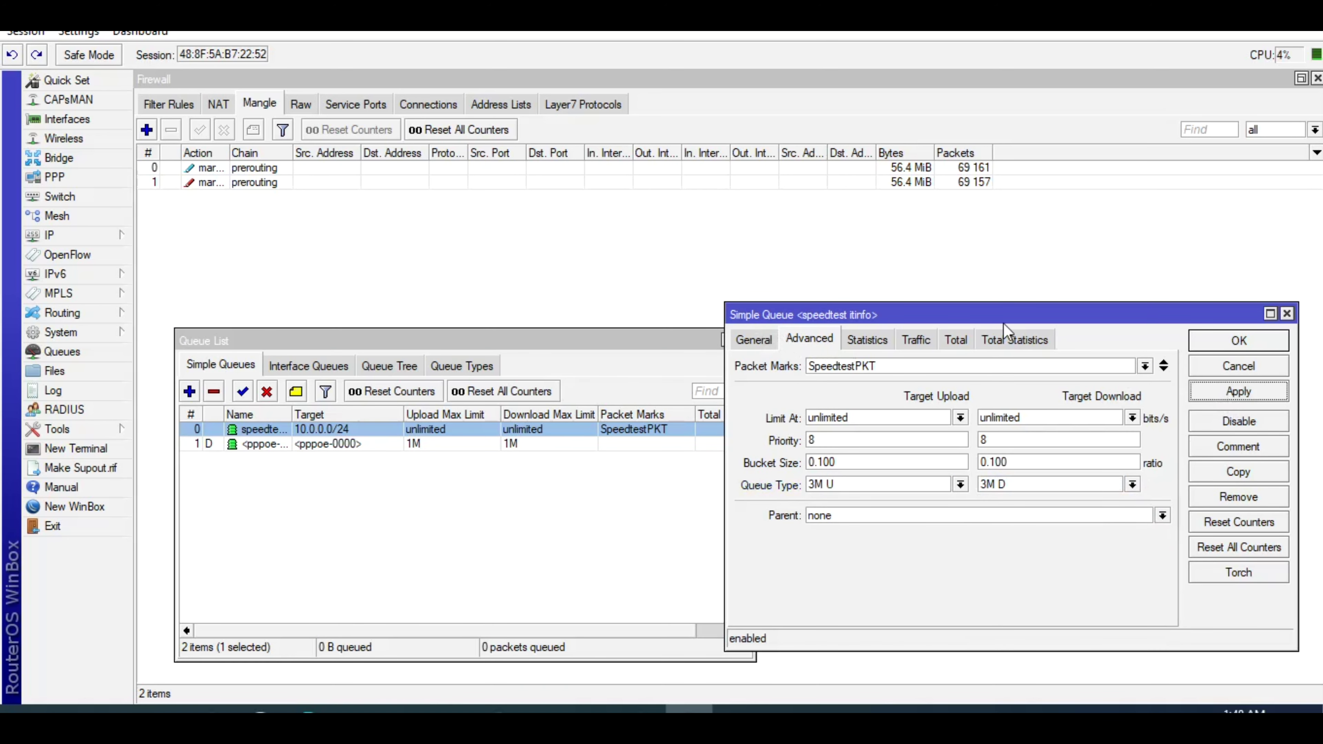
- Rerun the speedtest.net test in the browser and check the traffic graph of the speedtest itinfo queue in WinBox
{"action": "left_click", "coordinate": [915, 344]}
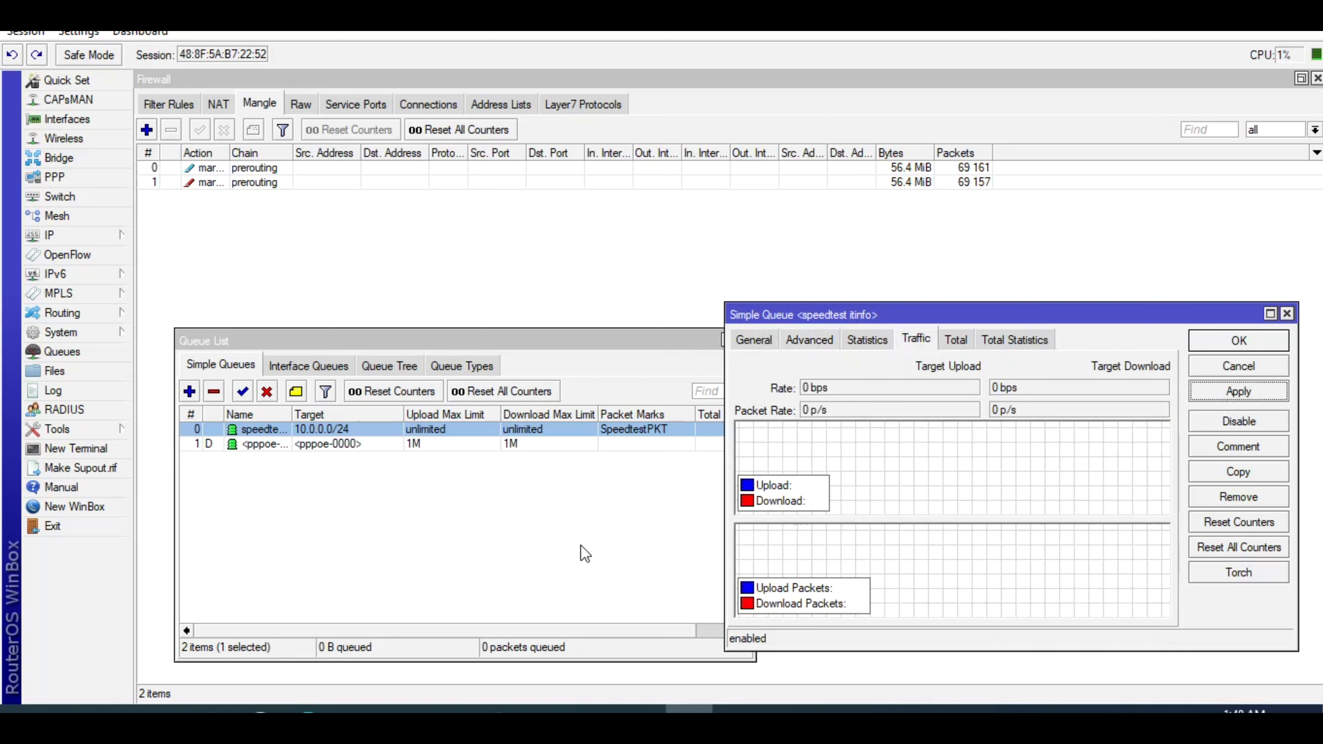
{"action": "left_click", "coordinate": [498, 709]}
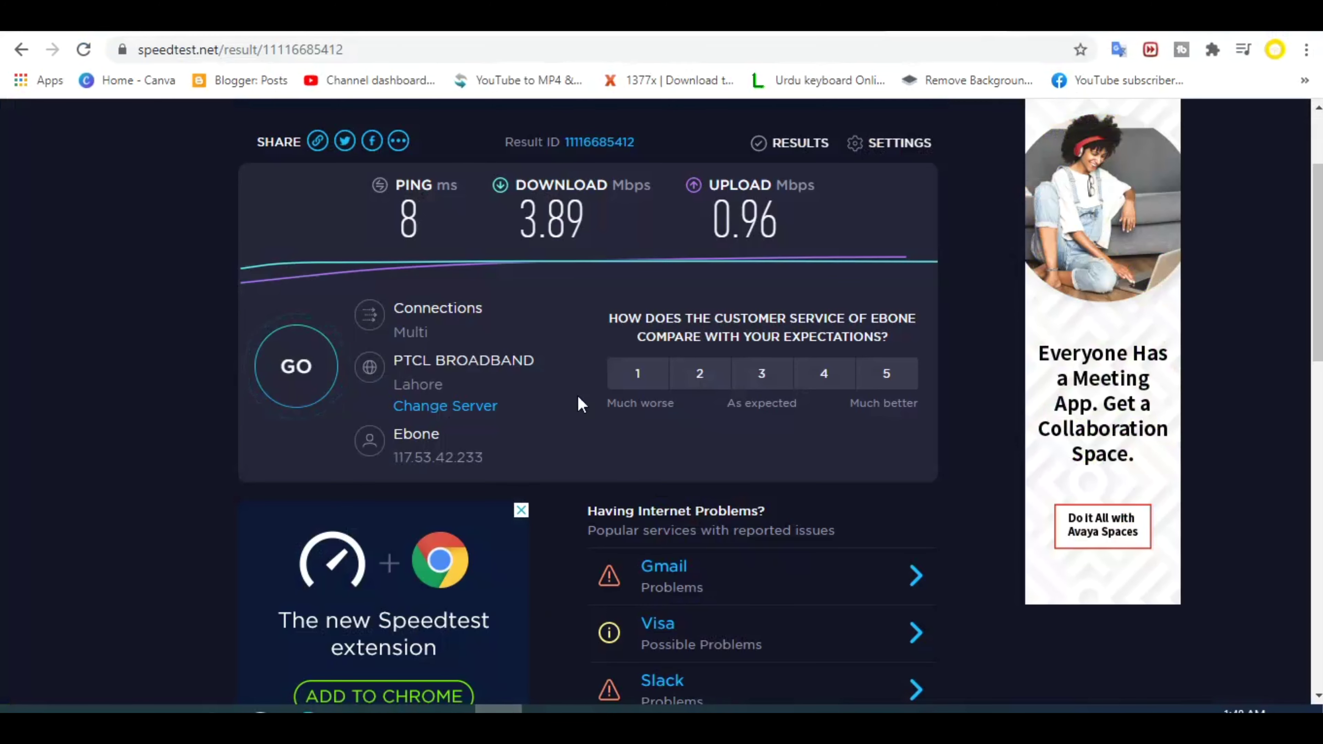
{"action": "left_click", "coordinate": [293, 364]}
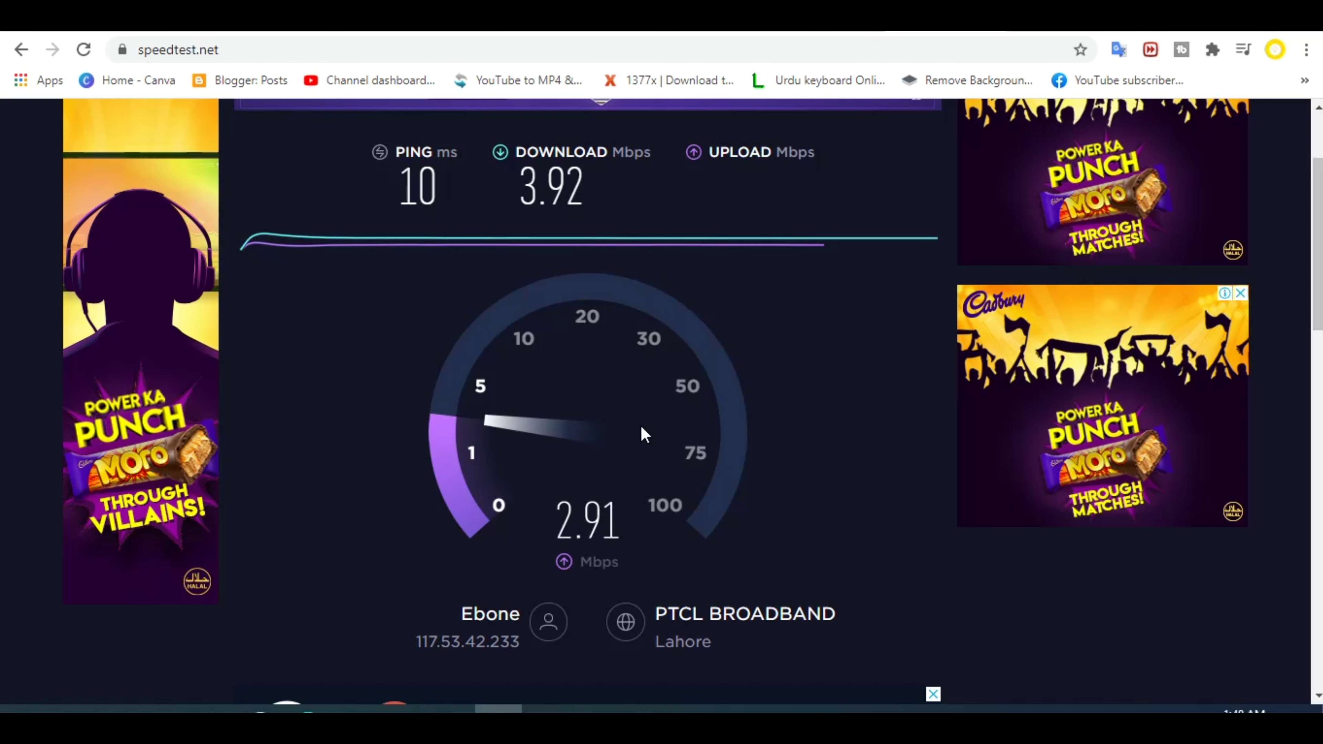
{"action": "left_click", "coordinate": [689, 709]}
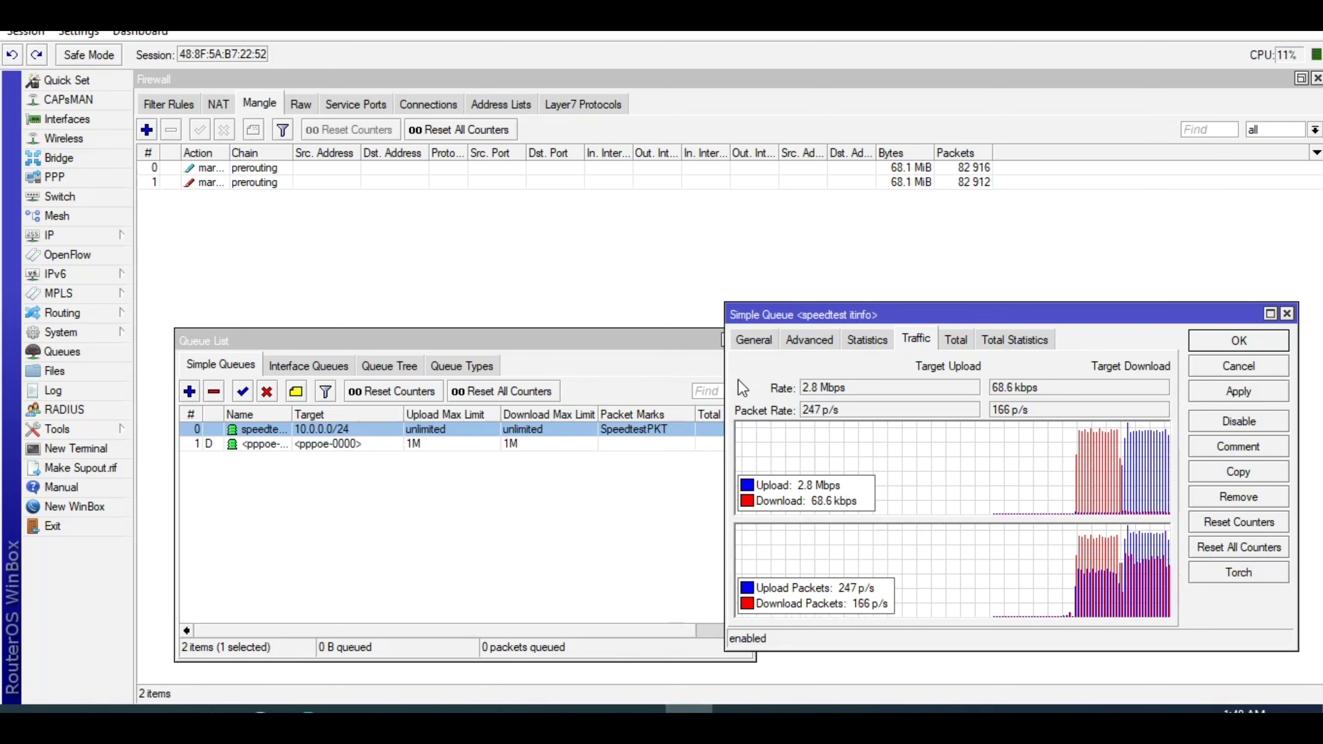
{"action": "key", "text": "Escape"}
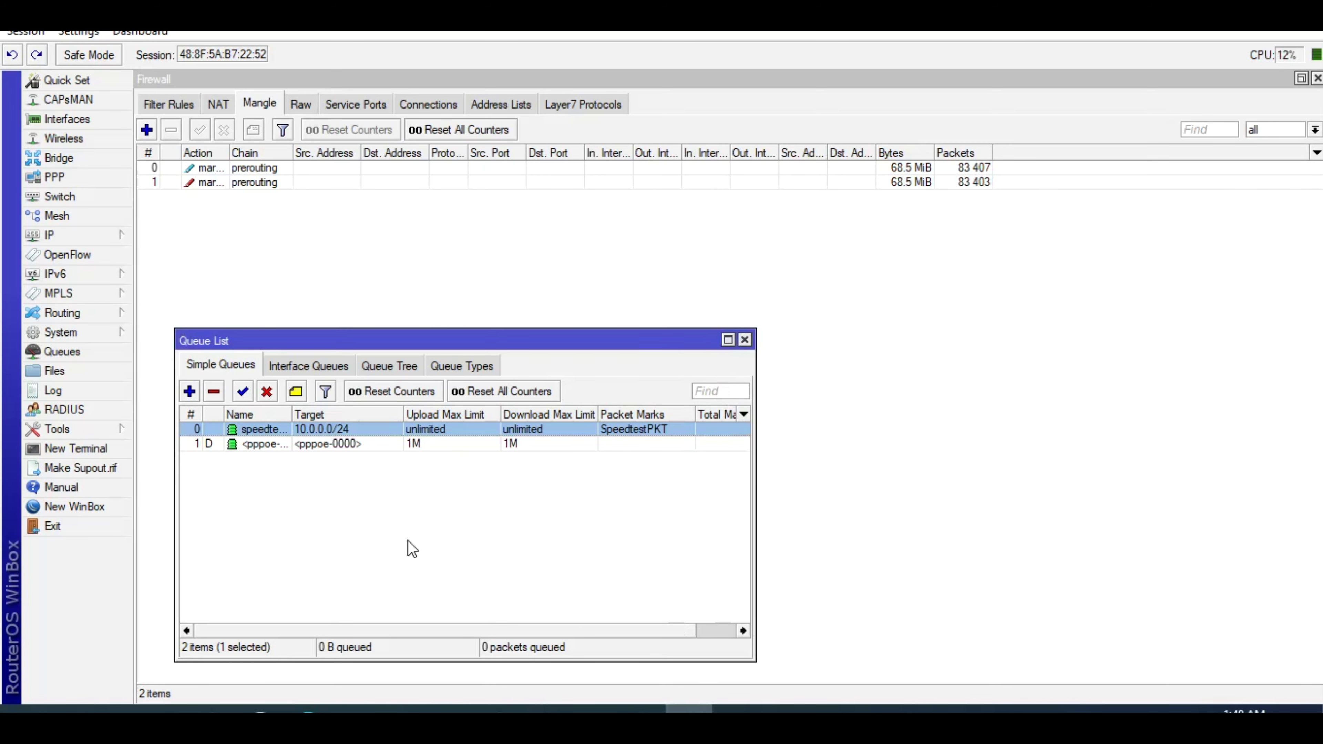
- Close the queue list and display the router's interface list to view live traffic
{"action": "left_click", "coordinate": [411, 547]}
{"action": "key", "text": "Escape"}
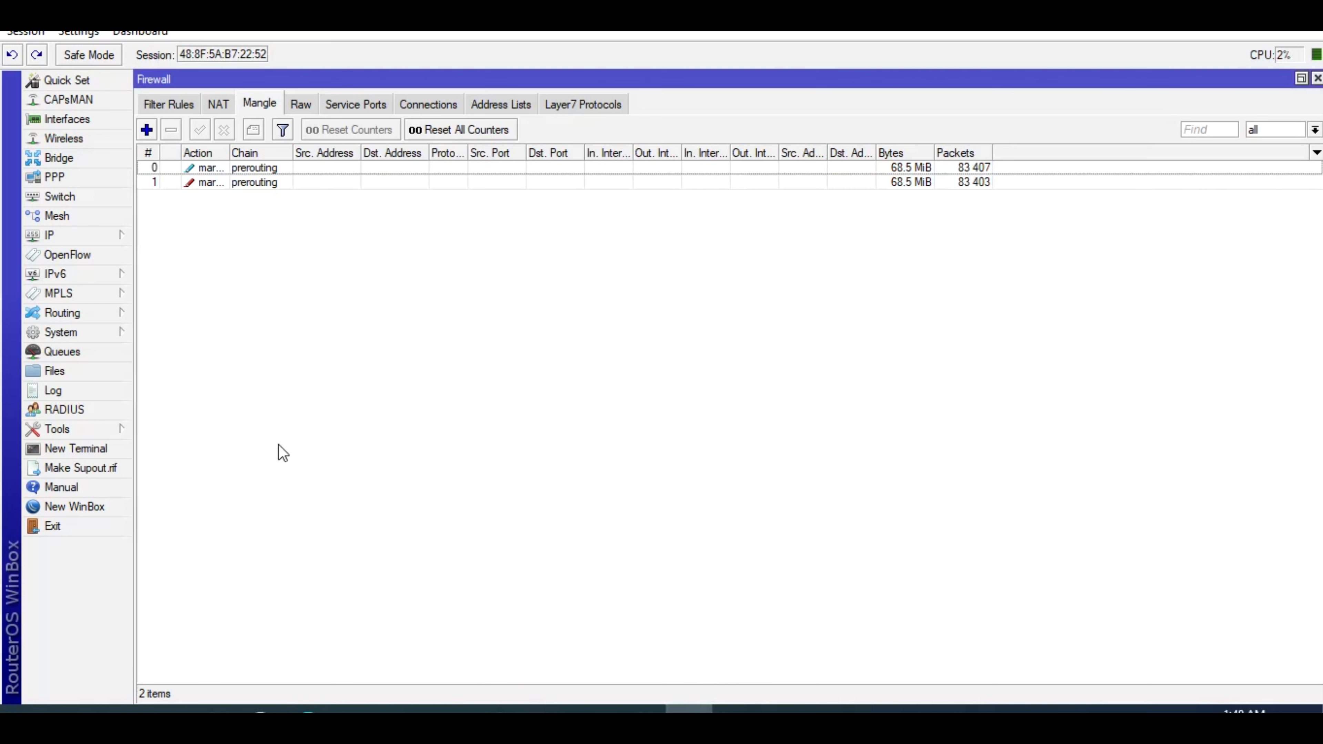
{"action": "left_click", "coordinate": [61, 121]}
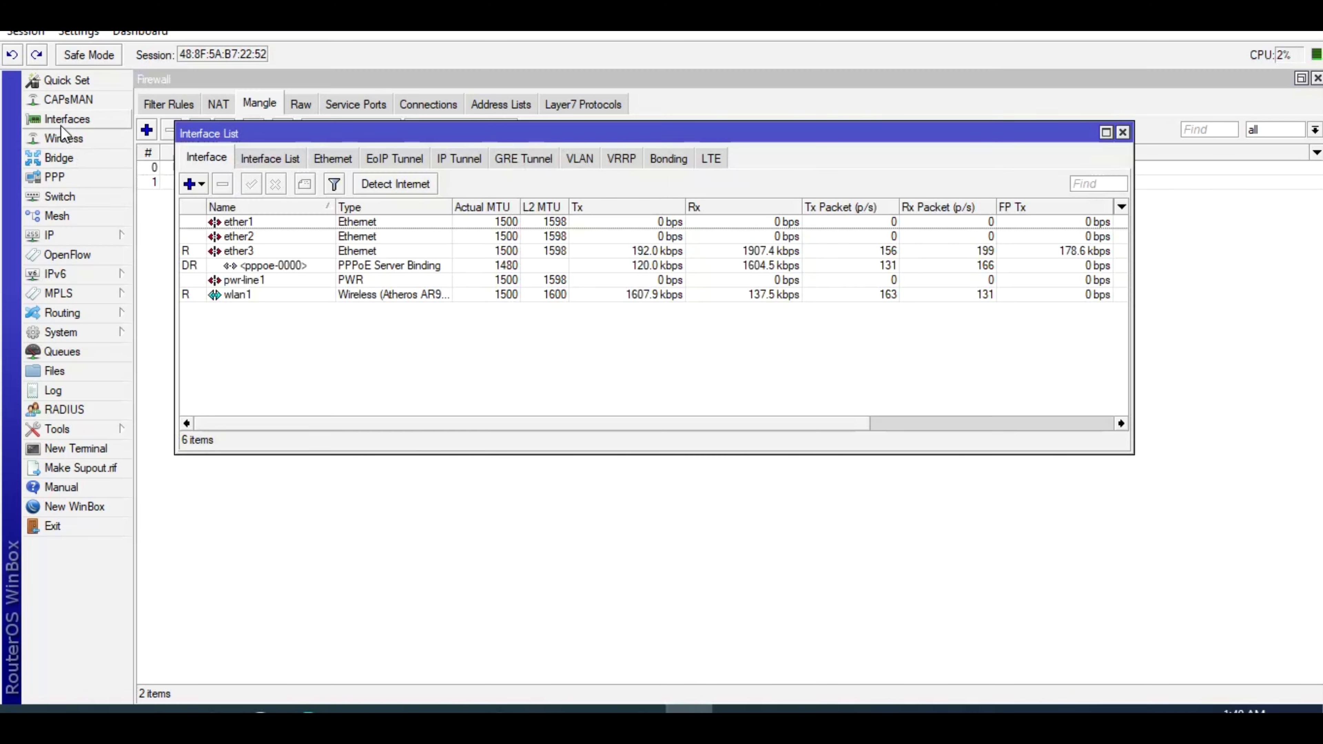